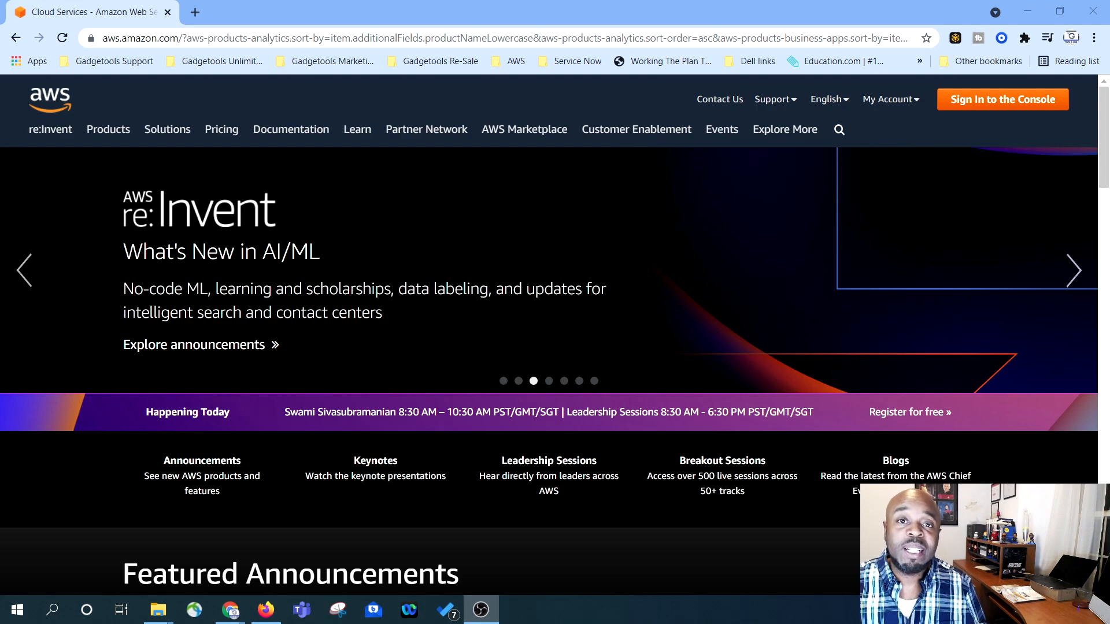
- Go to the AWS console sign-in page and choose to sign in as the root user
{"action": "scroll", "coordinate": [625, 351], "scroll_direction": "down", "scroll_amount": 9}
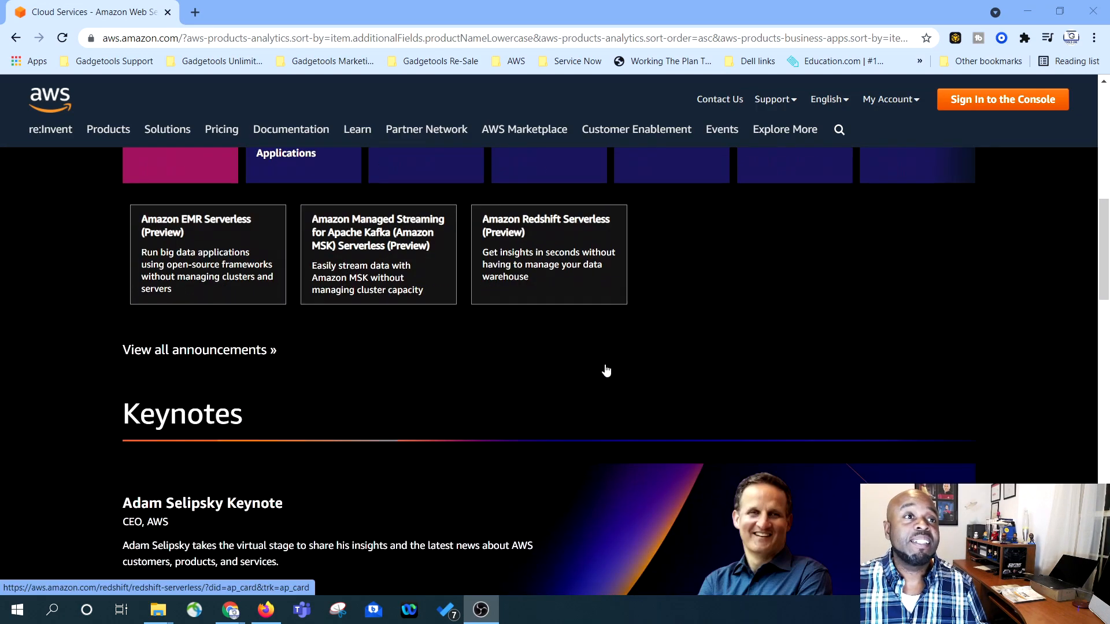
{"action": "scroll", "coordinate": [605, 369], "scroll_direction": "down", "scroll_amount": 10}
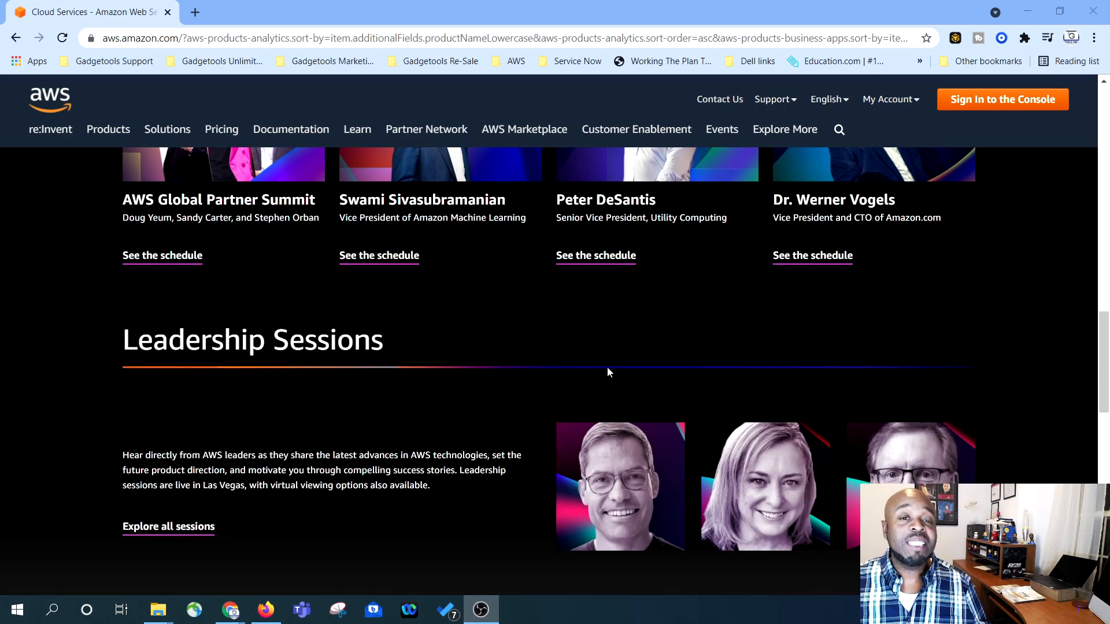
{"action": "scroll", "coordinate": [606, 372], "scroll_direction": "down", "scroll_amount": 10}
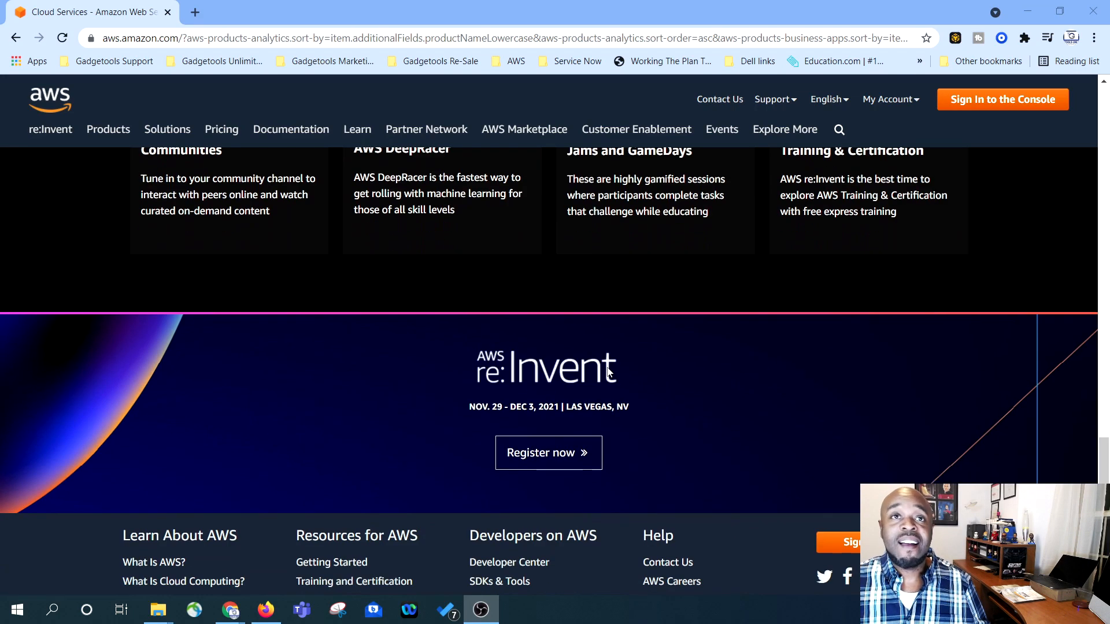
{"action": "scroll", "coordinate": [608, 372], "scroll_direction": "down", "scroll_amount": 3}
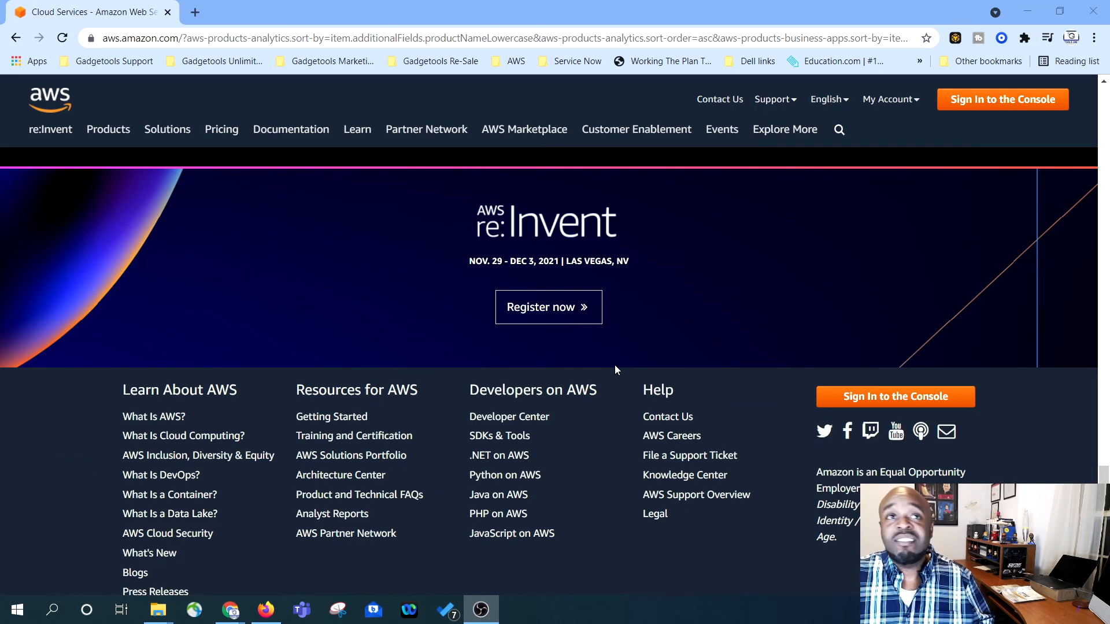
{"action": "scroll", "coordinate": [615, 370], "scroll_direction": "down", "scroll_amount": 1}
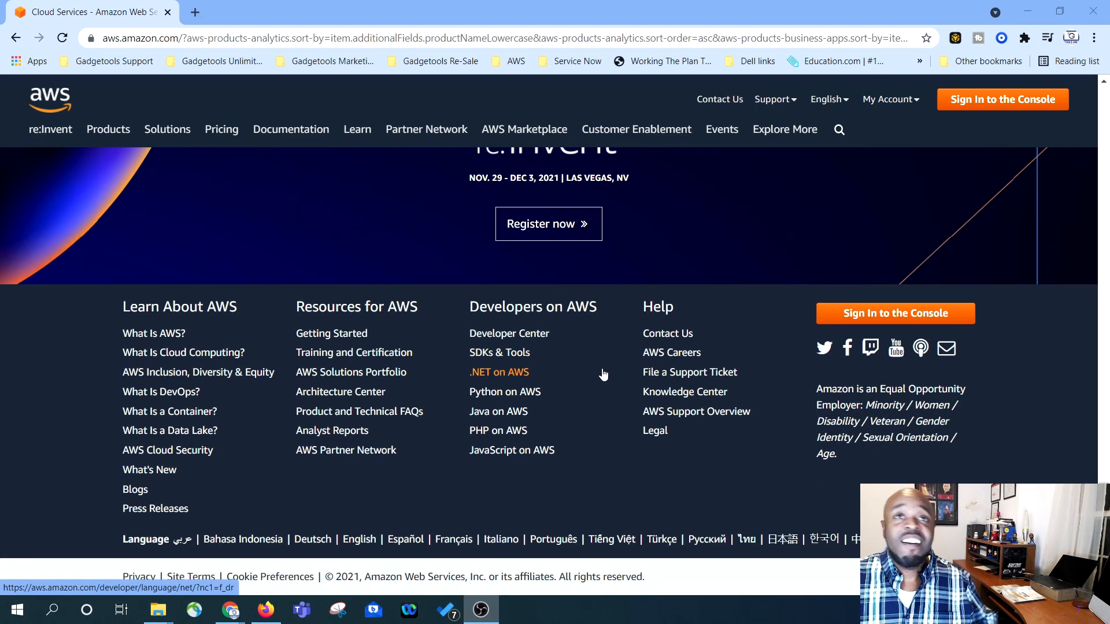
{"action": "scroll", "coordinate": [600, 375], "scroll_direction": "up", "scroll_amount": 15}
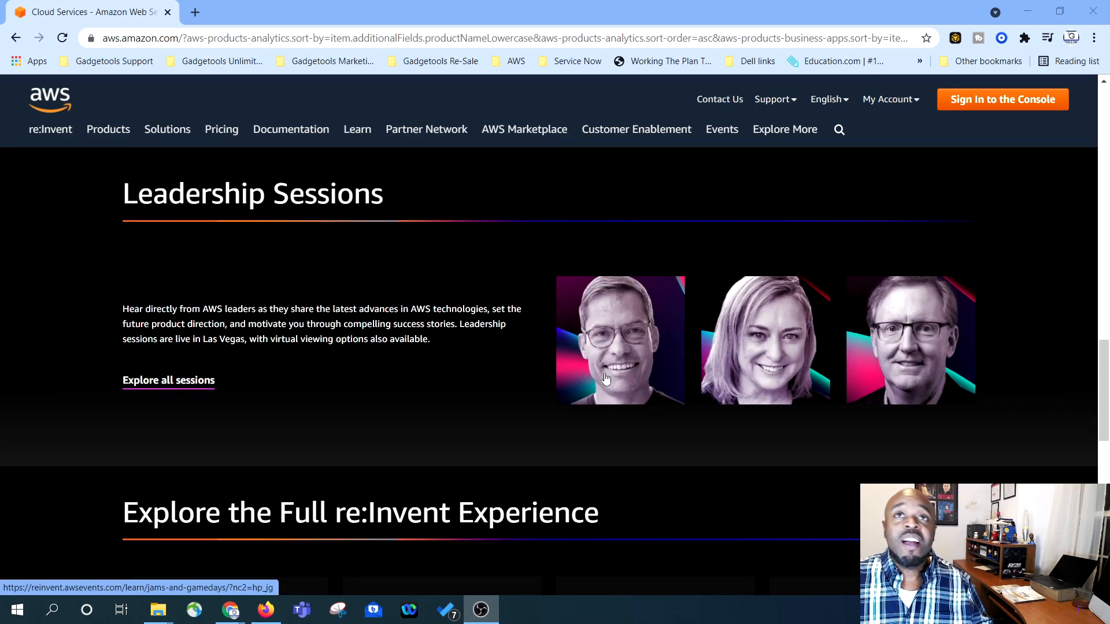
{"action": "scroll", "coordinate": [610, 372], "scroll_direction": "up", "scroll_amount": 10}
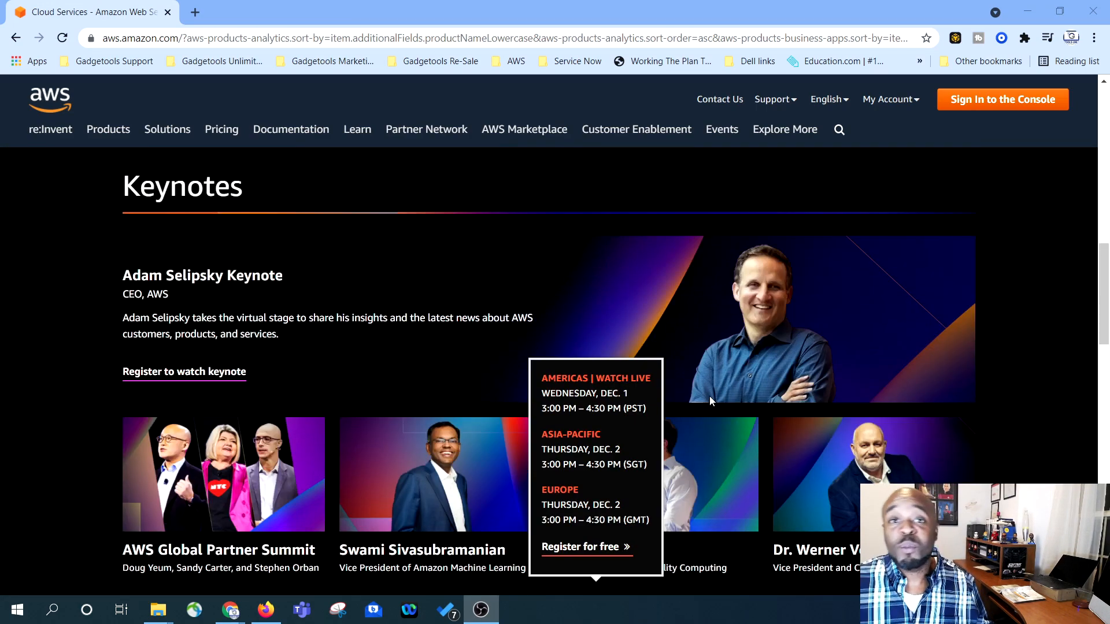
{"action": "scroll", "coordinate": [682, 370], "scroll_direction": "up", "scroll_amount": 10}
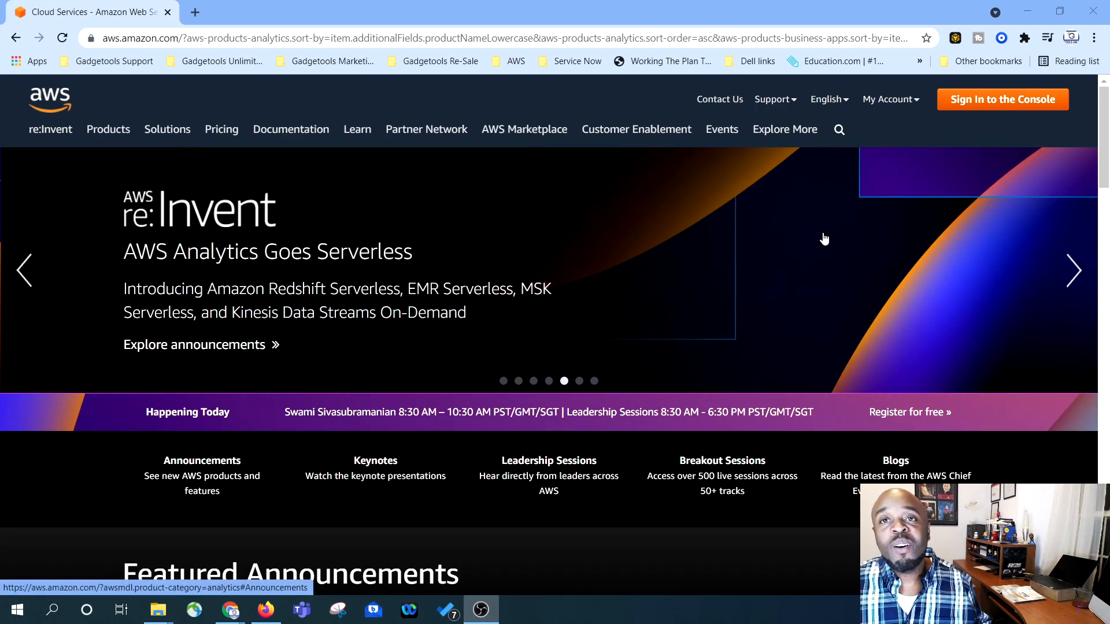
{"action": "left_click", "coordinate": [984, 106]}
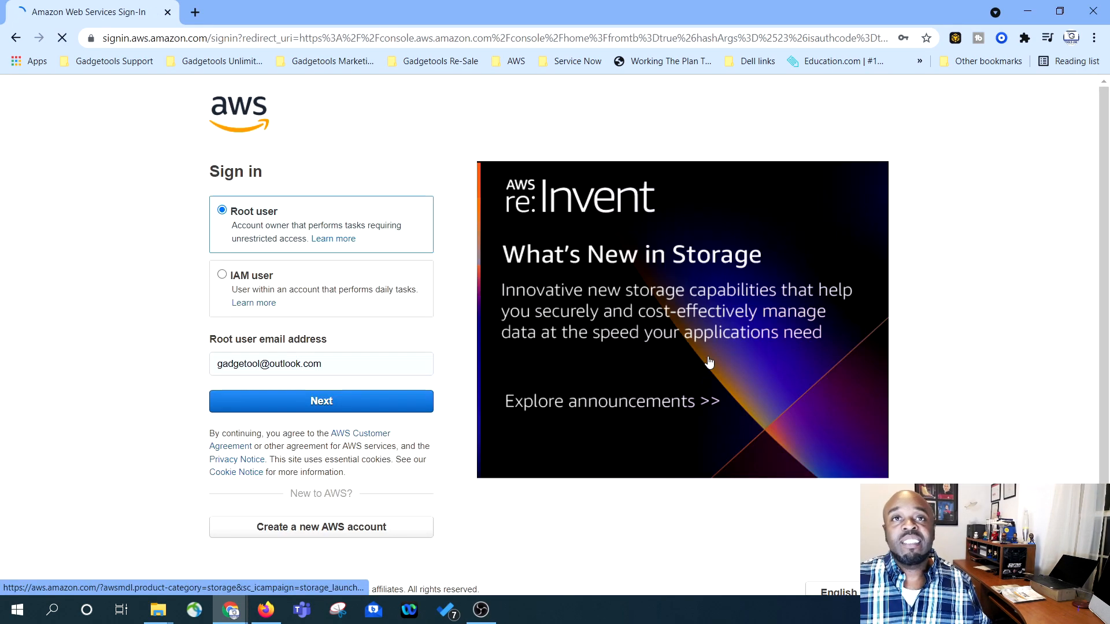
{"action": "left_click", "coordinate": [223, 211]}
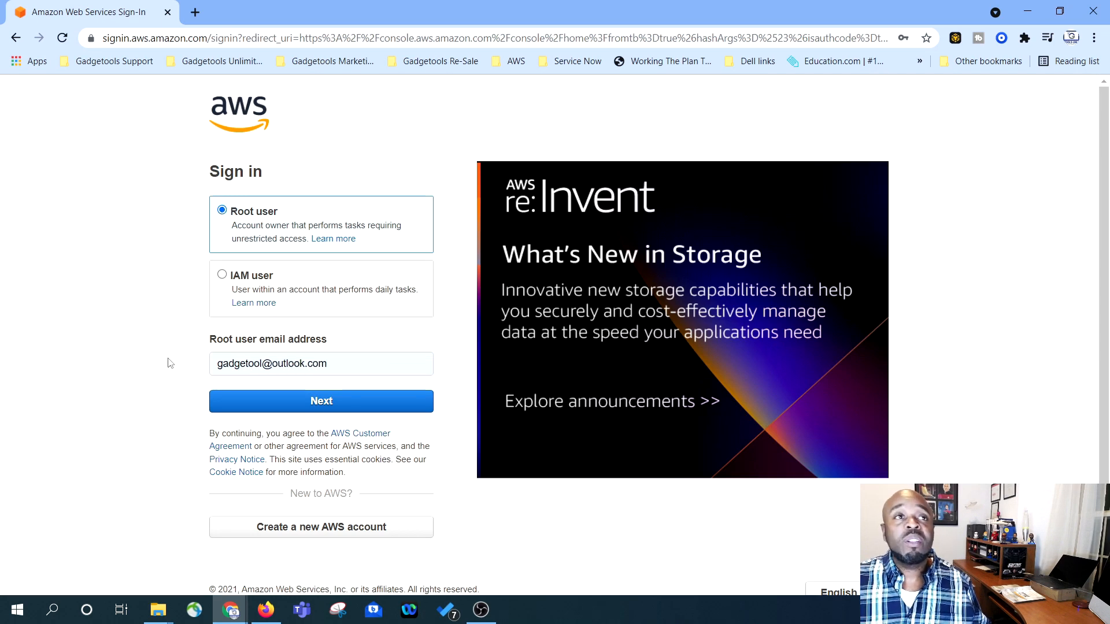
- Enter the saved root account e-mail and answer the security check code
{"action": "left_click", "coordinate": [349, 369]}
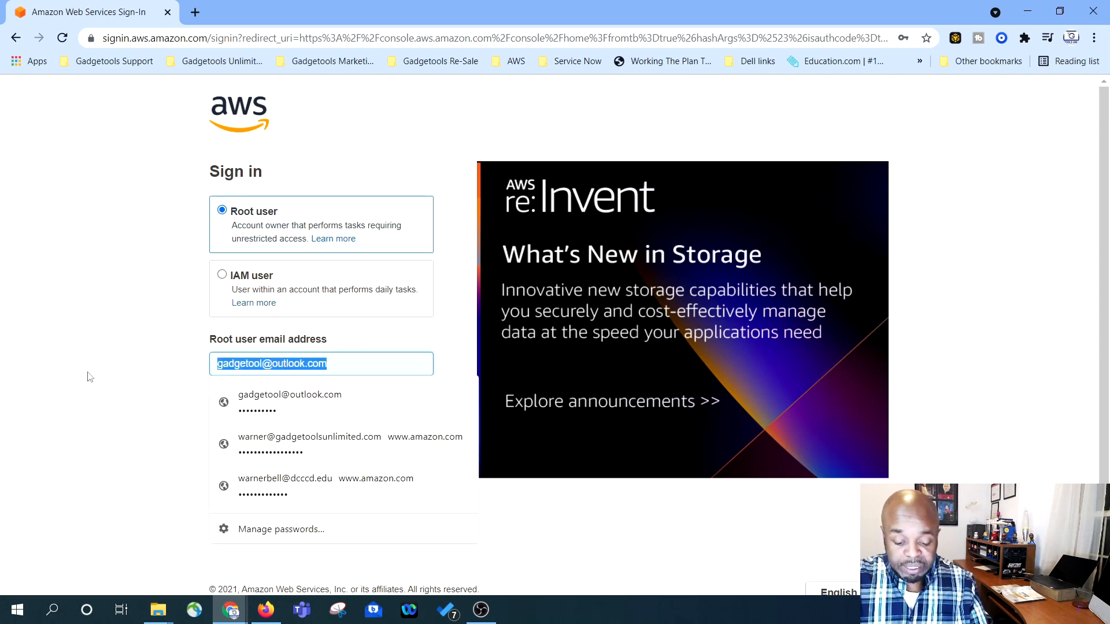
{"action": "type", "text": "info@"}
{"action": "left_click", "coordinate": [263, 395]}
{"action": "left_click", "coordinate": [262, 396]}
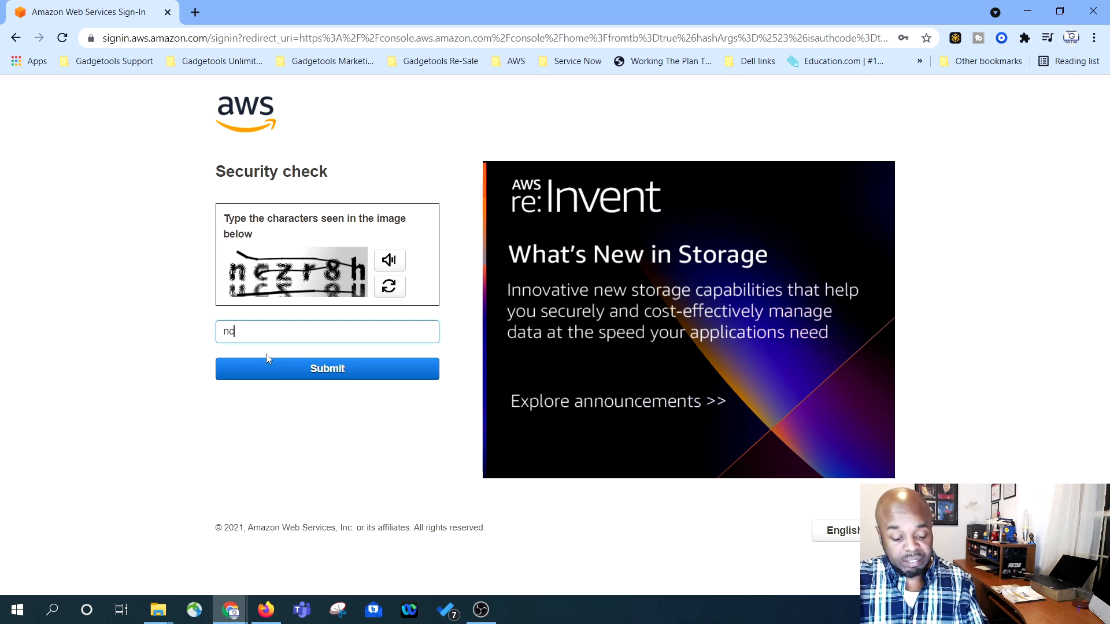
{"action": "type", "text": "nczr8h"}
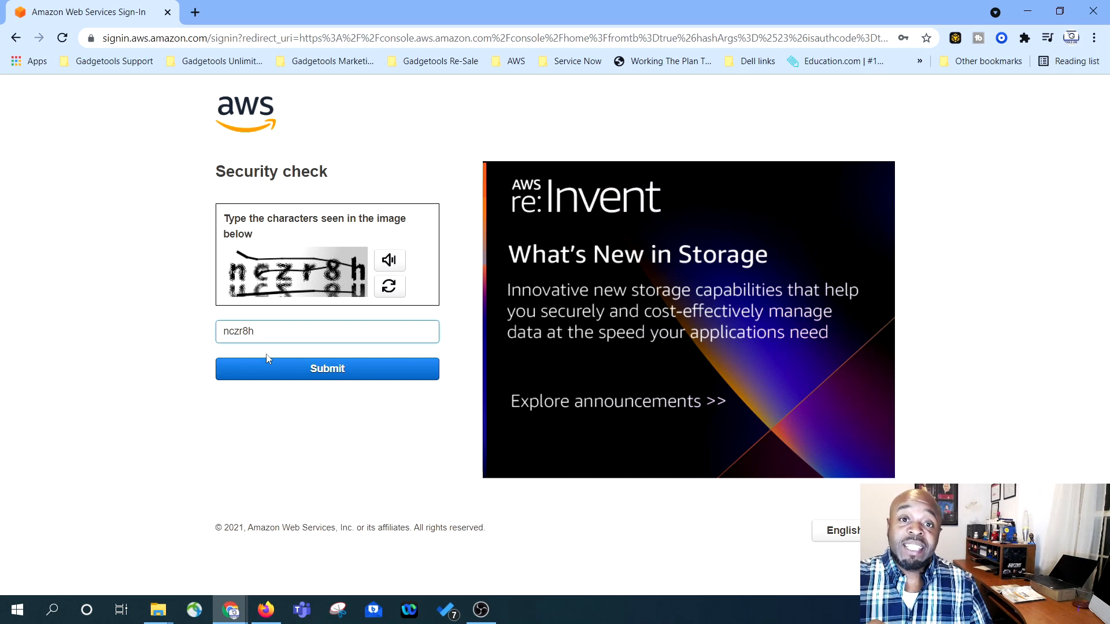
{"action": "left_click", "coordinate": [332, 369]}
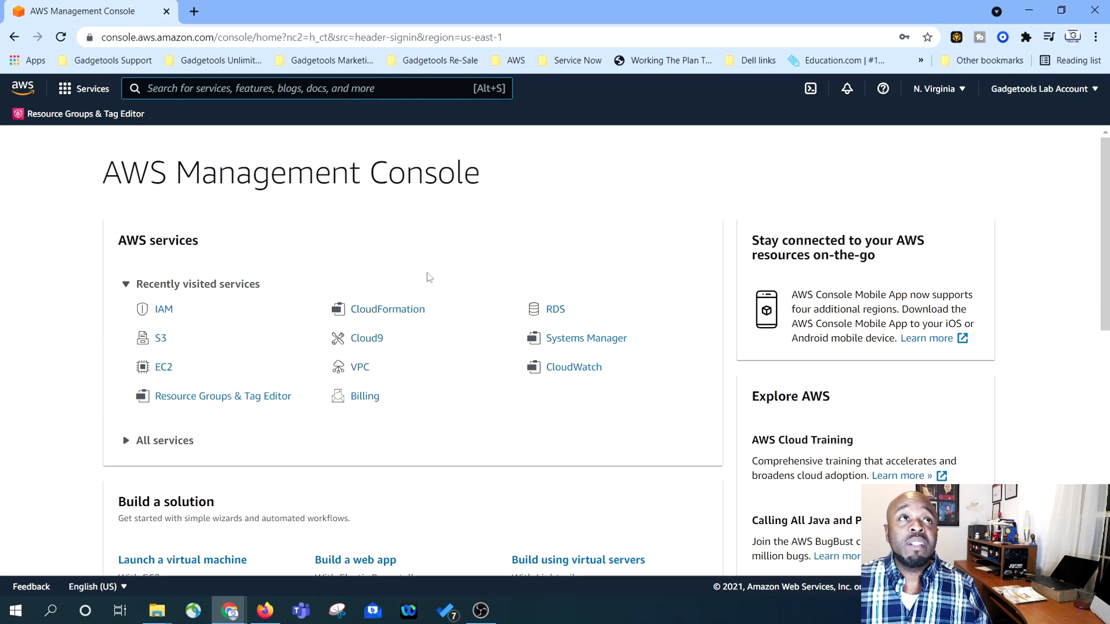
- Open IAM from the Security, Identity, & Compliance services and review its dashboard counts
{"action": "left_click", "coordinate": [89, 91]}
{"action": "scroll", "coordinate": [171, 368], "scroll_direction": "down", "scroll_amount": 5}
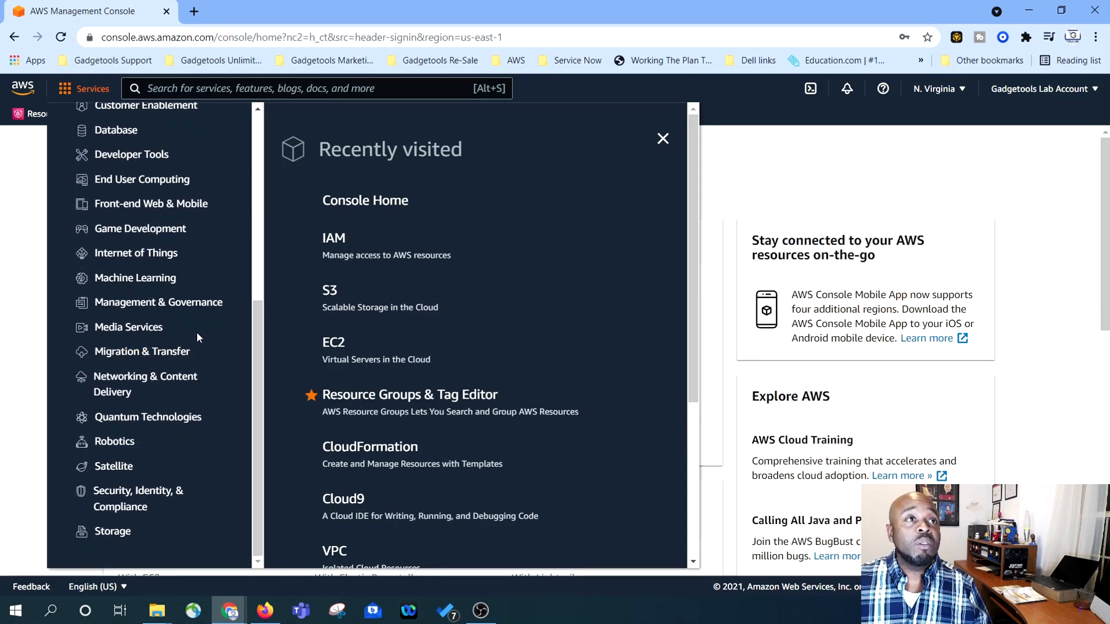
{"action": "left_click", "coordinate": [151, 493]}
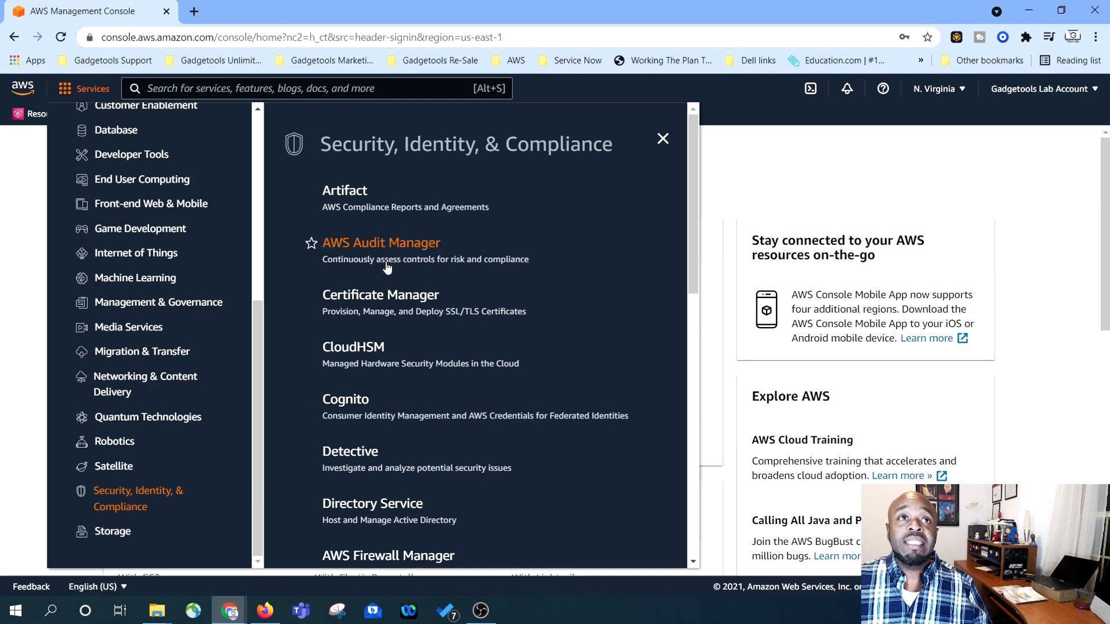
{"action": "scroll", "coordinate": [415, 329], "scroll_direction": "down", "scroll_amount": 4}
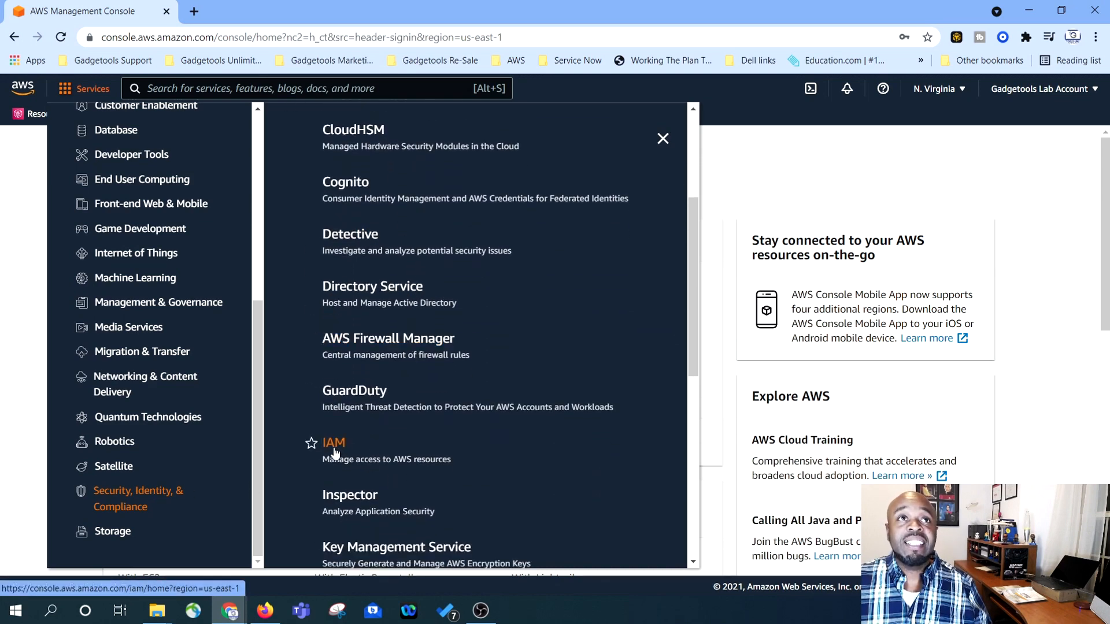
{"action": "left_click", "coordinate": [334, 450]}
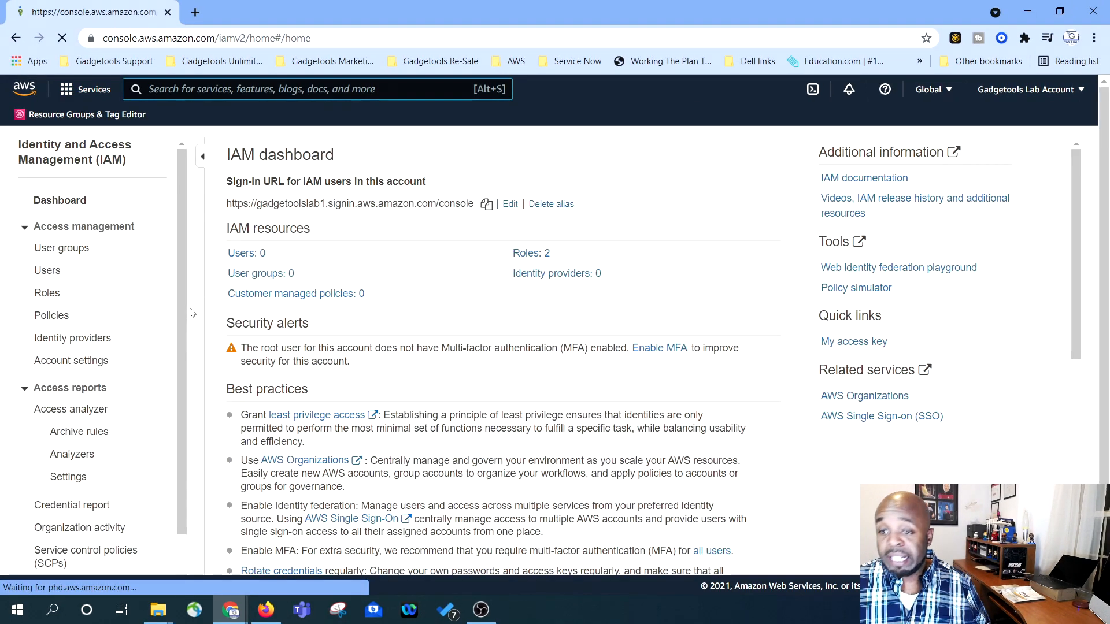
{"action": "scroll", "coordinate": [217, 347], "scroll_direction": "down", "scroll_amount": 3}
{"action": "scroll", "coordinate": [215, 347], "scroll_direction": "up", "scroll_amount": 3}
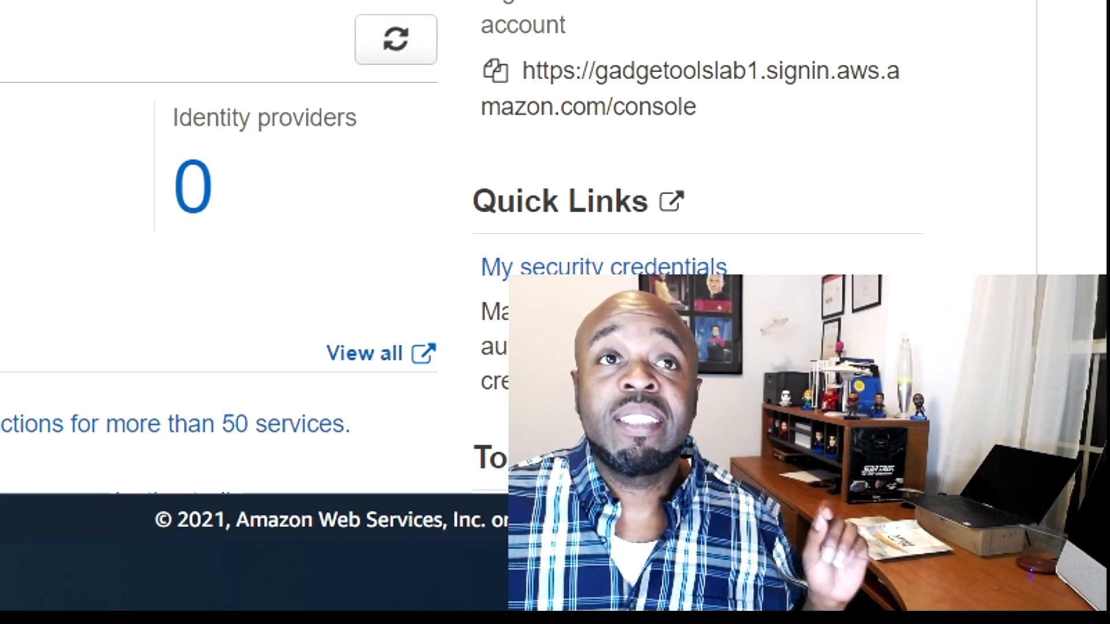
{"action": "scroll", "coordinate": [231, 260], "scroll_direction": "down", "scroll_amount": 2}
{"action": "scroll", "coordinate": [232, 260], "scroll_direction": "down", "scroll_amount": 2}
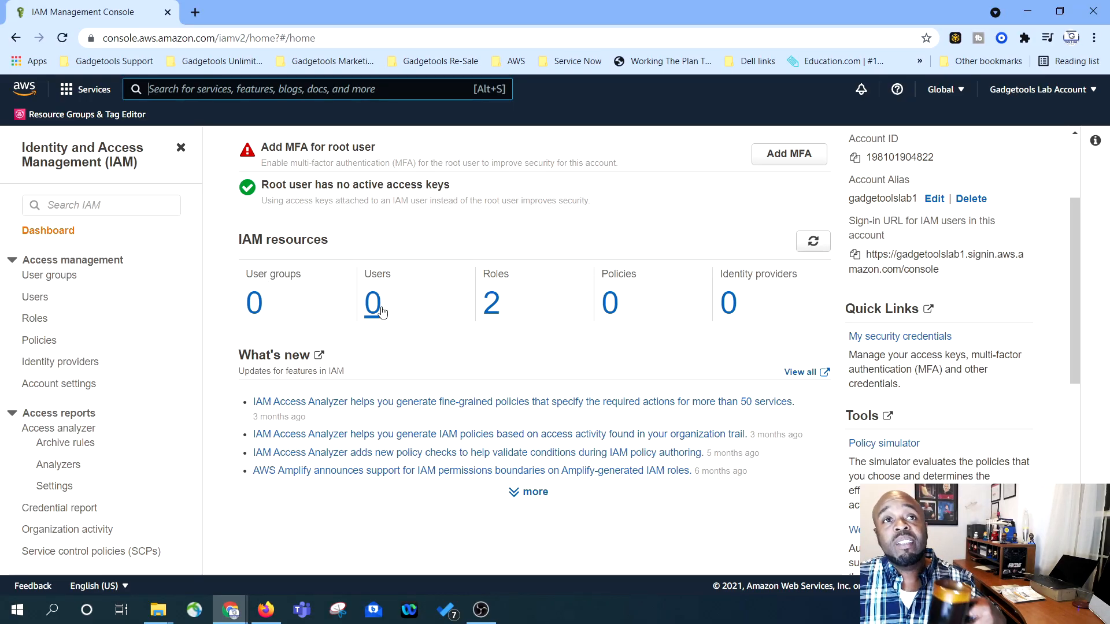
{"action": "left_click", "coordinate": [496, 305]}
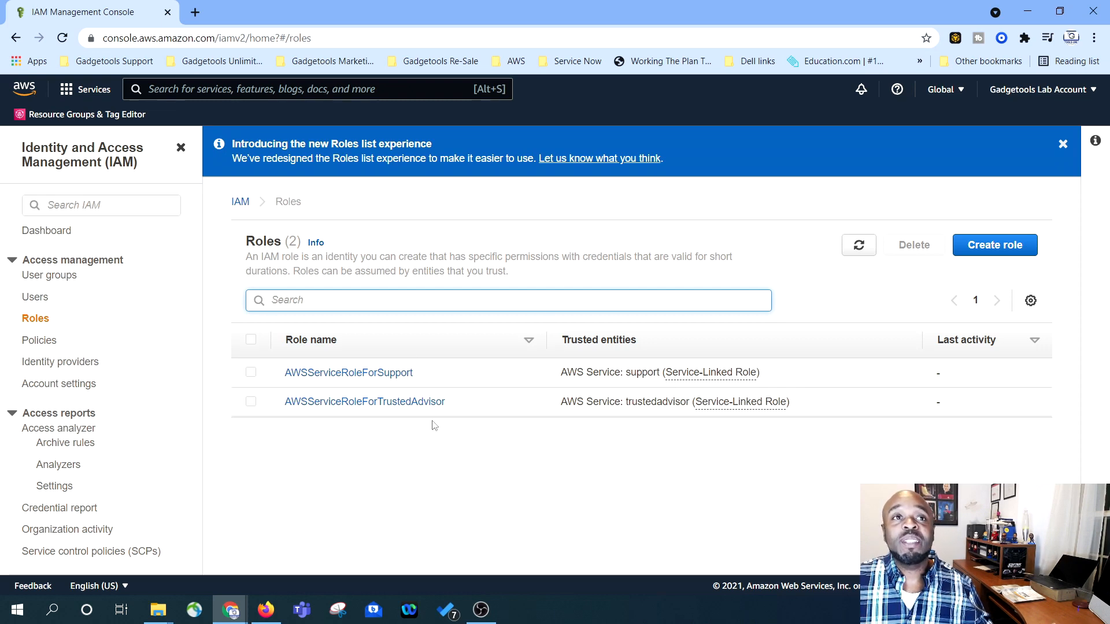
{"action": "left_click", "coordinate": [240, 201]}
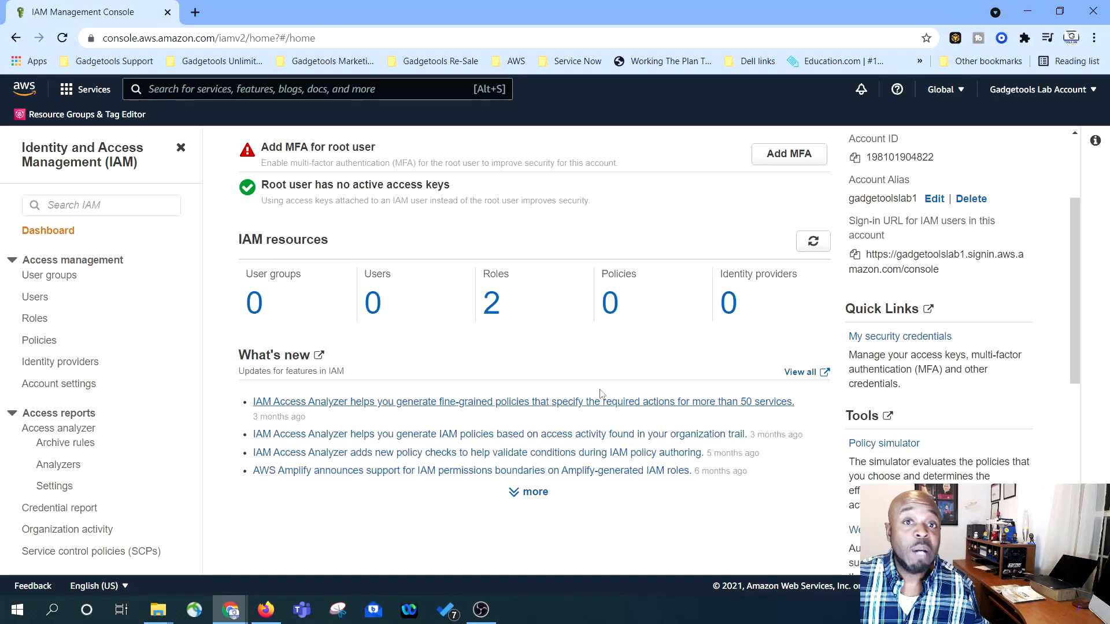
- From the IAM users list, start adding a new user named Admin_User1
{"action": "left_click", "coordinate": [36, 297]}
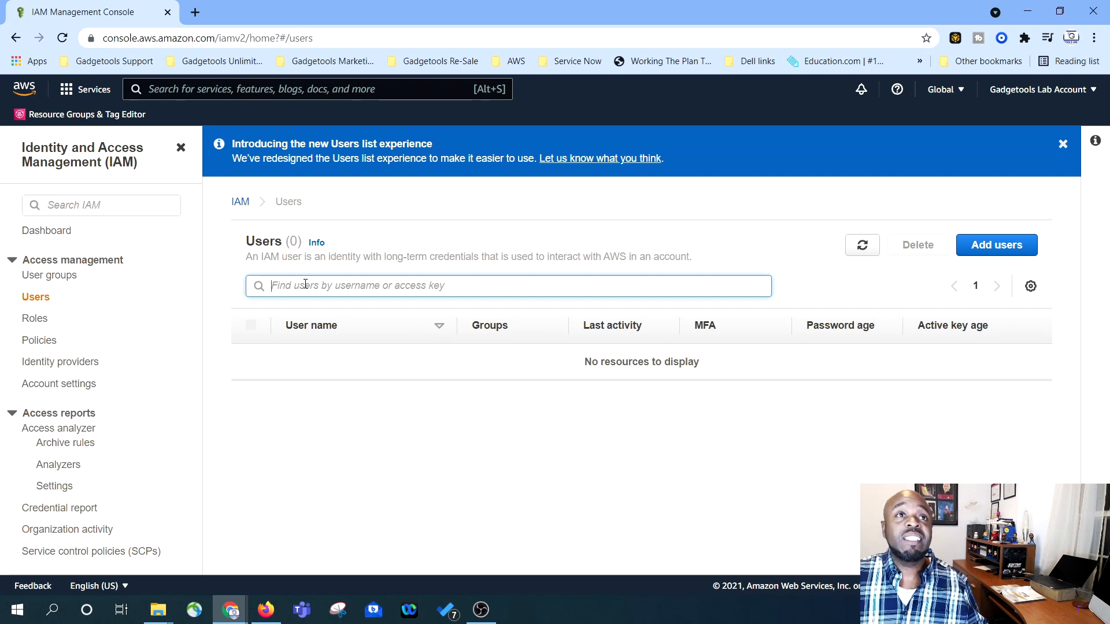
{"action": "left_click", "coordinate": [984, 252]}
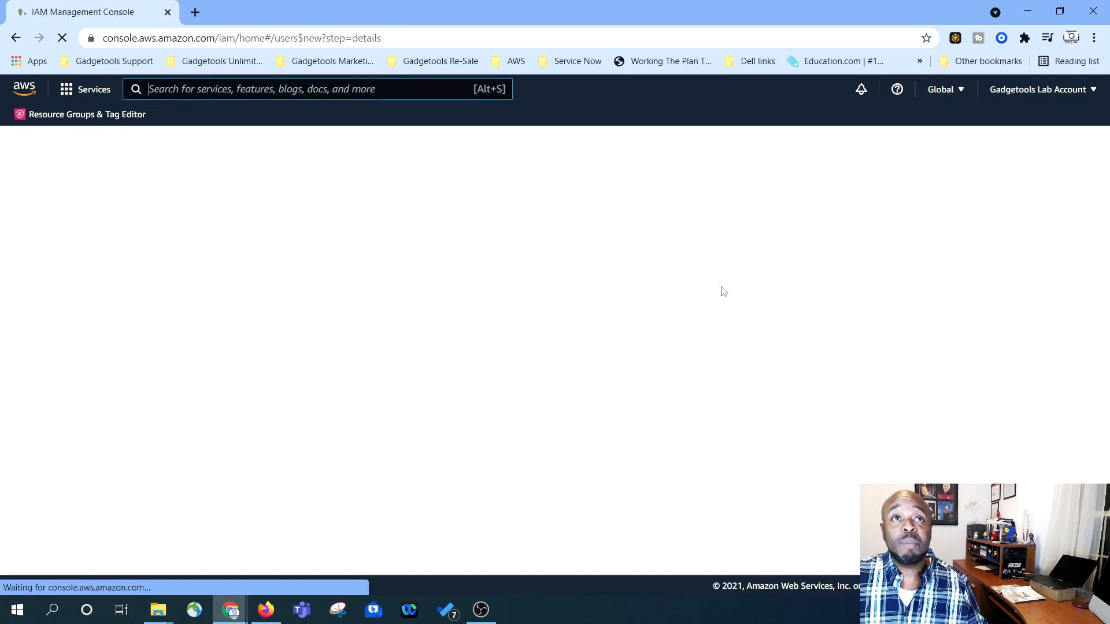
{"action": "left_click", "coordinate": [417, 260]}
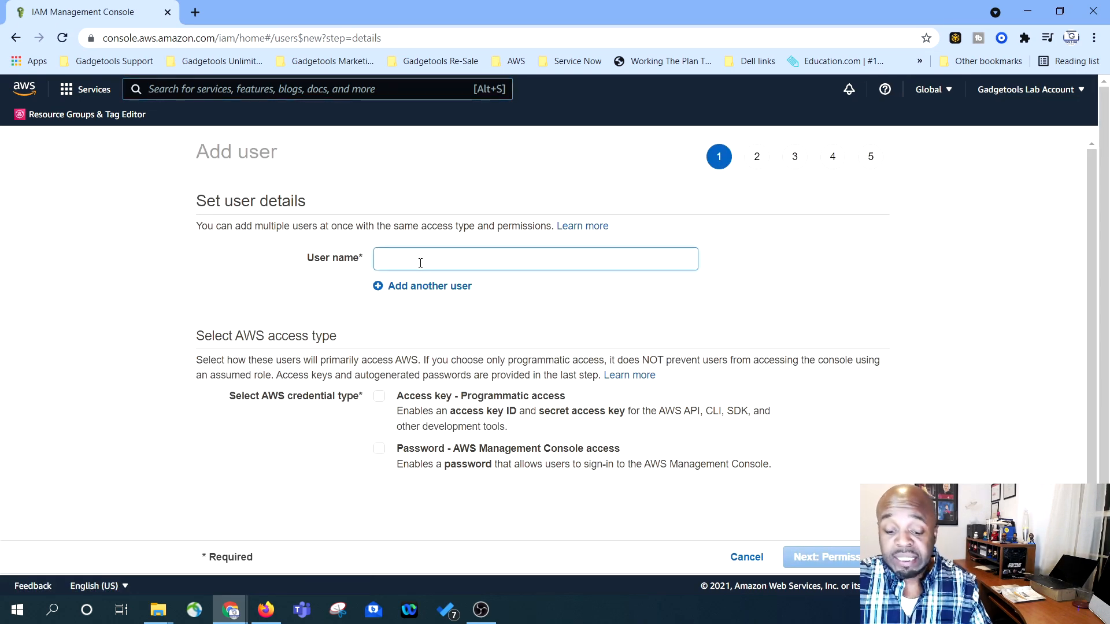
{"action": "type", "text": "Admi"}
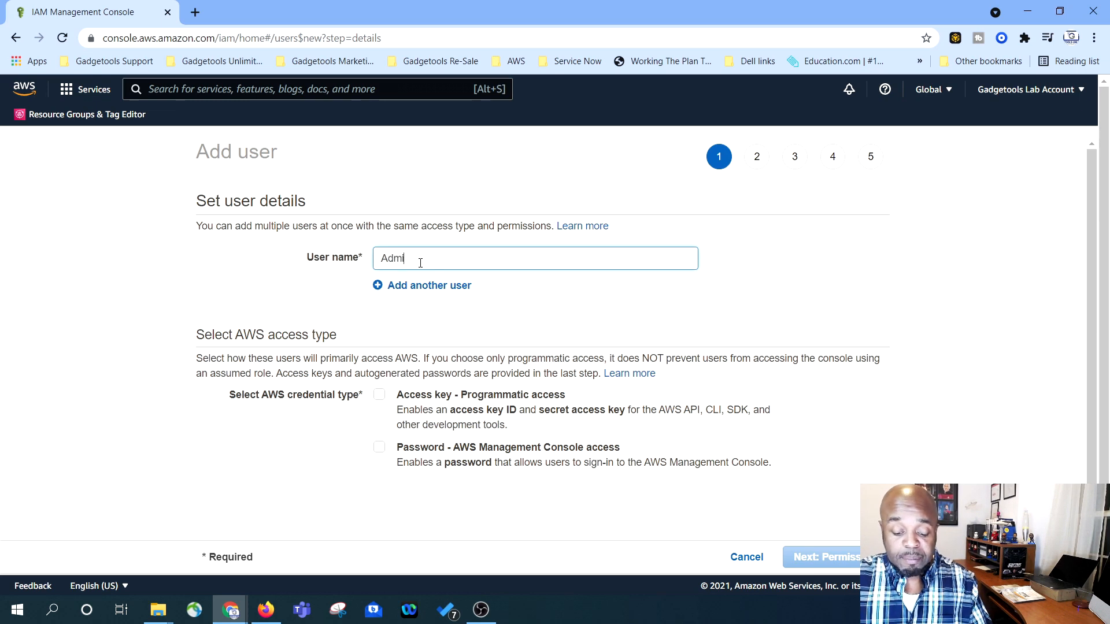
{"action": "type", "text": "n_User"}
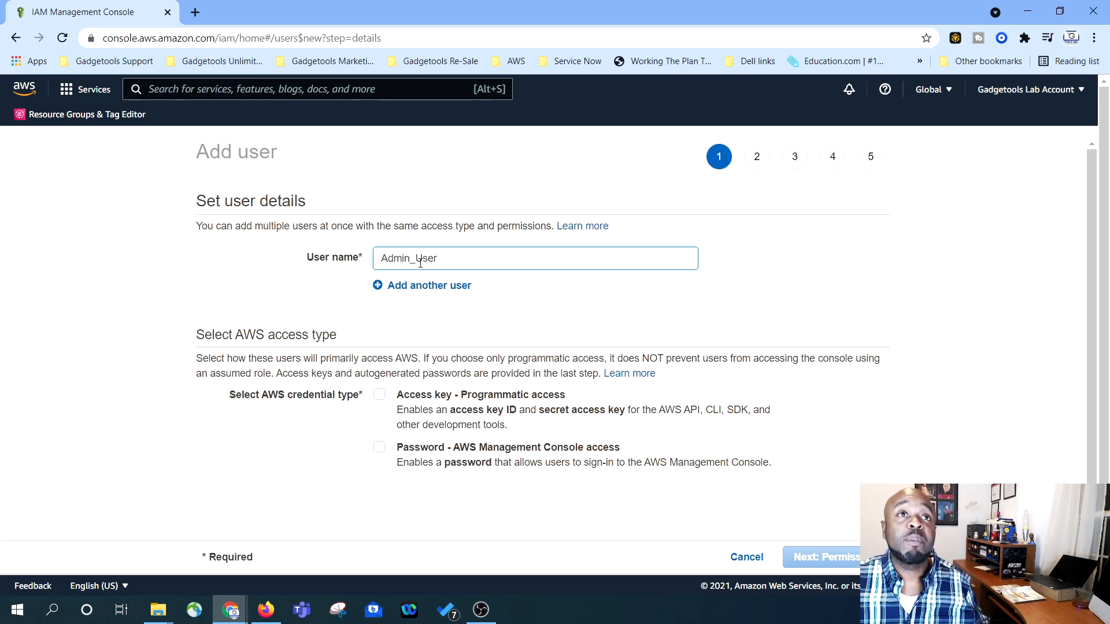
{"action": "type", "text": "1"}
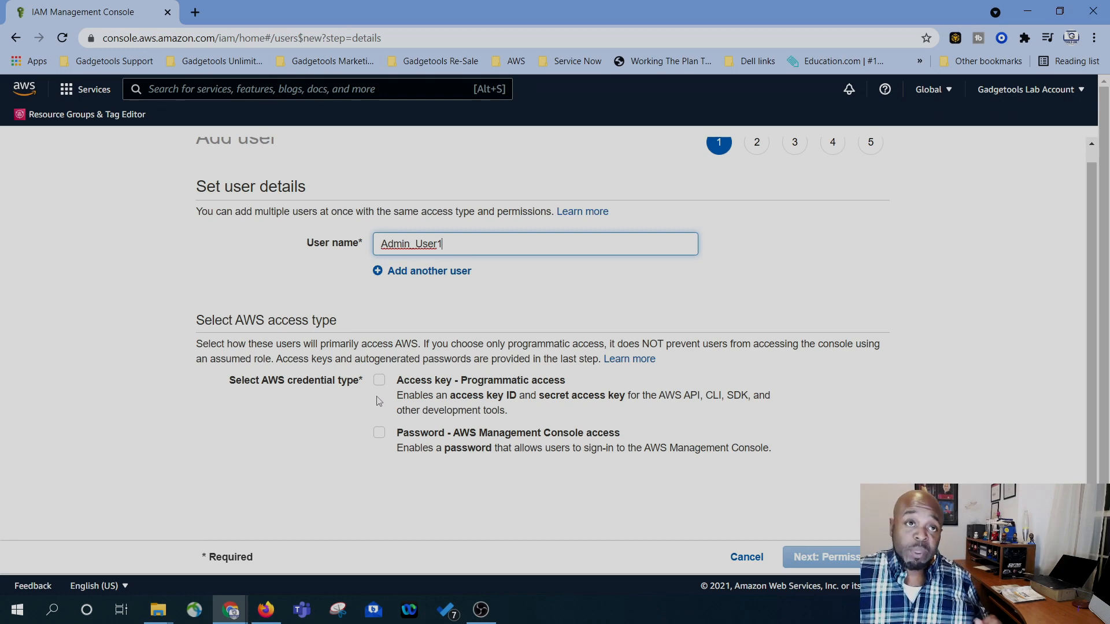
- Enable console password access with a custom password and turn off the required reset
{"action": "left_click", "coordinate": [376, 403]}
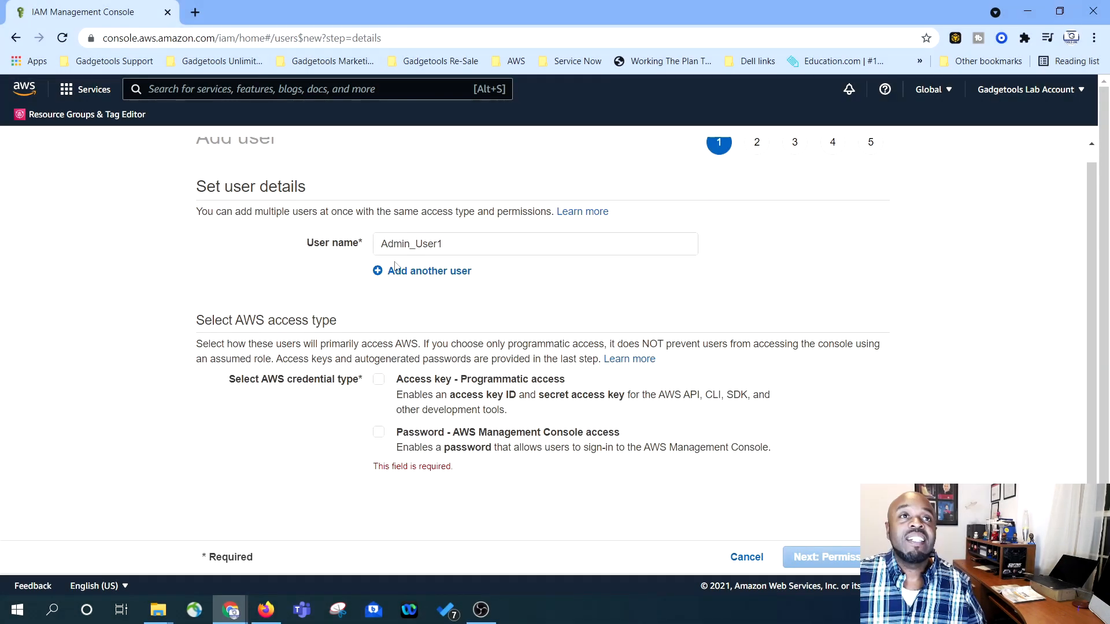
{"action": "left_click", "coordinate": [378, 433]}
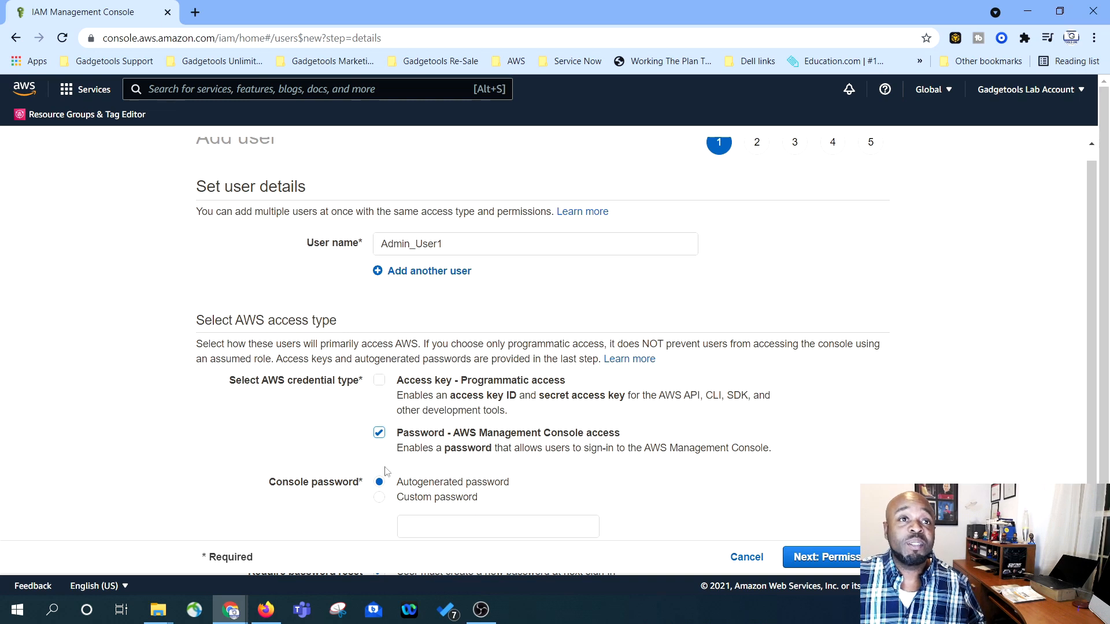
{"action": "scroll", "coordinate": [373, 485], "scroll_direction": "down", "scroll_amount": 1}
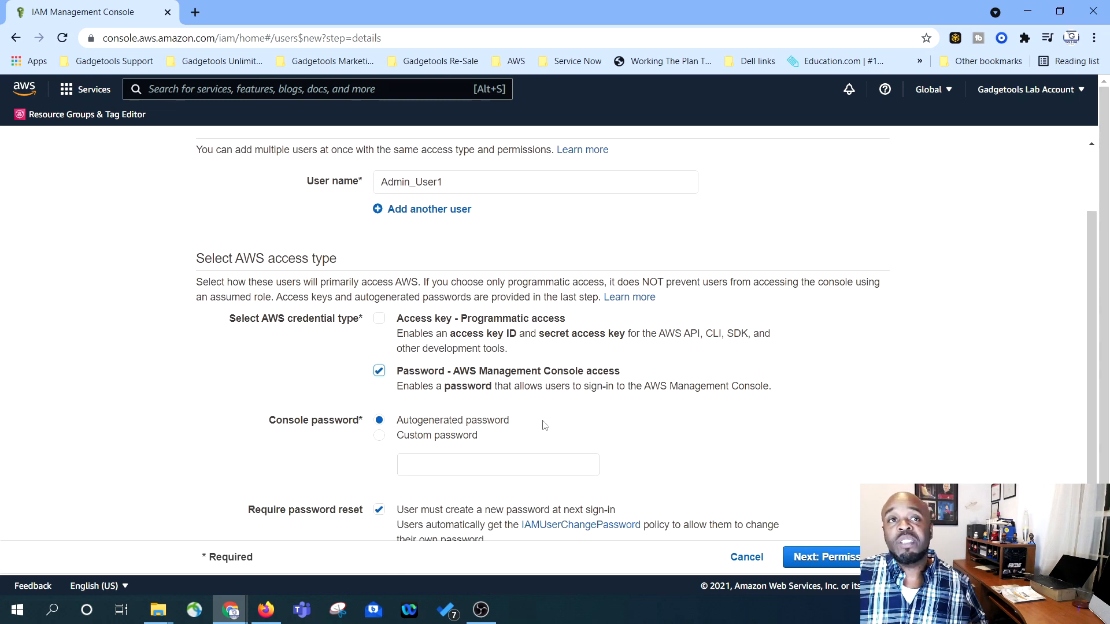
{"action": "scroll", "coordinate": [486, 425], "scroll_direction": "down", "scroll_amount": 1}
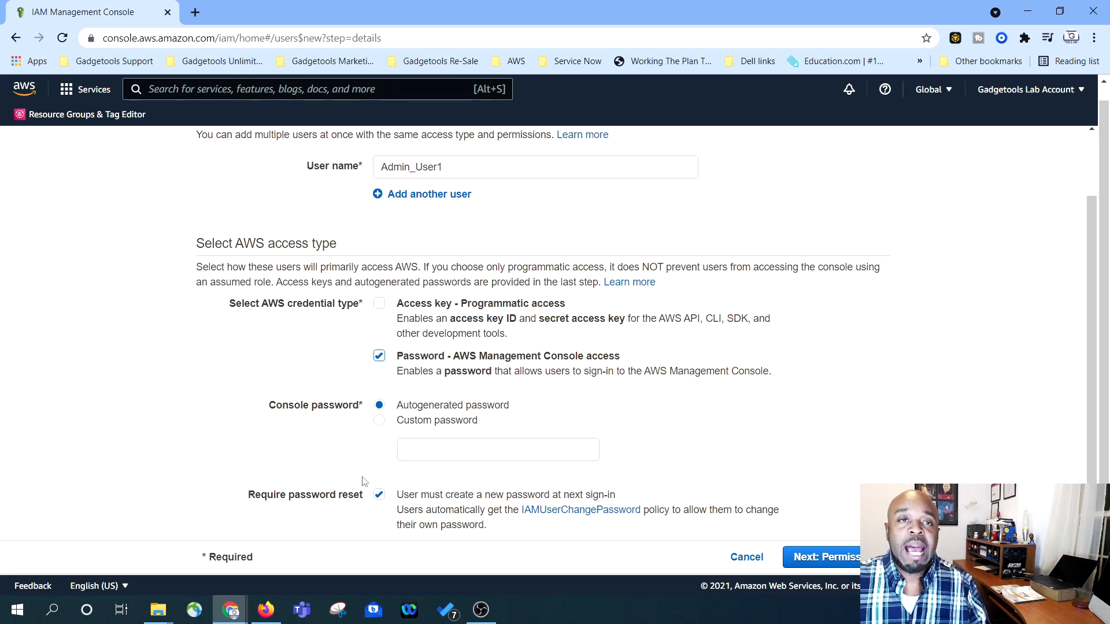
{"action": "left_click", "coordinate": [380, 420]}
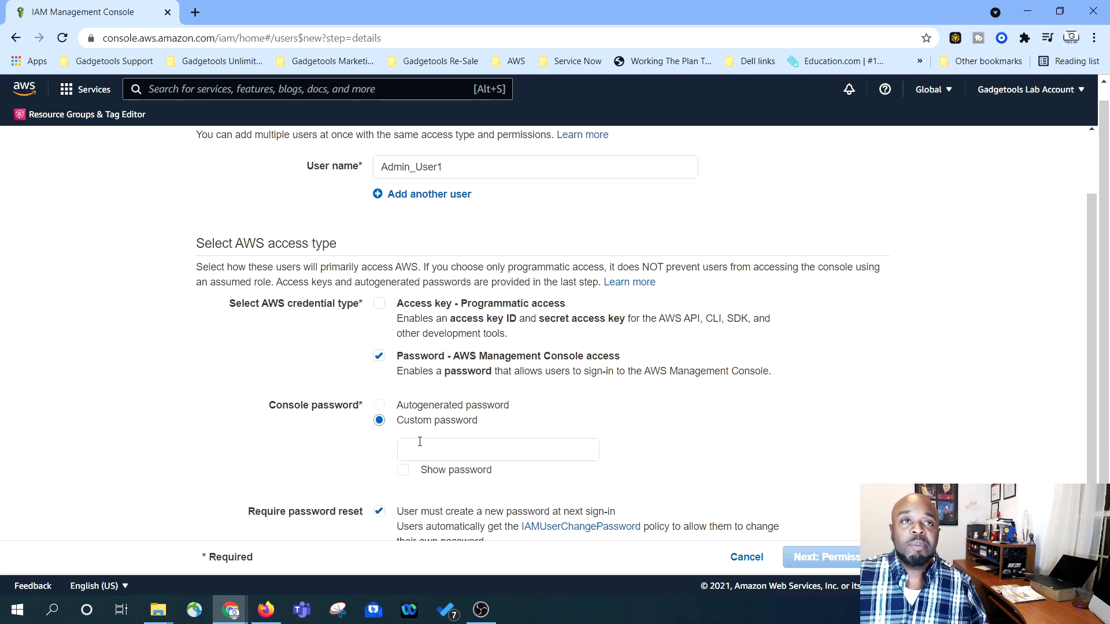
{"action": "left_click", "coordinate": [430, 452]}
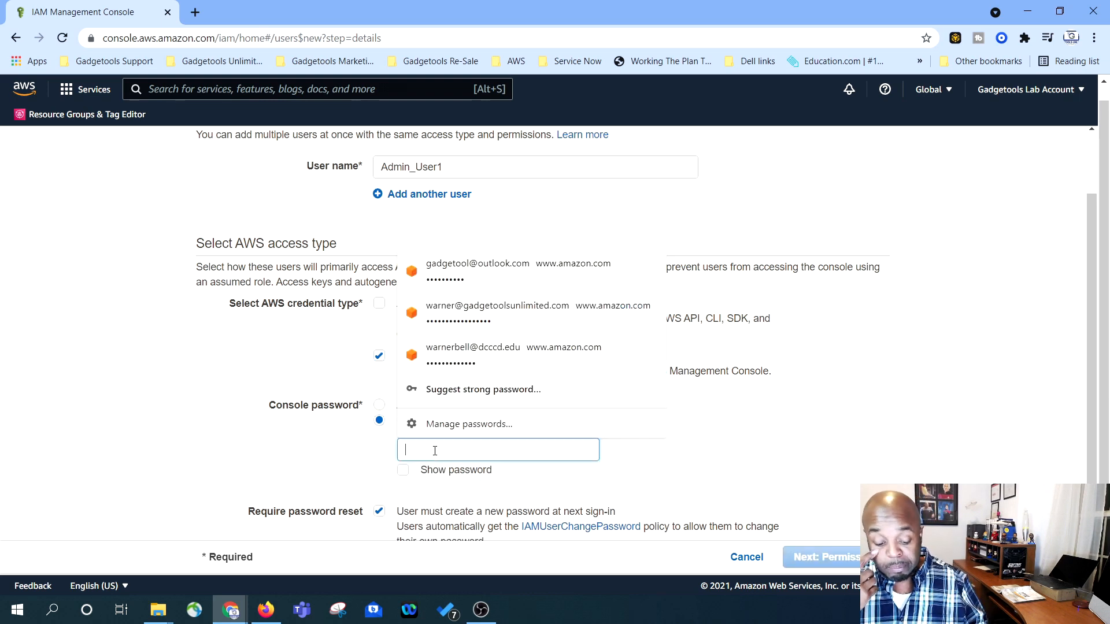
{"action": "type", "text": "P"}
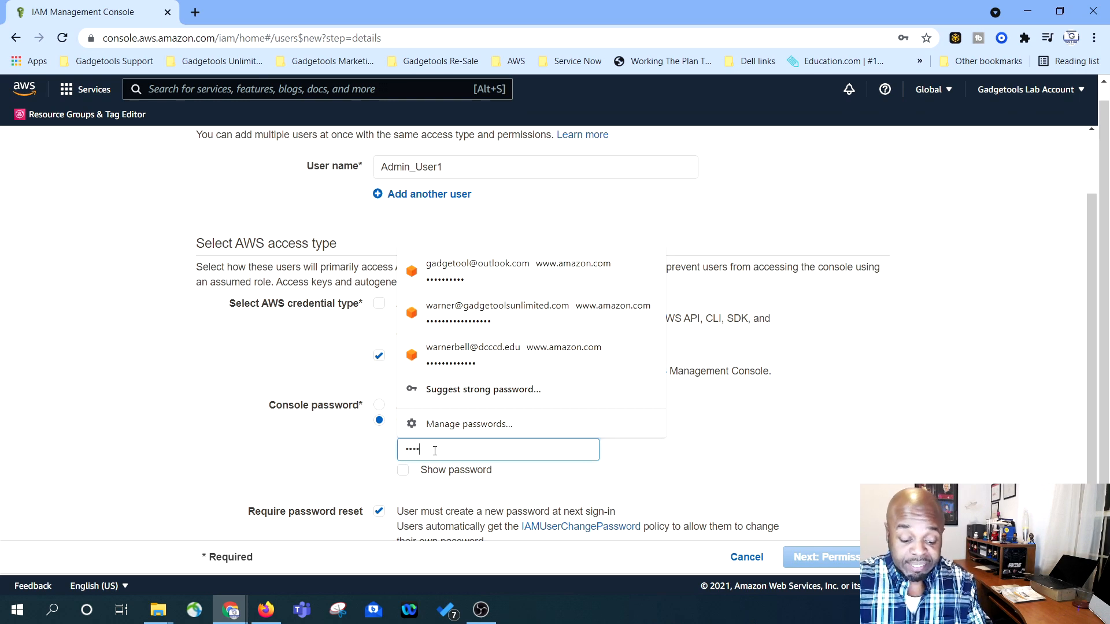
{"action": "type", "text": "••••••••"}
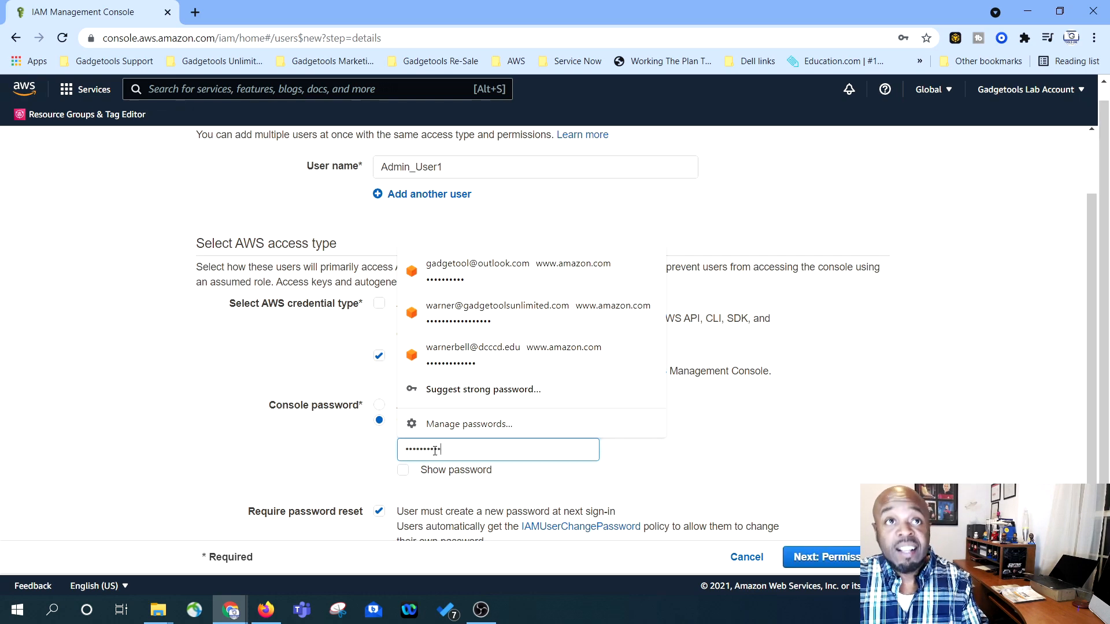
{"action": "left_click", "coordinate": [393, 409]}
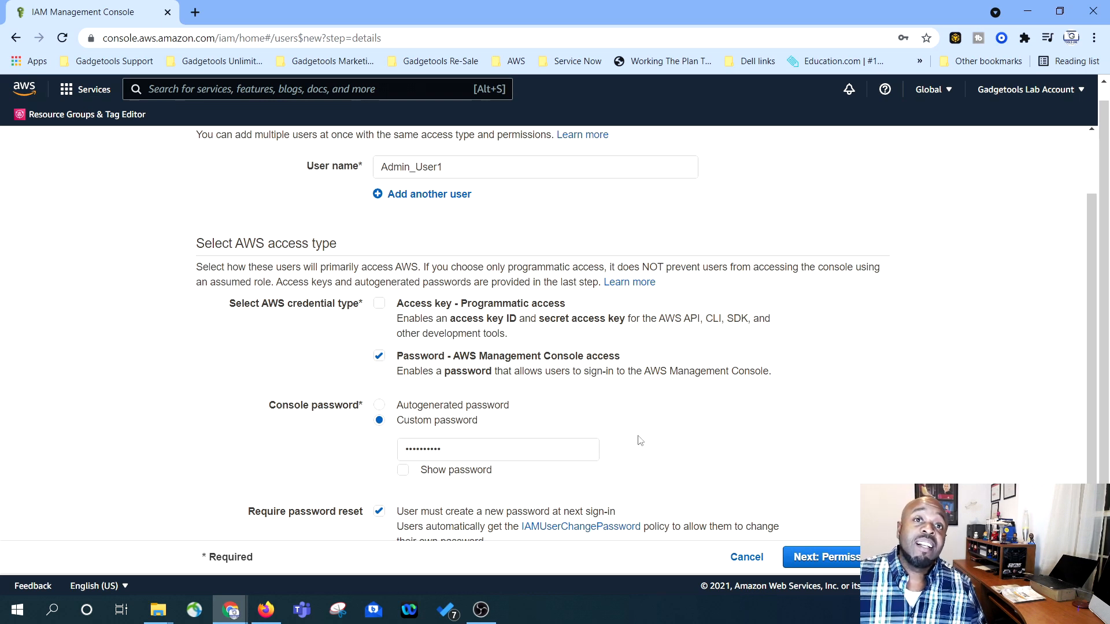
{"action": "scroll", "coordinate": [638, 439], "scroll_direction": "down", "scroll_amount": 1}
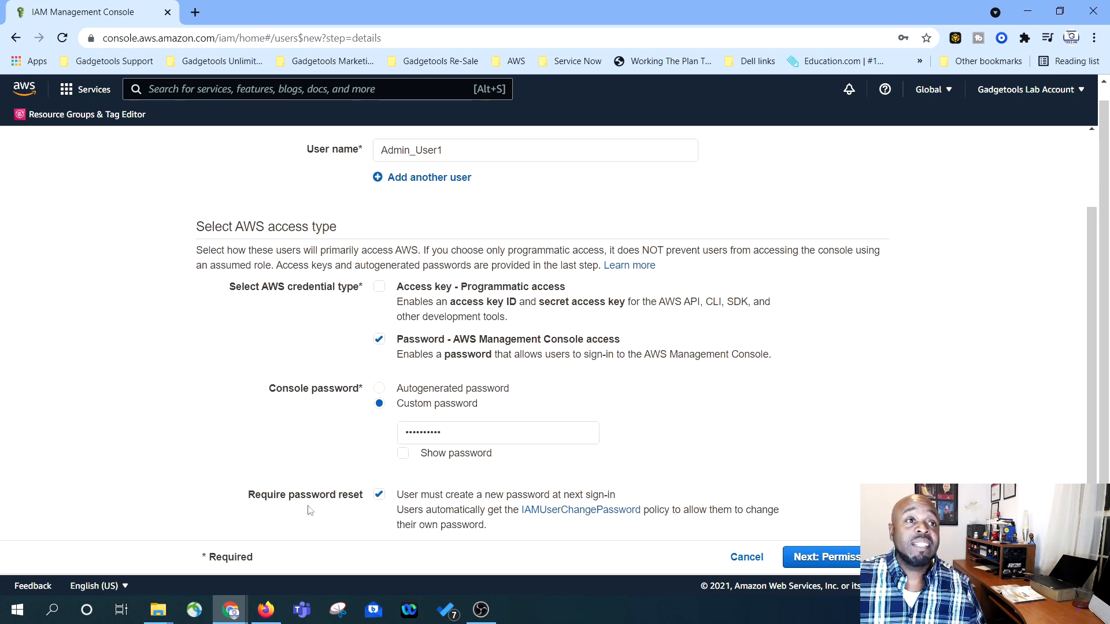
{"action": "left_click", "coordinate": [379, 496]}
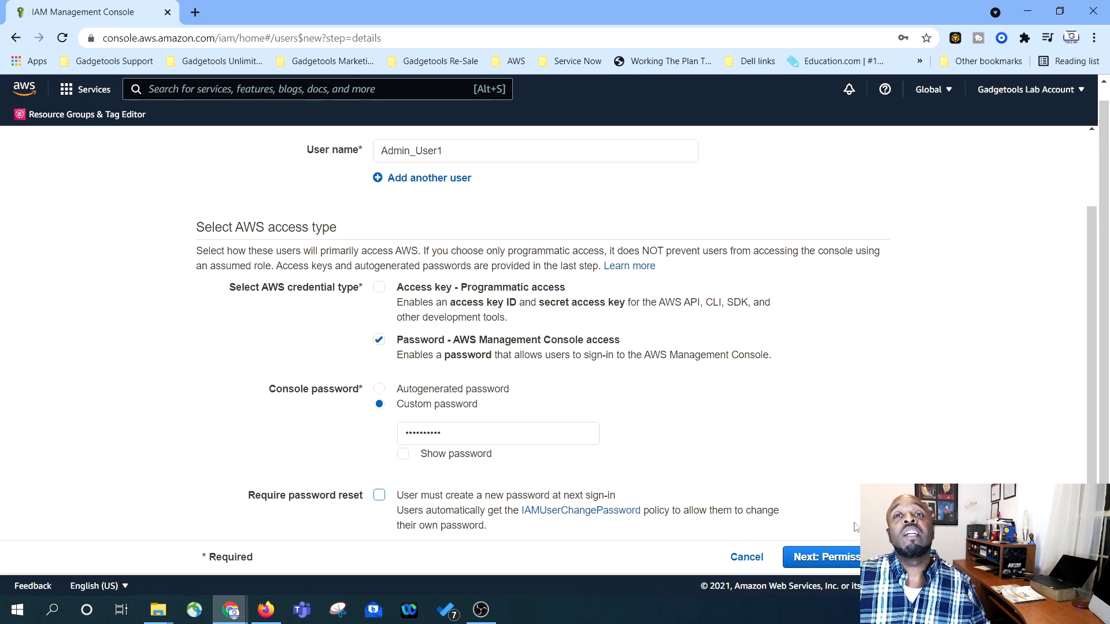
- Proceed to the Set permissions step of the Add user wizard
{"action": "left_click", "coordinate": [837, 557]}
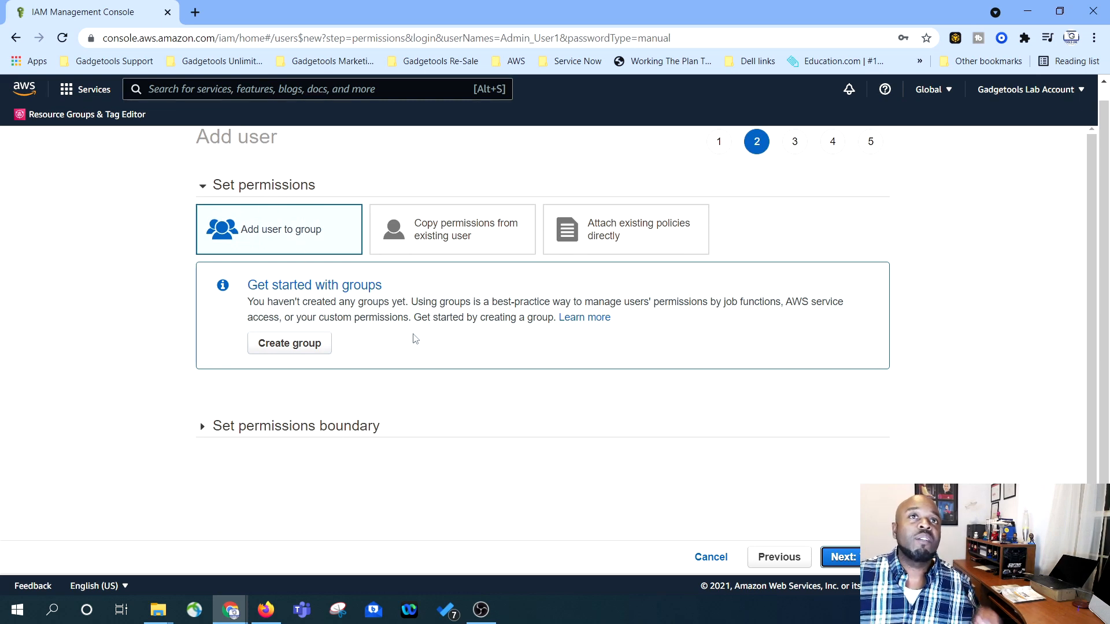
- Create a group named Admins with the AdministratorAccess policy attached
{"action": "left_click", "coordinate": [288, 347]}
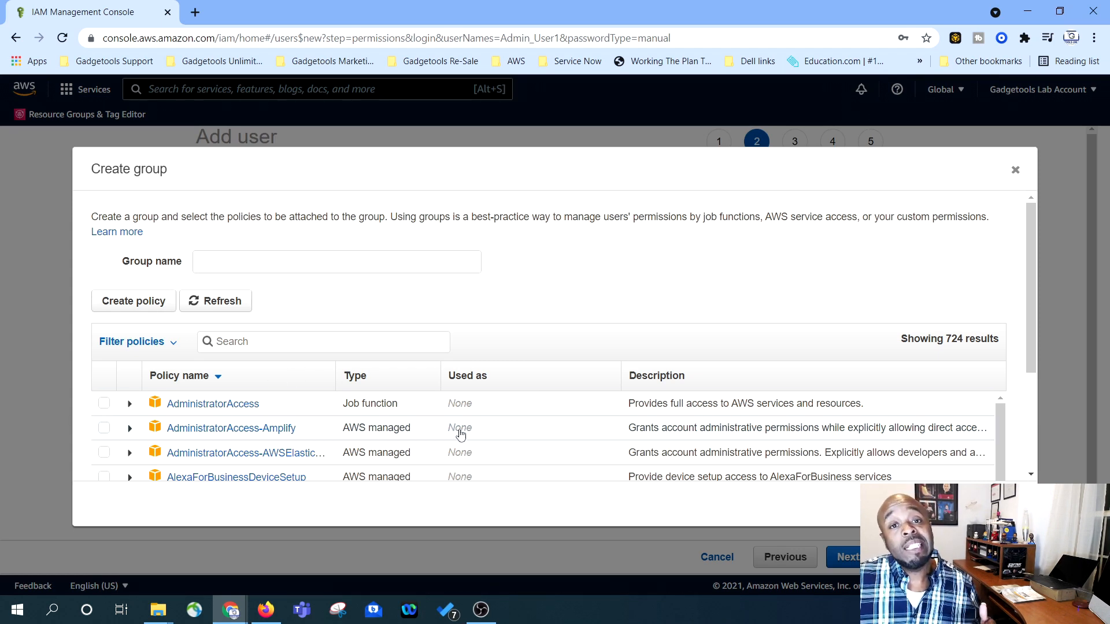
{"action": "scroll", "coordinate": [491, 397], "scroll_direction": "down", "scroll_amount": 3}
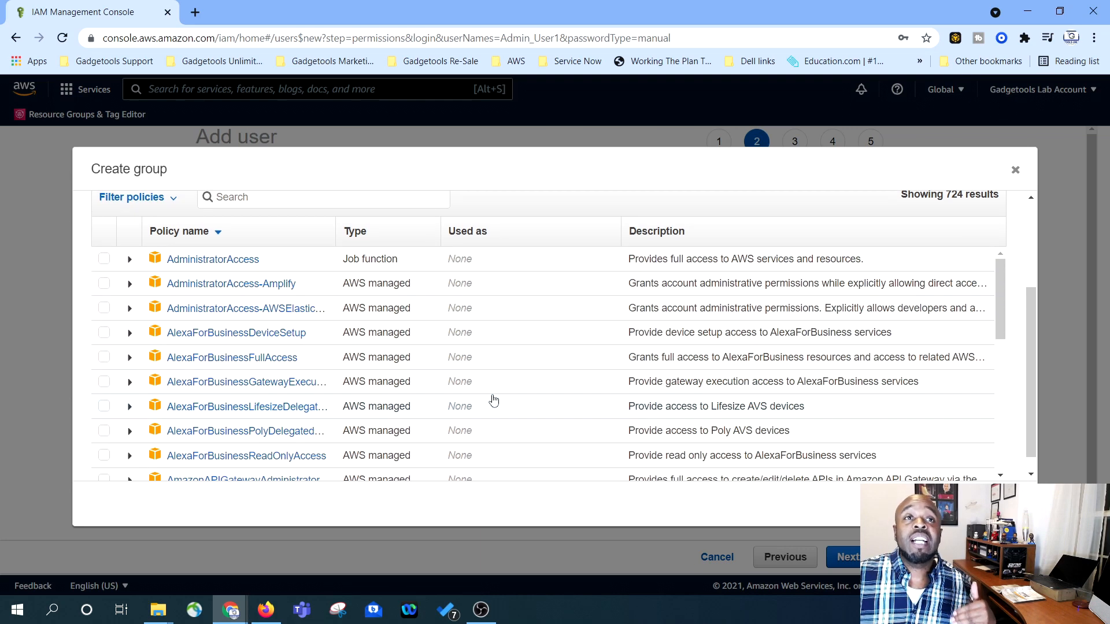
{"action": "scroll", "coordinate": [492, 400], "scroll_direction": "up", "scroll_amount": 1}
{"action": "scroll", "coordinate": [490, 395], "scroll_direction": "up", "scroll_amount": 2}
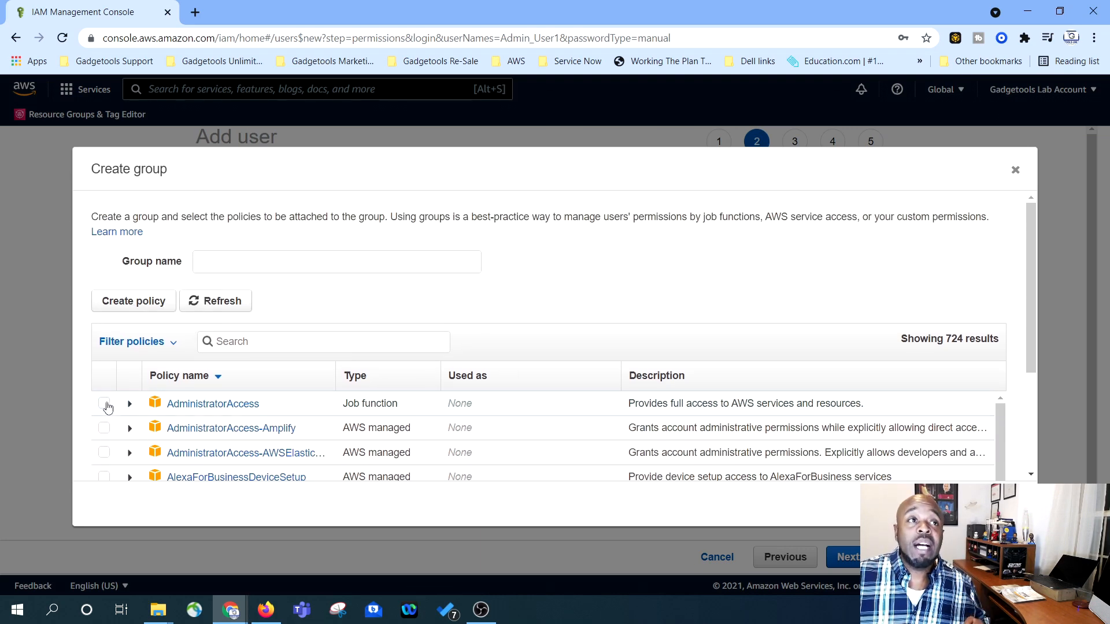
{"action": "left_click", "coordinate": [104, 404]}
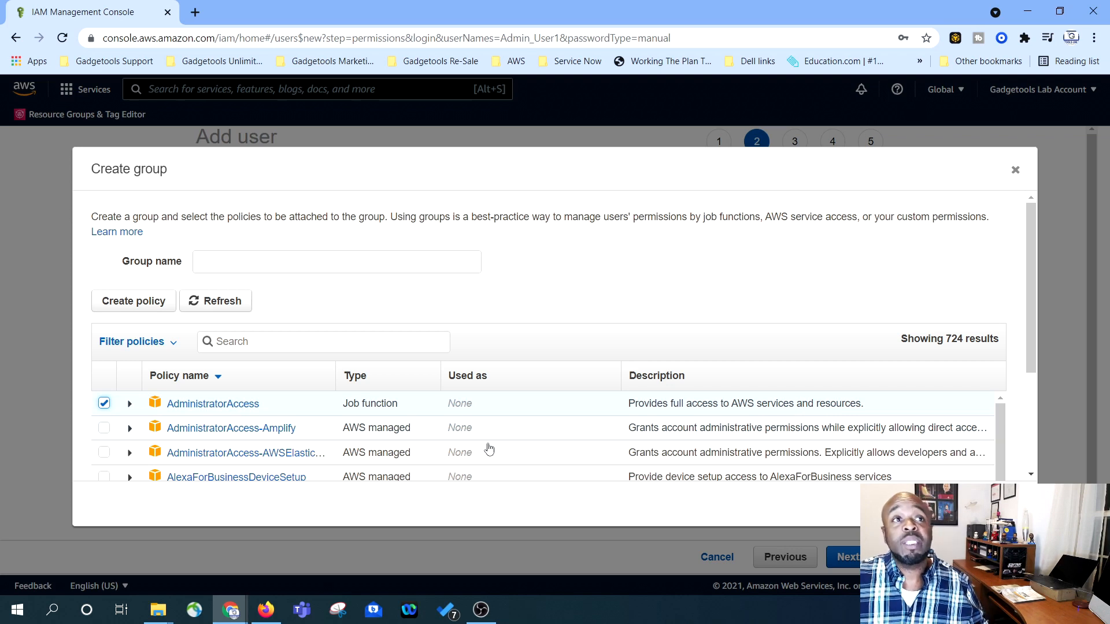
{"action": "scroll", "coordinate": [636, 416], "scroll_direction": "down", "scroll_amount": 1}
{"action": "scroll", "coordinate": [512, 445], "scroll_direction": "up", "scroll_amount": 1}
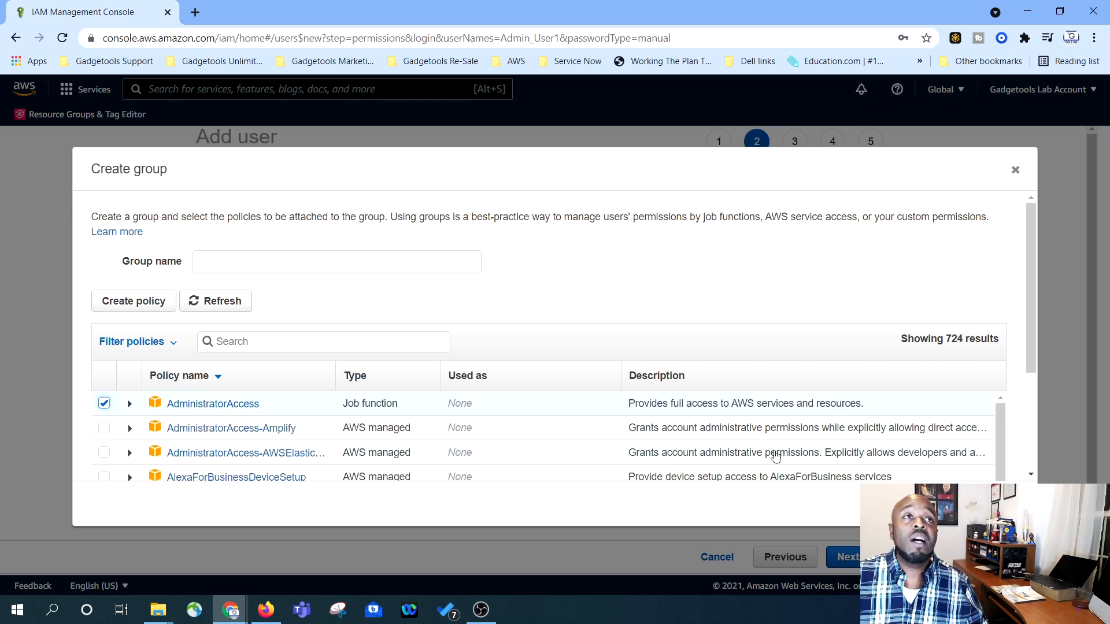
{"action": "left_click", "coordinate": [361, 268]}
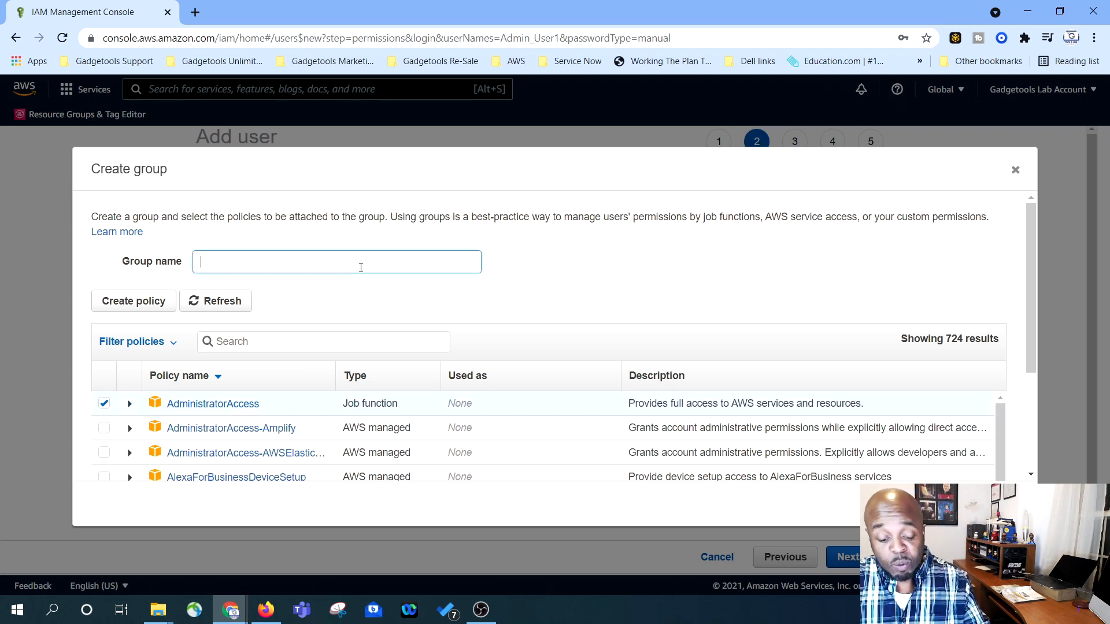
{"action": "type", "text": "Admins"}
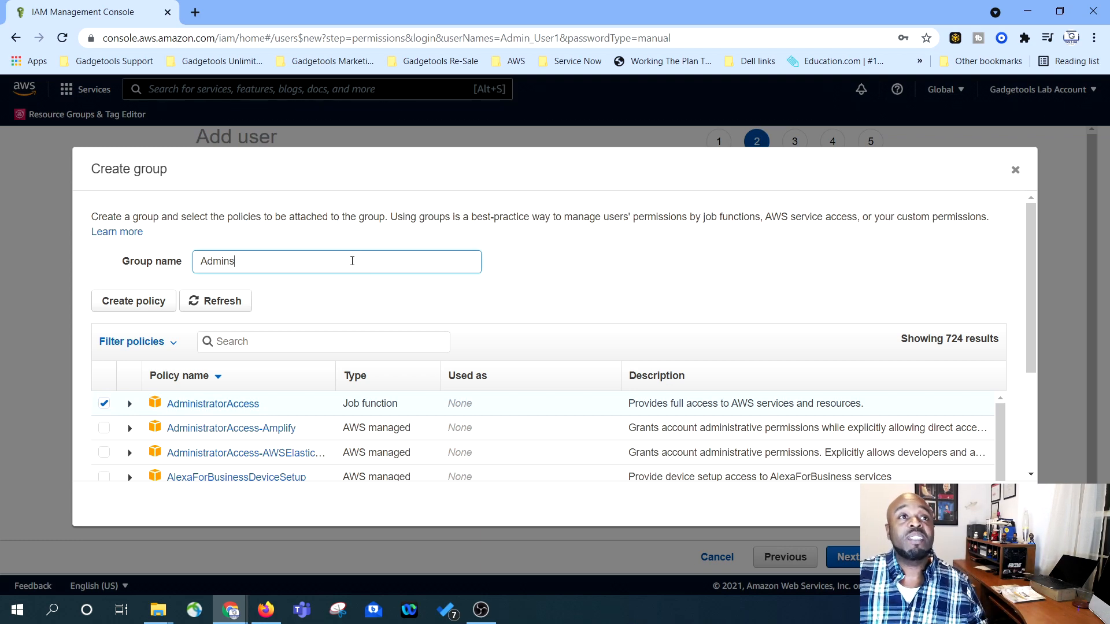
{"action": "scroll", "coordinate": [280, 309], "scroll_direction": "down", "scroll_amount": 3}
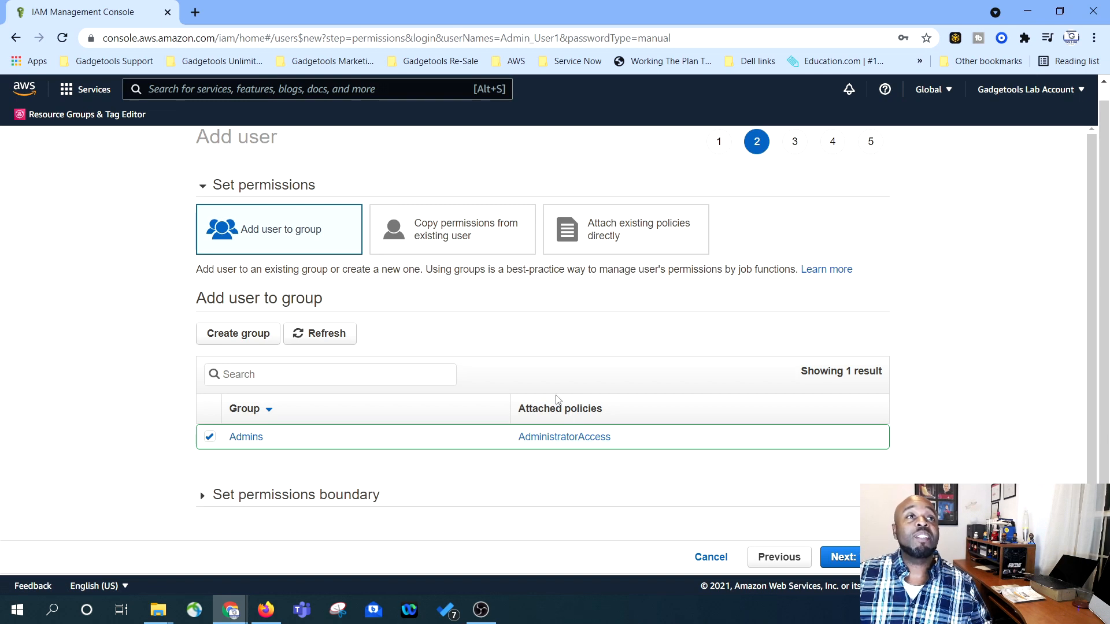
- Add the tag Department = Information Technology and continue to the review page
{"action": "scroll", "coordinate": [783, 468], "scroll_direction": "down", "scroll_amount": 1}
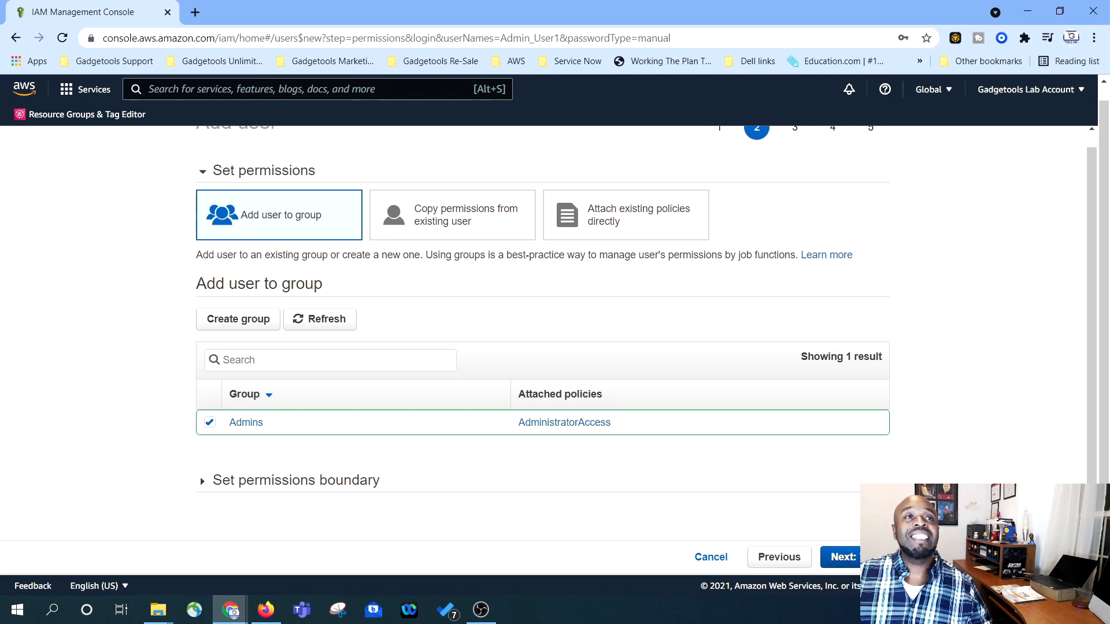
{"action": "left_click", "coordinate": [841, 556]}
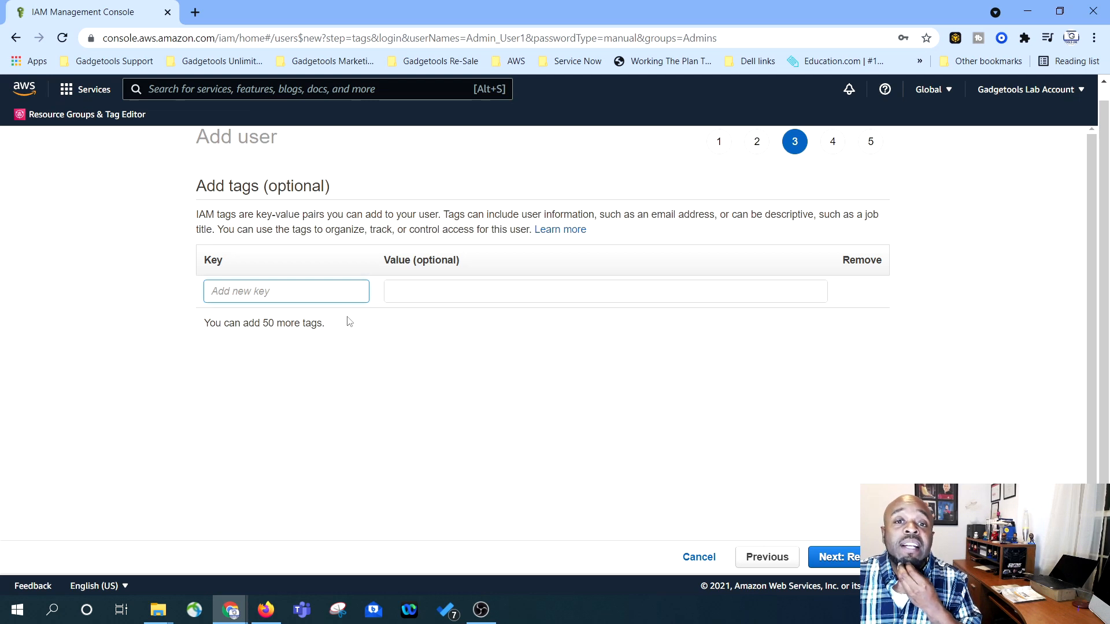
{"action": "left_click", "coordinate": [284, 289]}
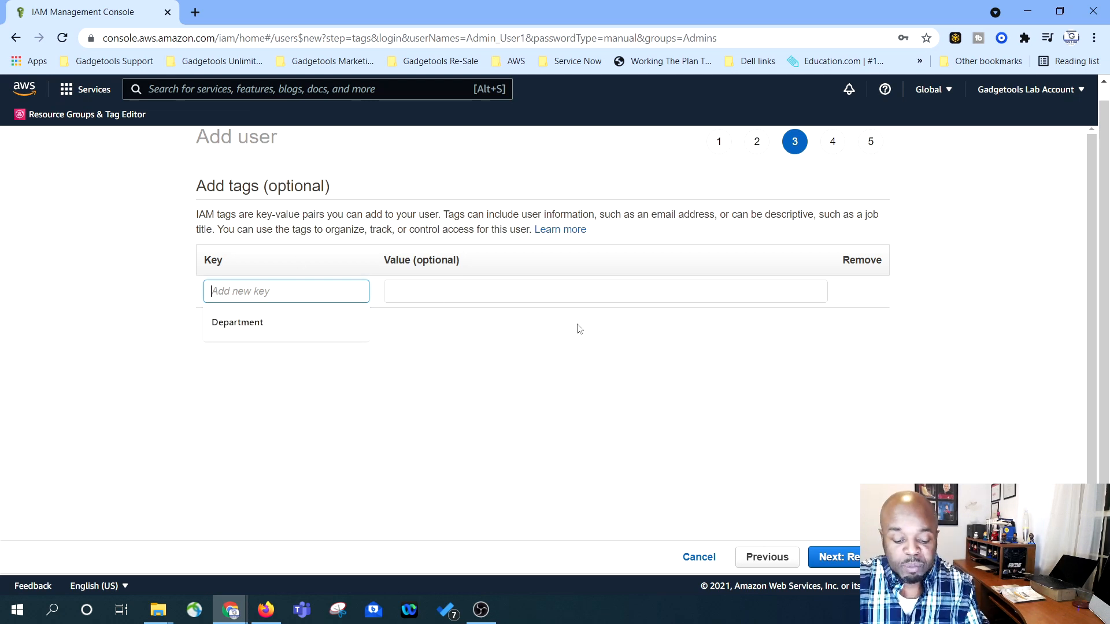
{"action": "type", "text": "Department"}
{"action": "left_click", "coordinate": [496, 291]}
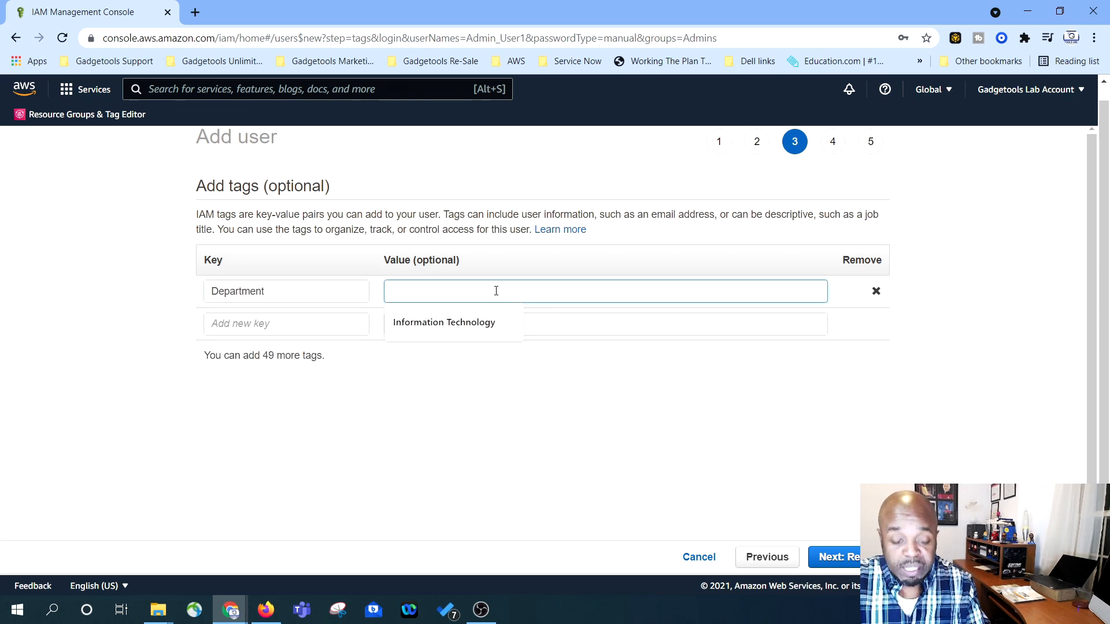
{"action": "left_click", "coordinate": [481, 322]}
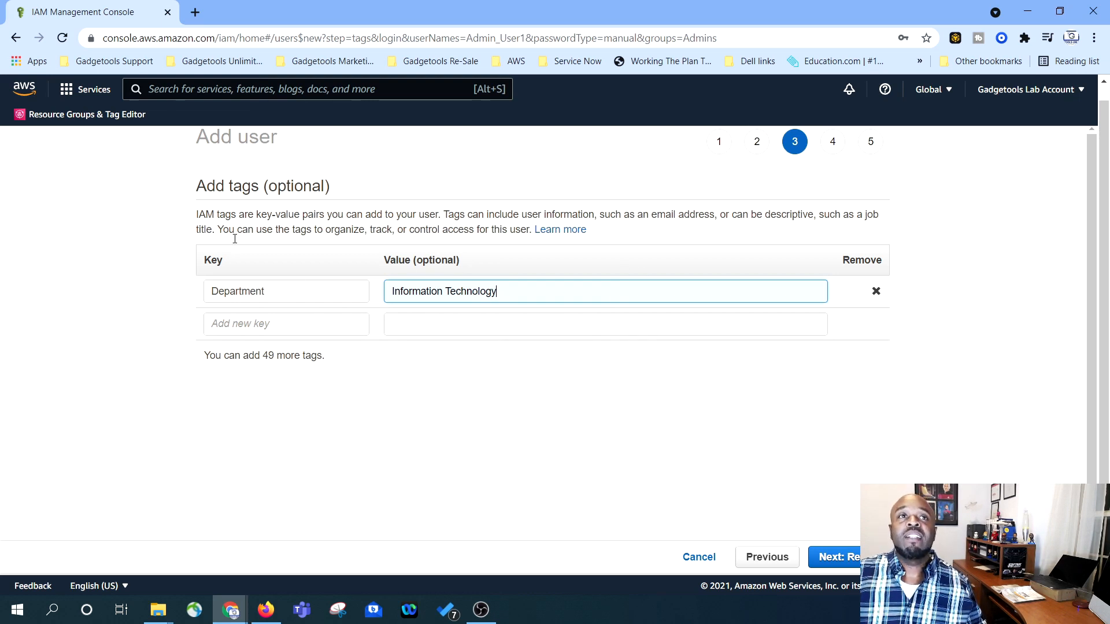
{"action": "left_click", "coordinate": [843, 557]}
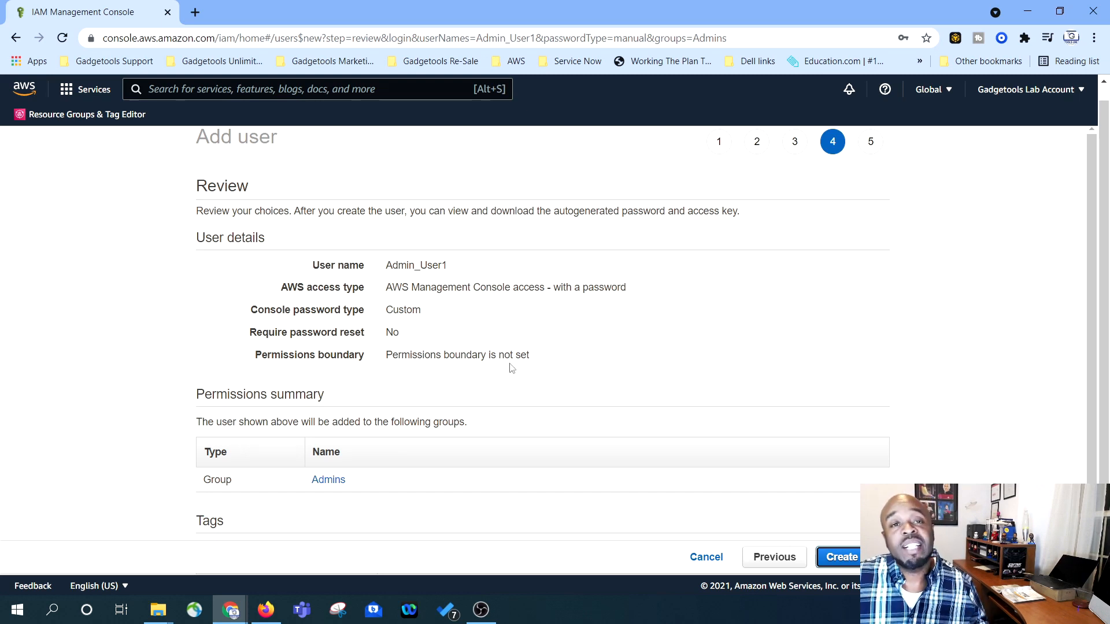
- Create Admin_User1, download its credentials .csv, and close the wizard
{"action": "scroll", "coordinate": [431, 348], "scroll_direction": "down", "scroll_amount": 1}
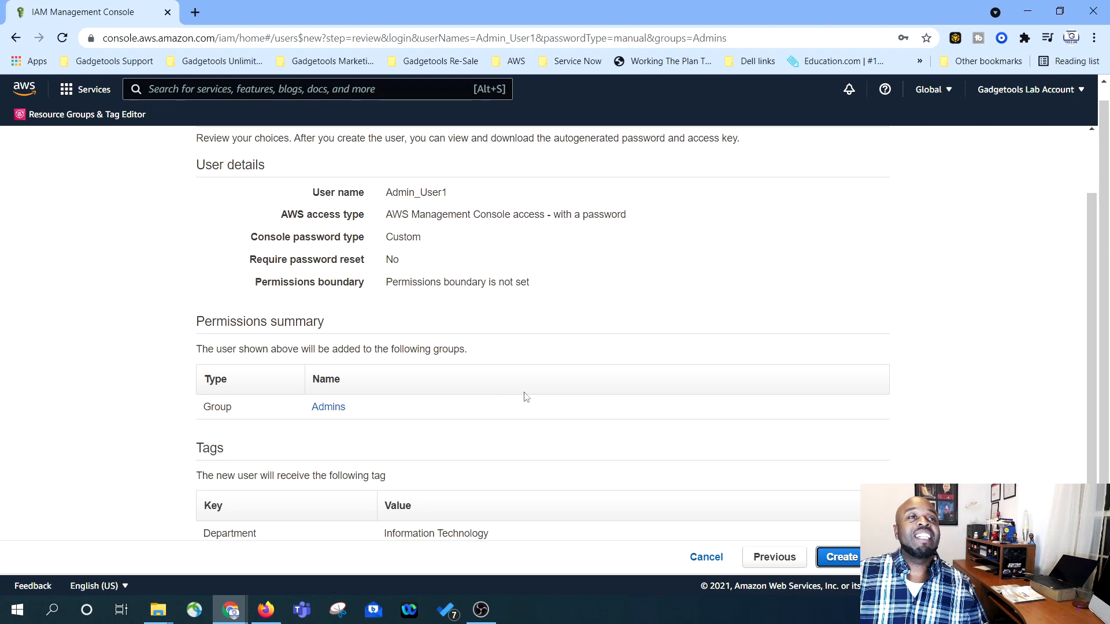
{"action": "left_click", "coordinate": [846, 561]}
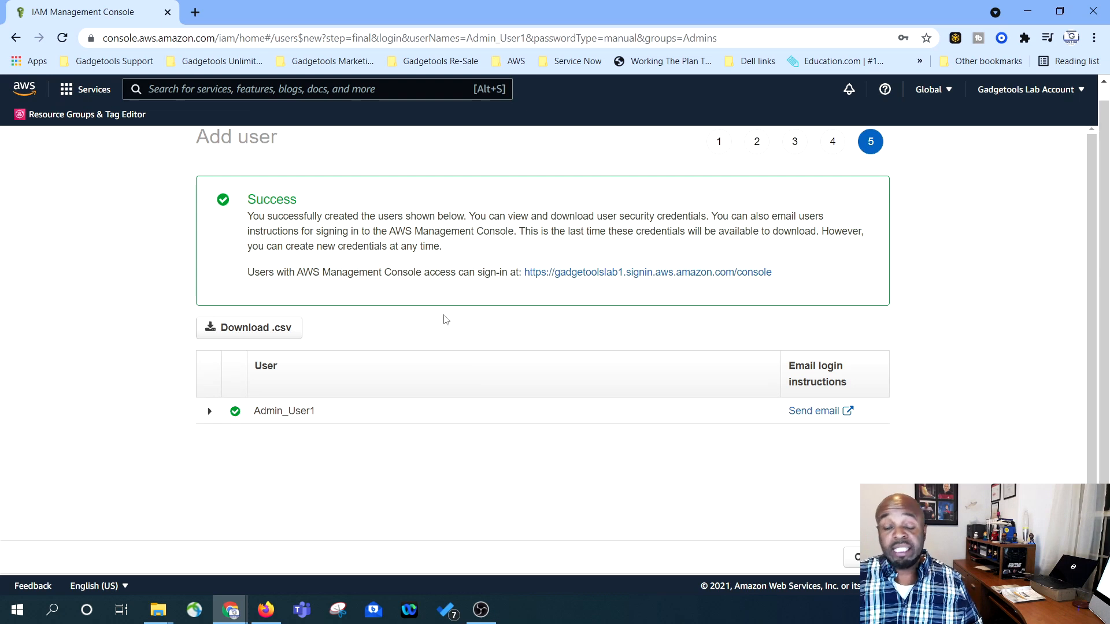
{"action": "left_click", "coordinate": [218, 329]}
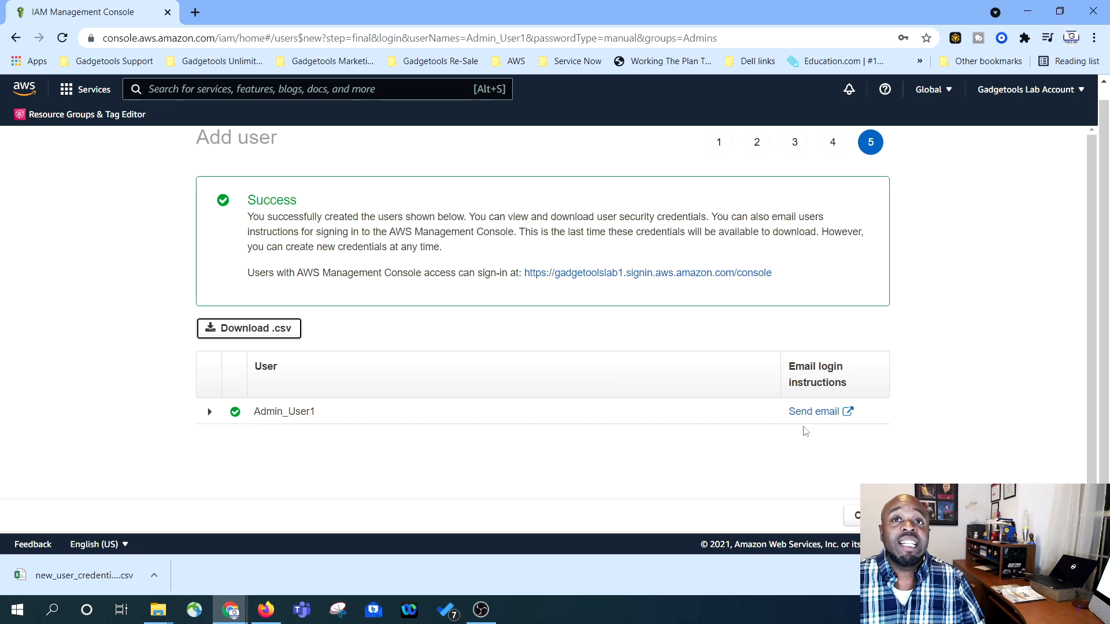
{"action": "scroll", "coordinate": [802, 428], "scroll_direction": "down", "scroll_amount": 1}
{"action": "left_click", "coordinate": [860, 515]}
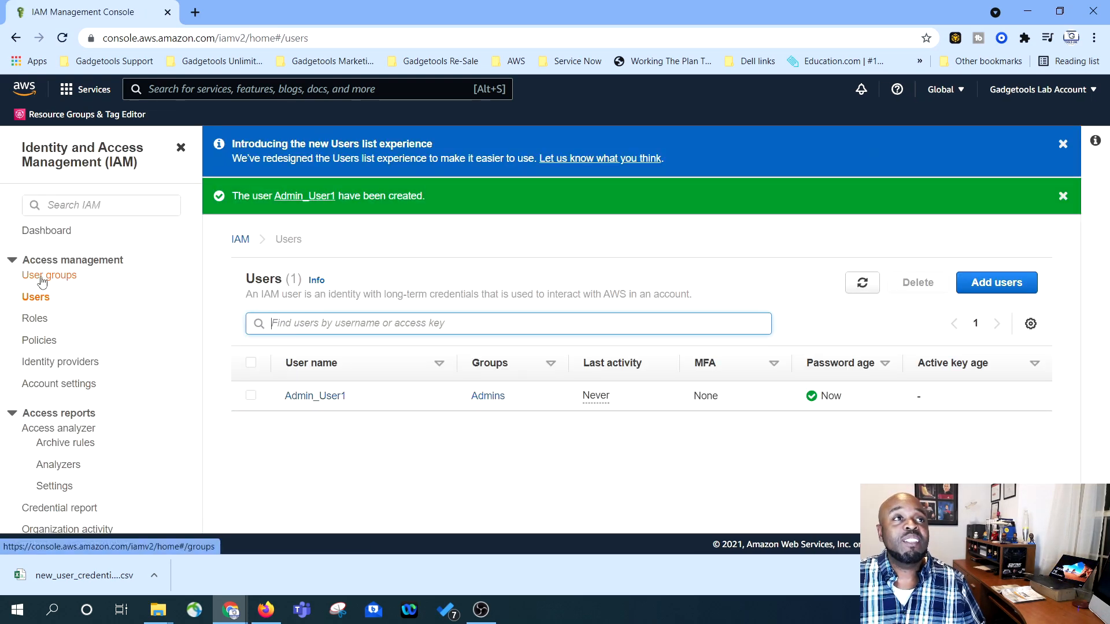
{"action": "left_click", "coordinate": [51, 276]}
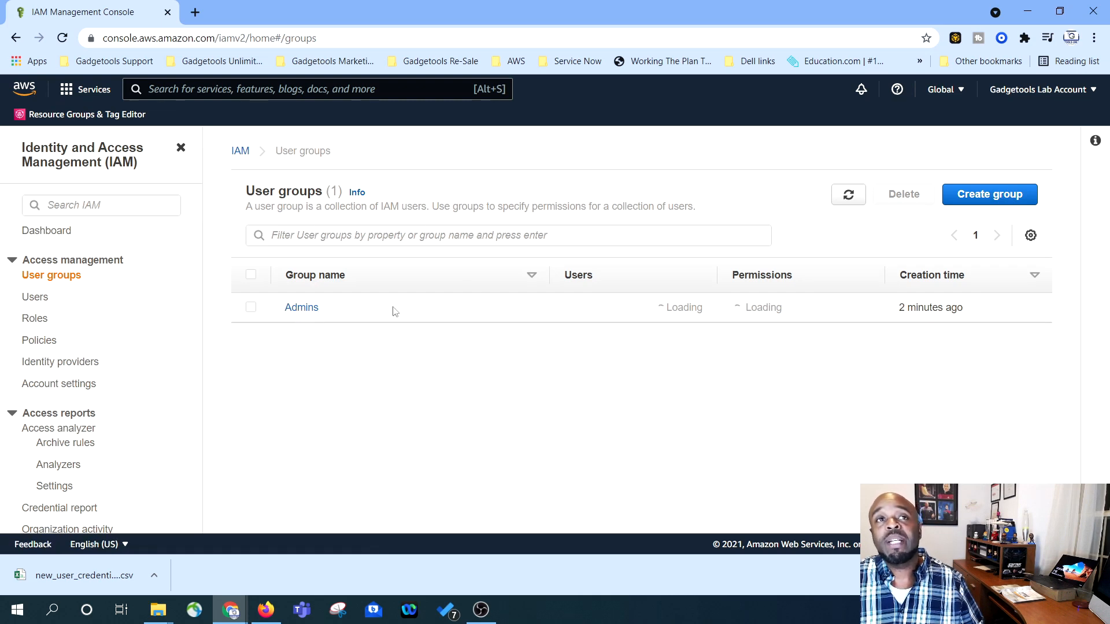
{"action": "left_click", "coordinate": [299, 311]}
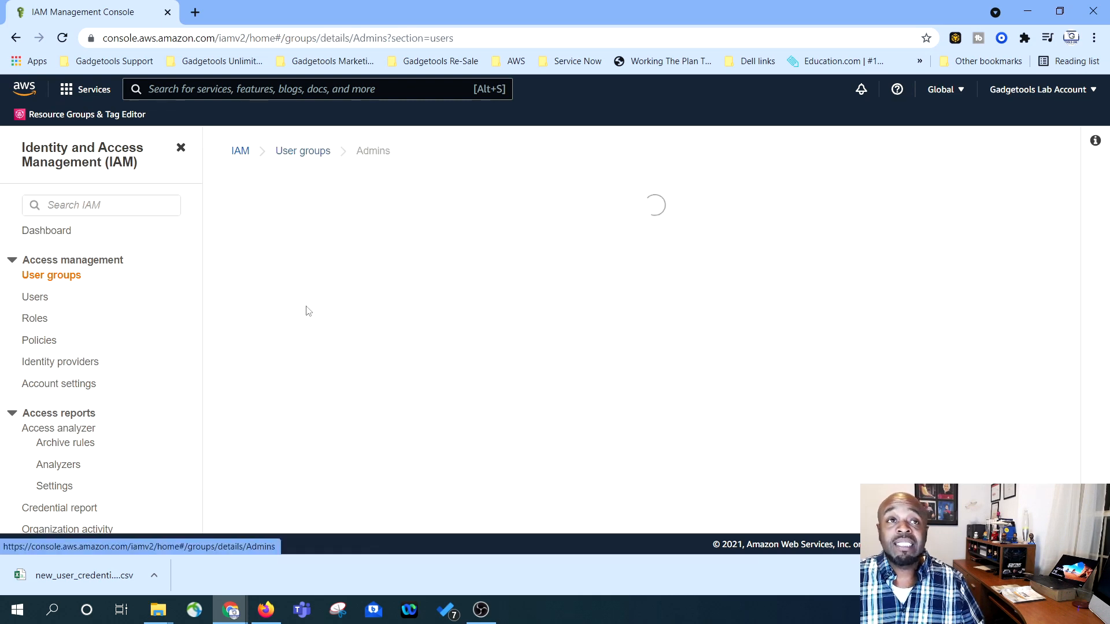
{"action": "scroll", "coordinate": [529, 376], "scroll_direction": "down", "scroll_amount": 1}
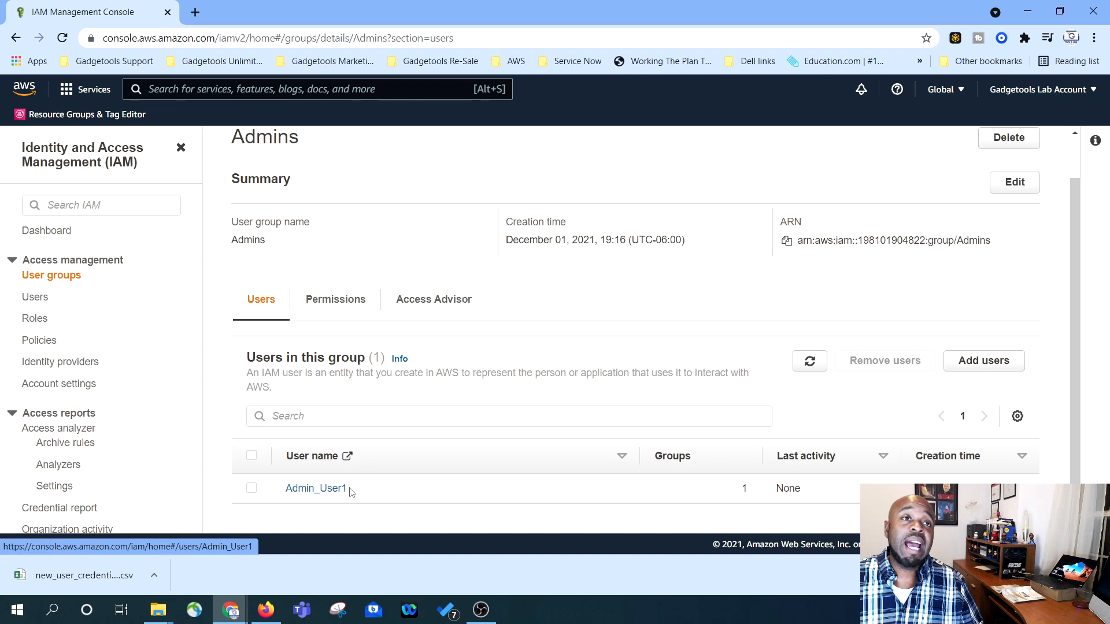
{"action": "left_click", "coordinate": [338, 305]}
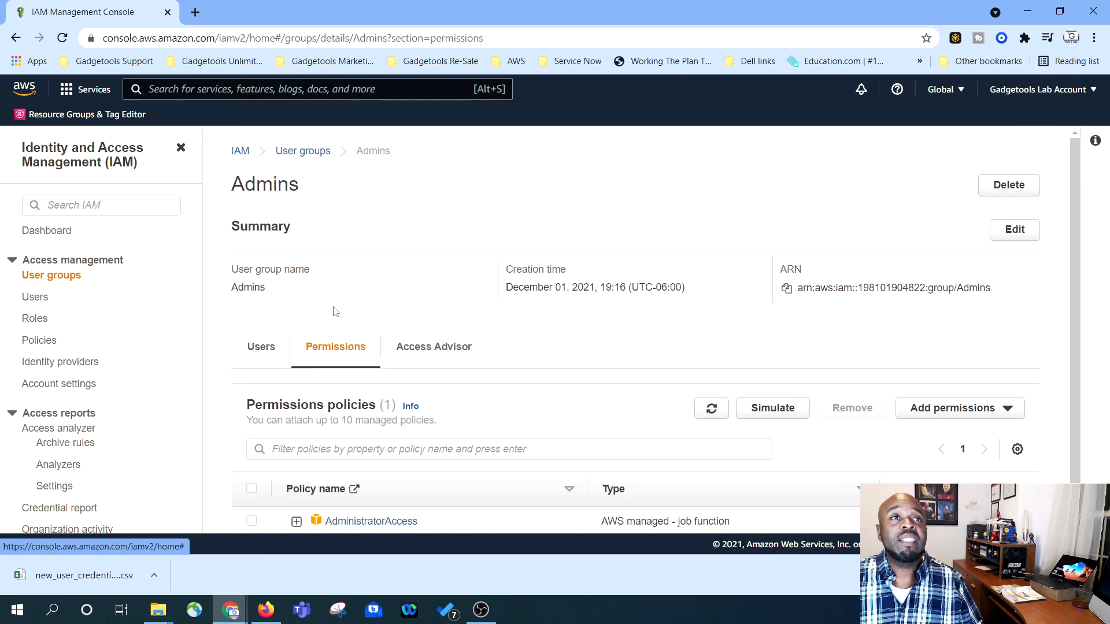
{"action": "scroll", "coordinate": [506, 332], "scroll_direction": "down", "scroll_amount": 1}
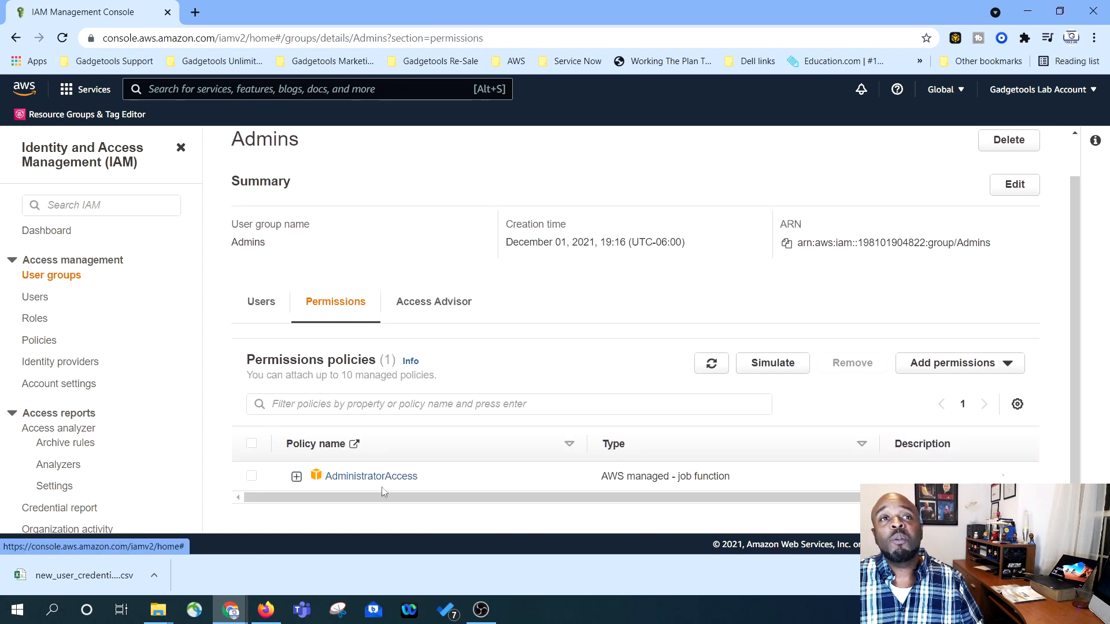
{"action": "left_click", "coordinate": [435, 303]}
{"action": "left_click", "coordinate": [261, 348]}
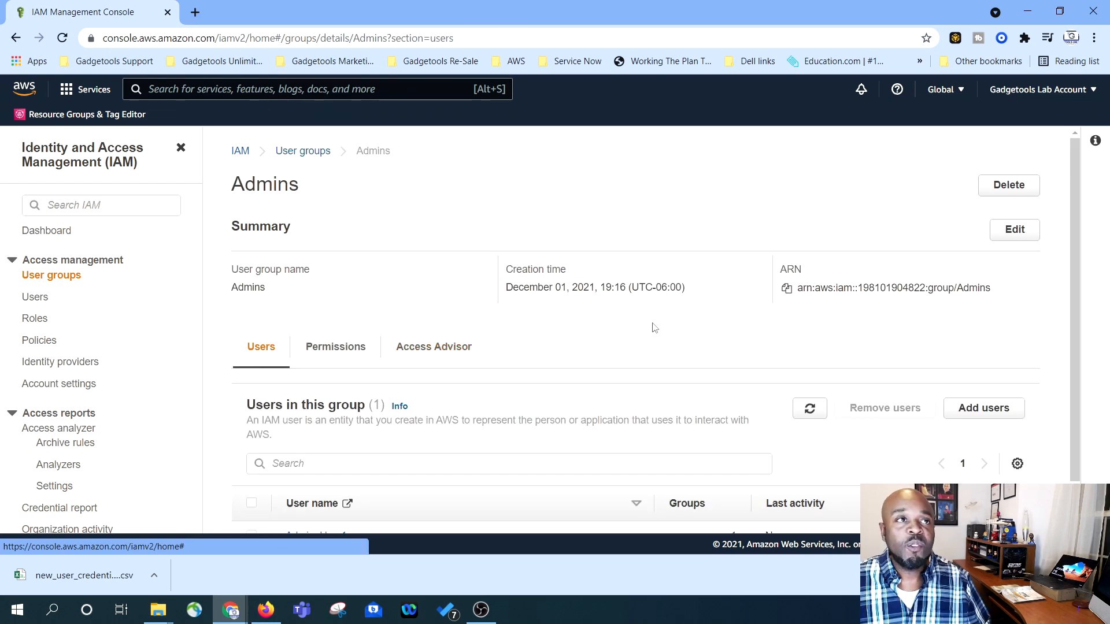
{"action": "left_click", "coordinate": [38, 300]}
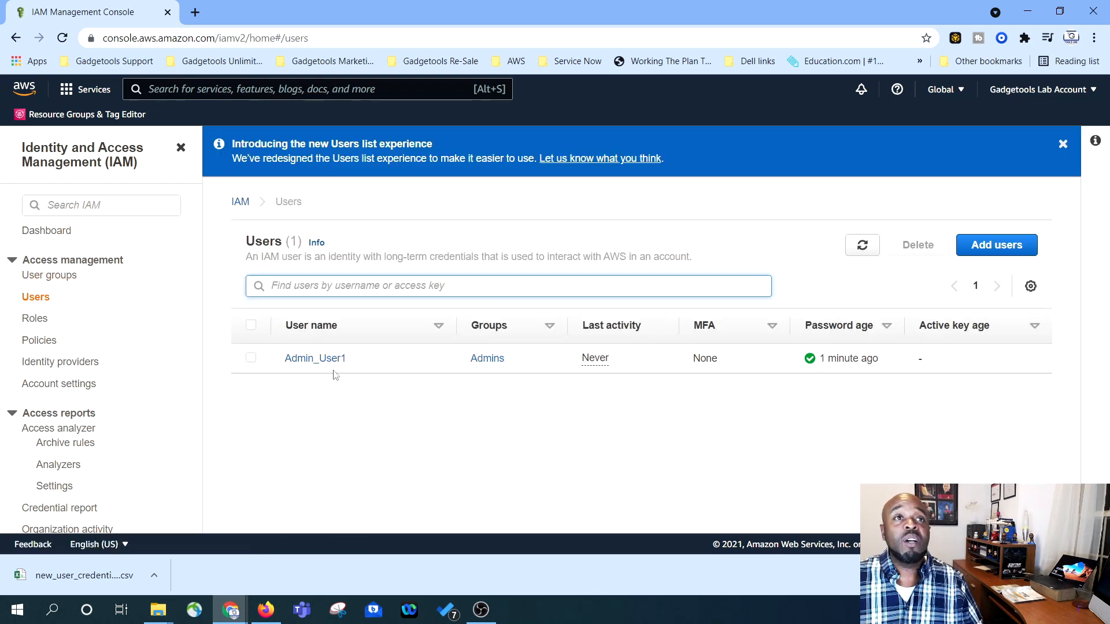
- Open Admin_User1 and check its groups, tags and security credentials
{"action": "left_click", "coordinate": [300, 364]}
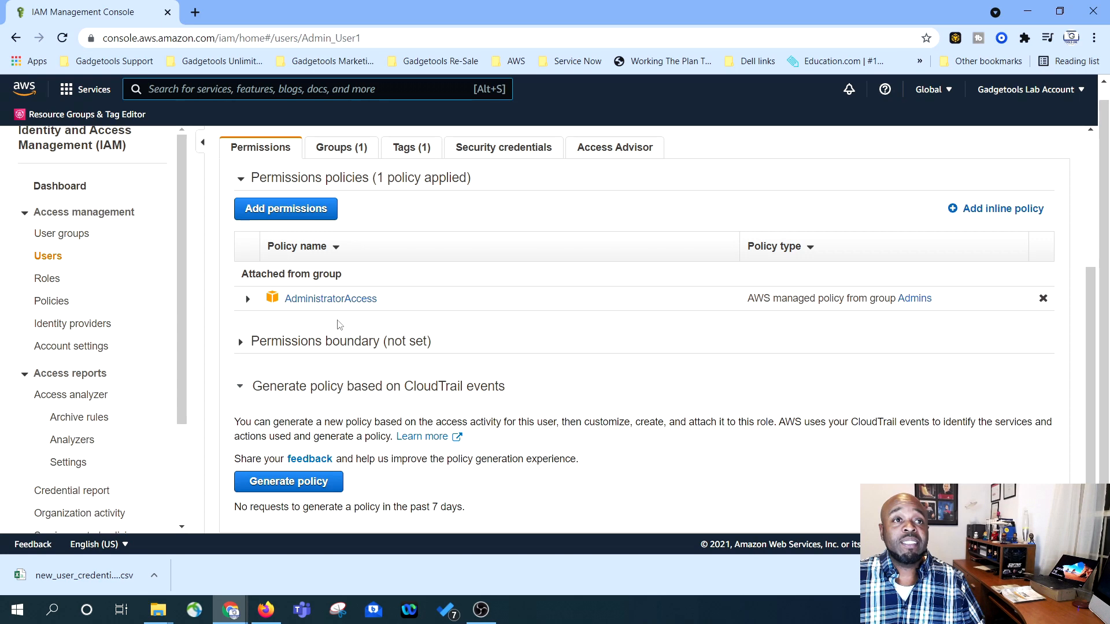
{"action": "scroll", "coordinate": [341, 324], "scroll_direction": "up", "scroll_amount": 4}
{"action": "left_click", "coordinate": [335, 365]}
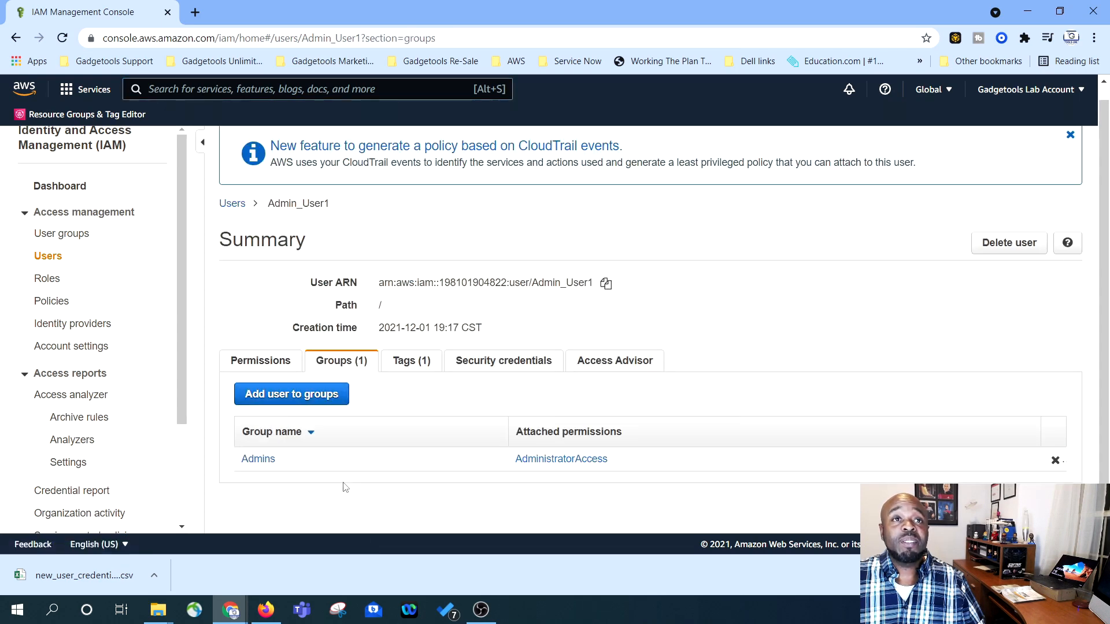
{"action": "left_click", "coordinate": [397, 365]}
{"action": "scroll", "coordinate": [381, 498], "scroll_direction": "down", "scroll_amount": 1}
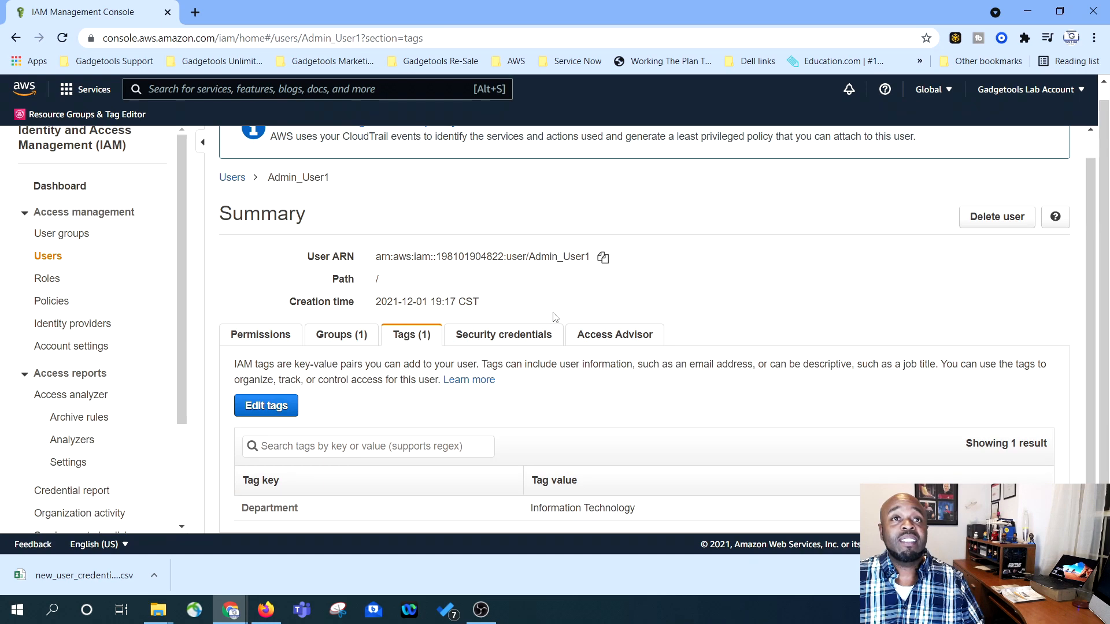
{"action": "left_click", "coordinate": [509, 335]}
{"action": "scroll", "coordinate": [434, 312], "scroll_direction": "down", "scroll_amount": 5}
{"action": "scroll", "coordinate": [435, 312], "scroll_direction": "up", "scroll_amount": 3}
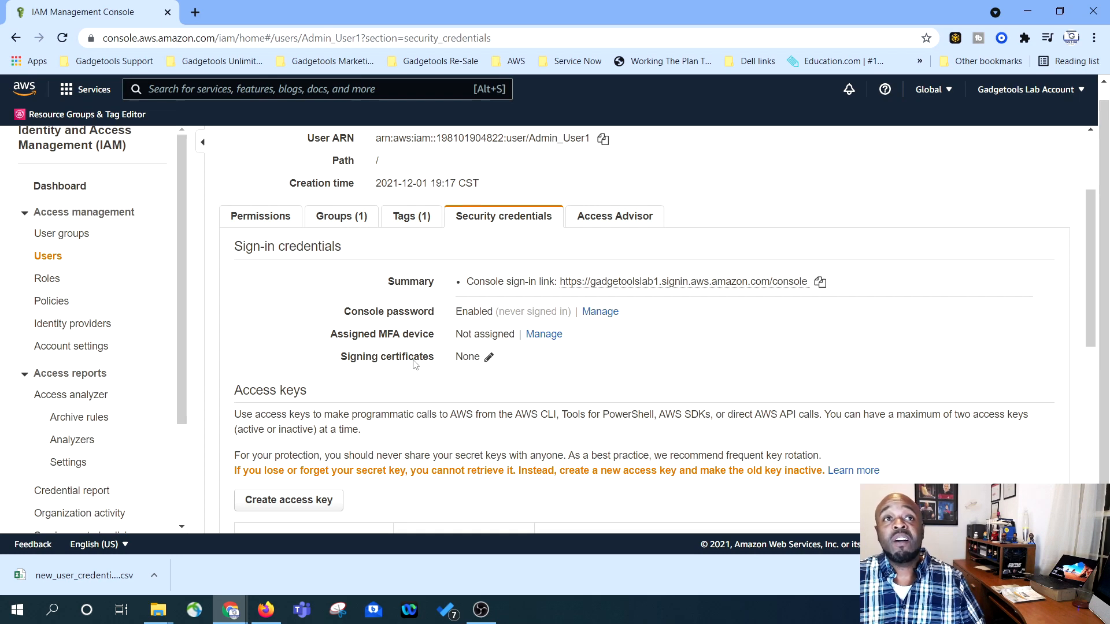
{"action": "scroll", "coordinate": [480, 355], "scroll_direction": "up", "scroll_amount": 2}
- Check Admin_User1's Access Advisor and permissions, then go to the IAM dashboard
{"action": "left_click", "coordinate": [616, 367]}
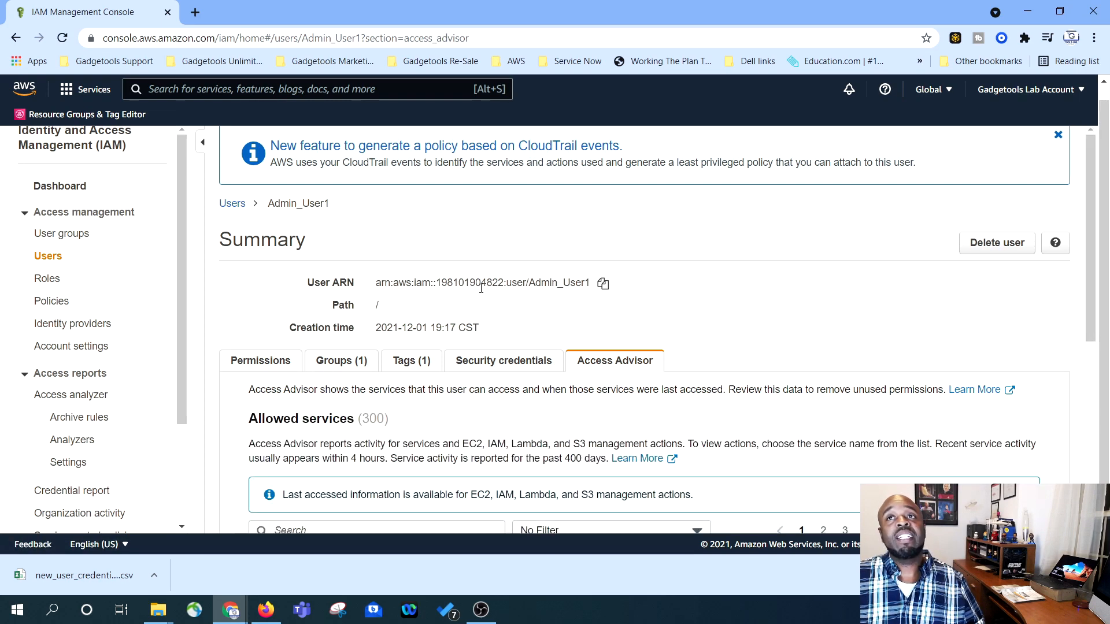
{"action": "left_click", "coordinate": [234, 363]}
{"action": "scroll", "coordinate": [253, 361], "scroll_direction": "down", "scroll_amount": 3}
{"action": "scroll", "coordinate": [431, 352], "scroll_direction": "up", "scroll_amount": 3}
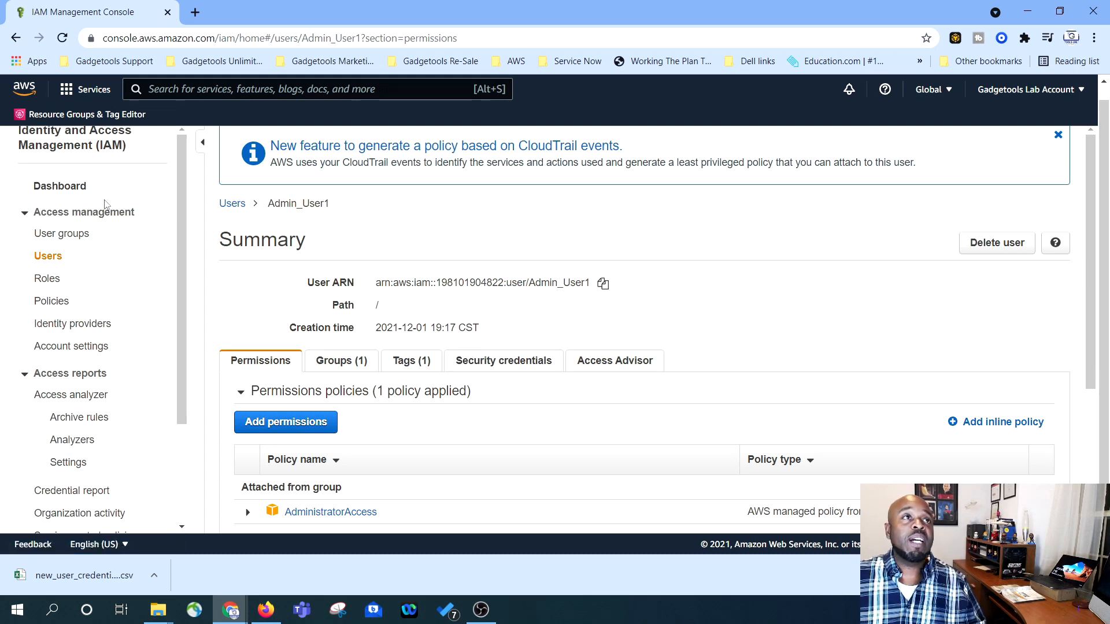
{"action": "left_click", "coordinate": [60, 186]}
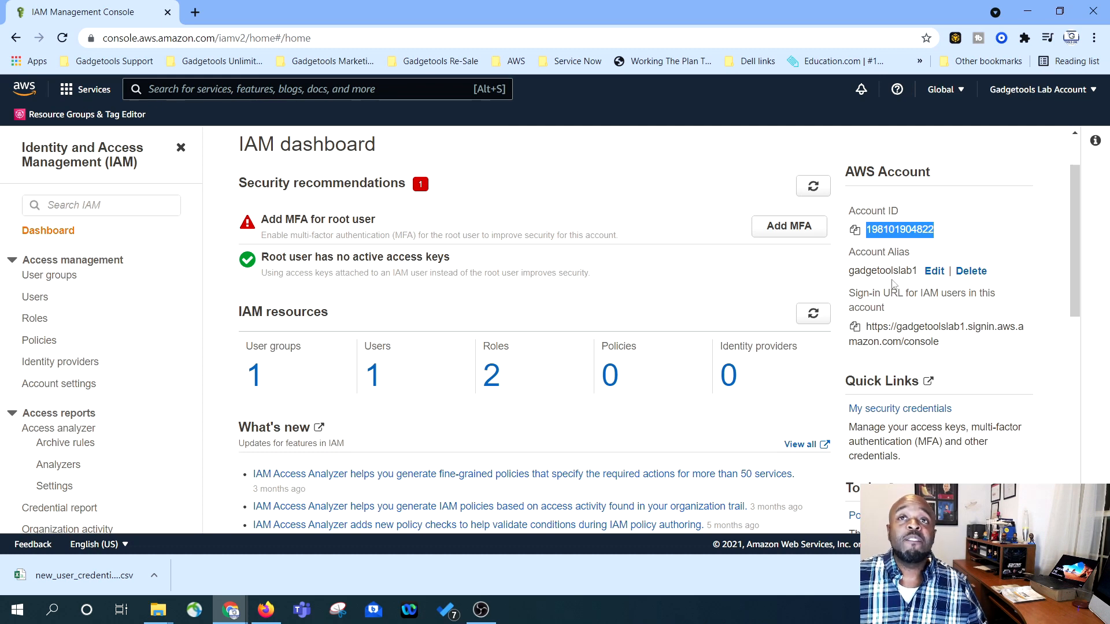
- Review the account alias in its editor and save it unchanged
{"action": "left_click", "coordinate": [933, 272]}
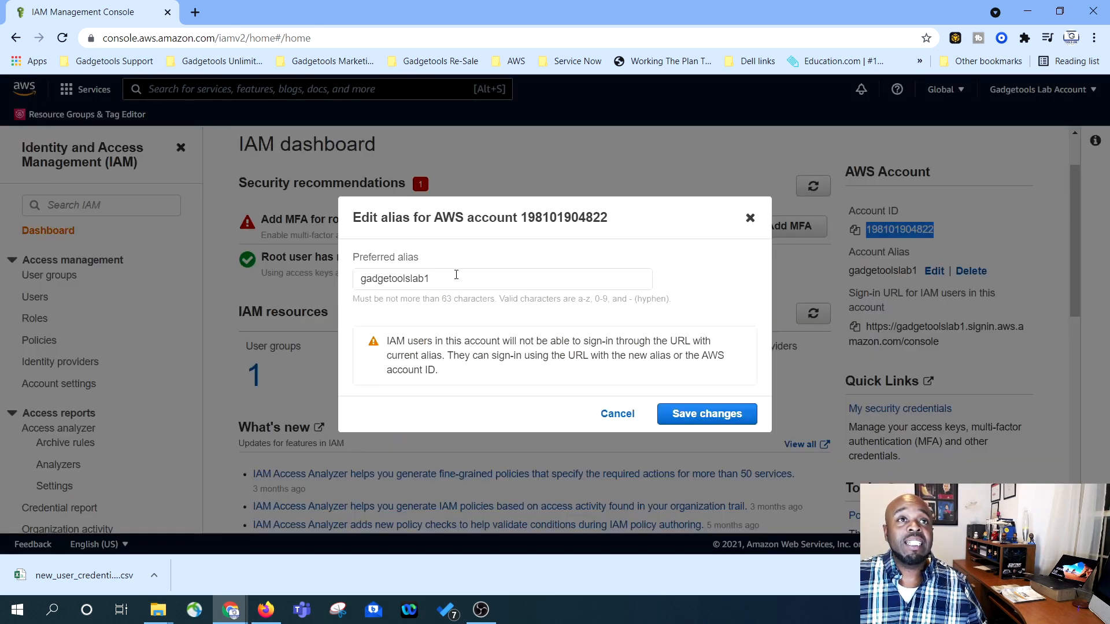
{"action": "left_click_drag", "start_coordinate": [454, 282], "coordinate": [357, 285]}
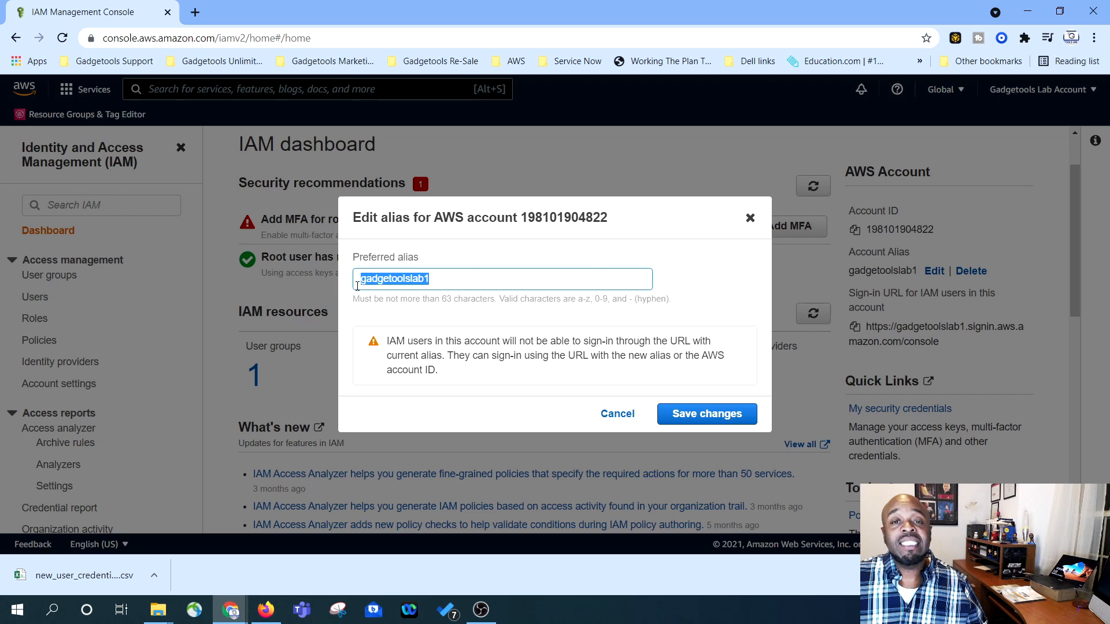
{"action": "left_click", "coordinate": [454, 284]}
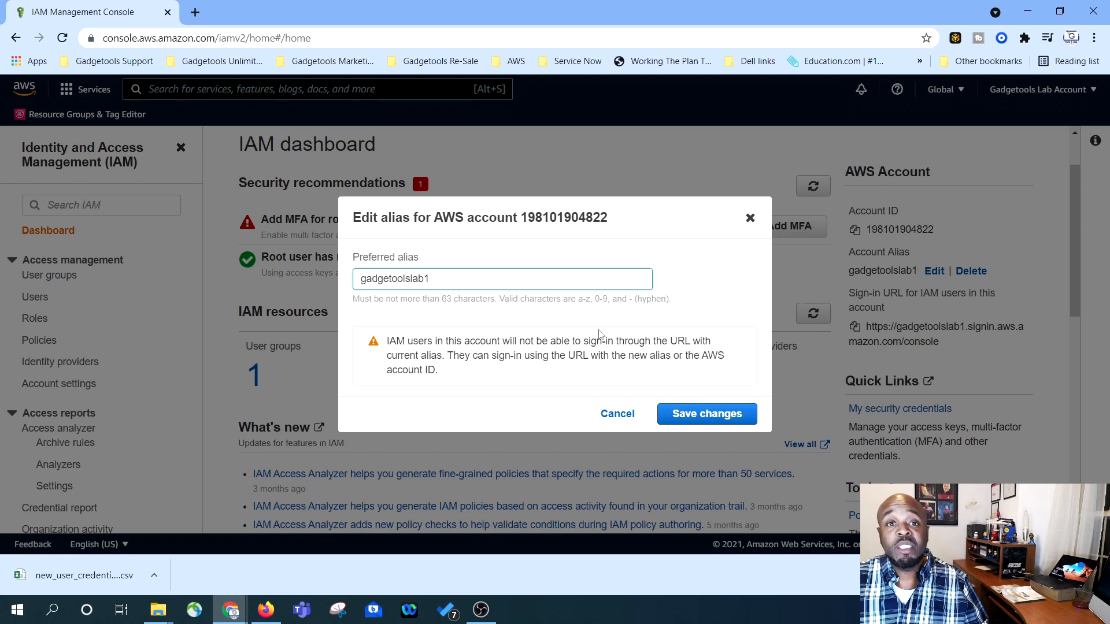
{"action": "left_click", "coordinate": [715, 416]}
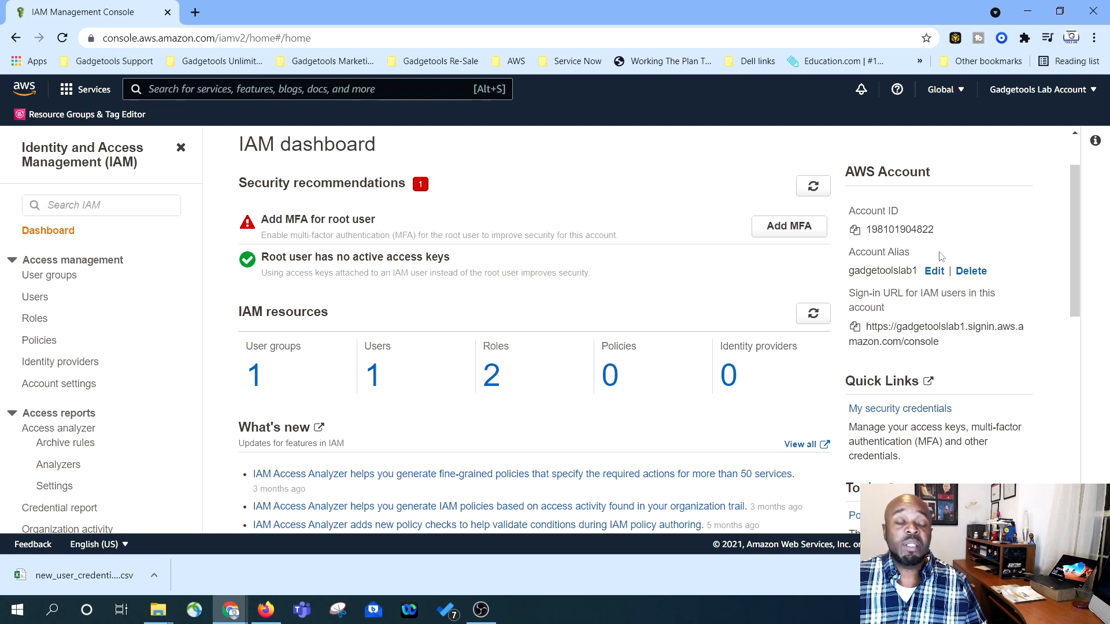
- Copy the IAM users' sign-in URL for the gadgetoolslab1 alias
{"action": "left_click_drag", "start_coordinate": [964, 350], "coordinate": [867, 322]}
{"action": "double_click", "coordinate": [873, 270]}
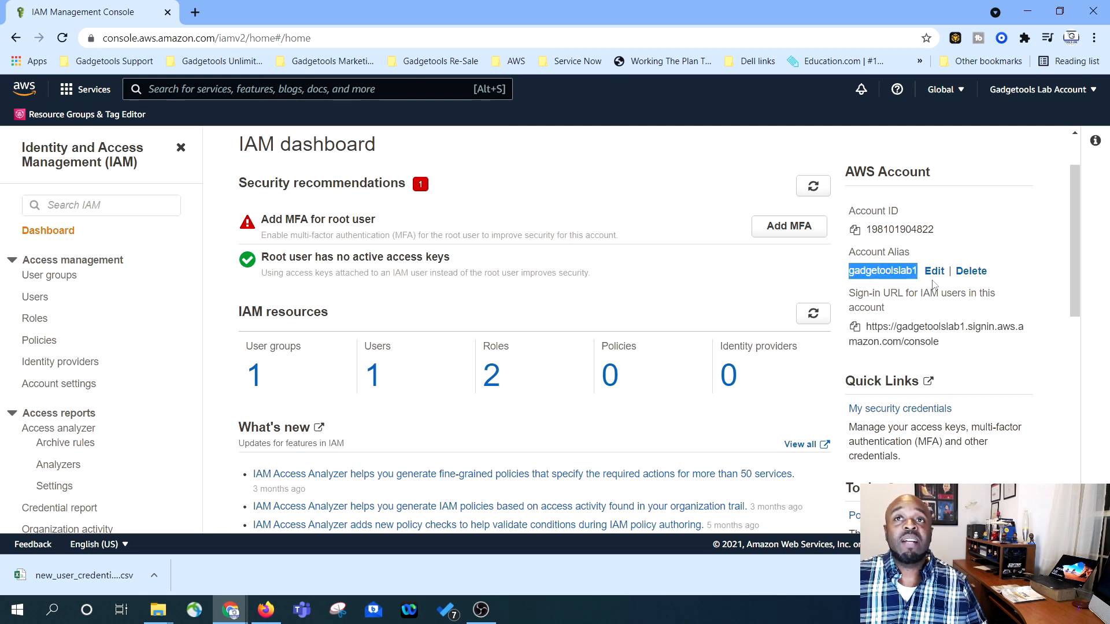
{"action": "left_click", "coordinate": [957, 351]}
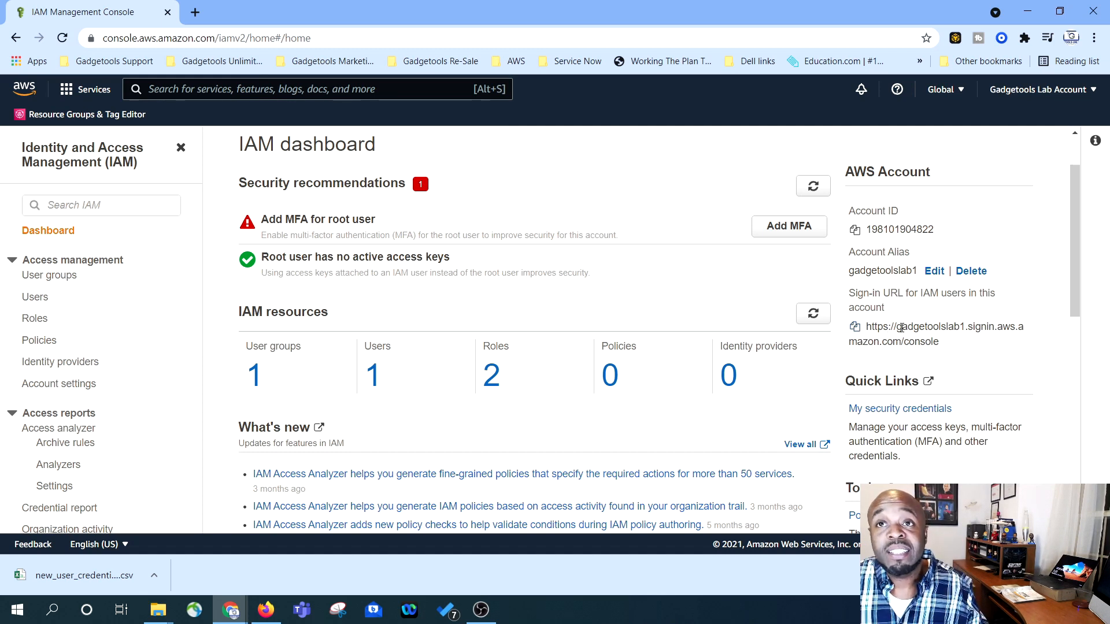
{"action": "left_click_drag", "start_coordinate": [899, 327], "coordinate": [932, 341]}
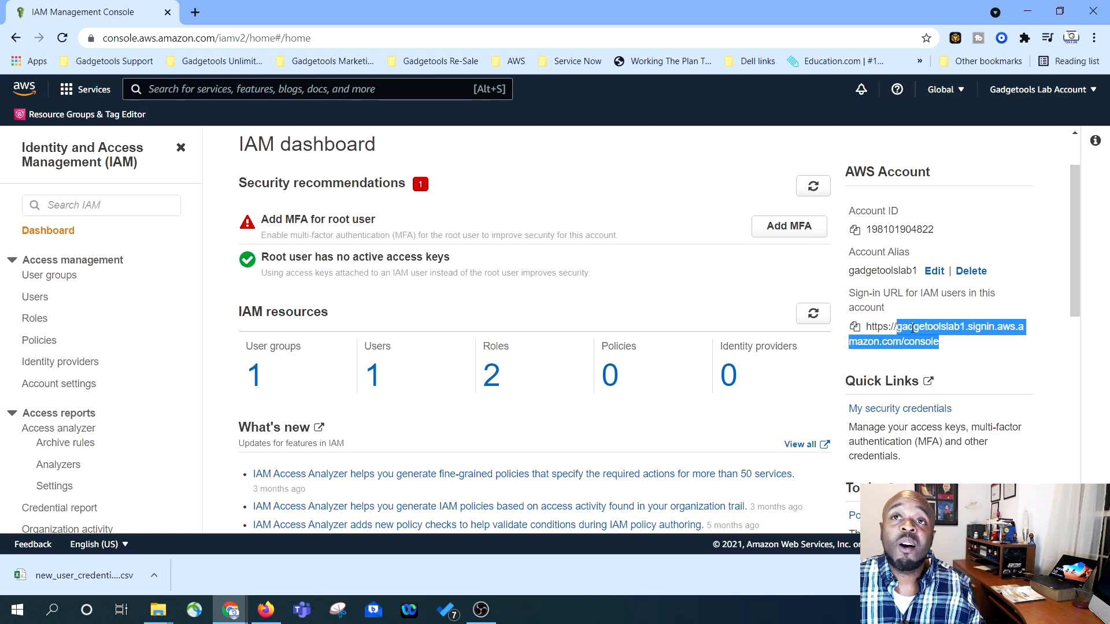
{"action": "left_click", "coordinate": [854, 327]}
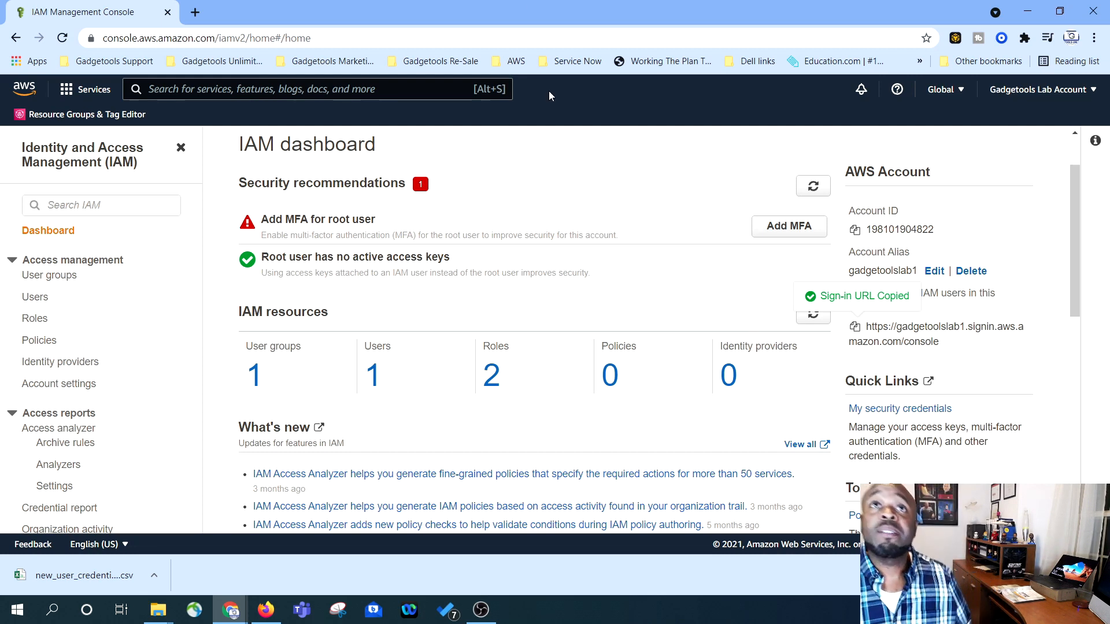
{"action": "left_click", "coordinate": [1094, 38]}
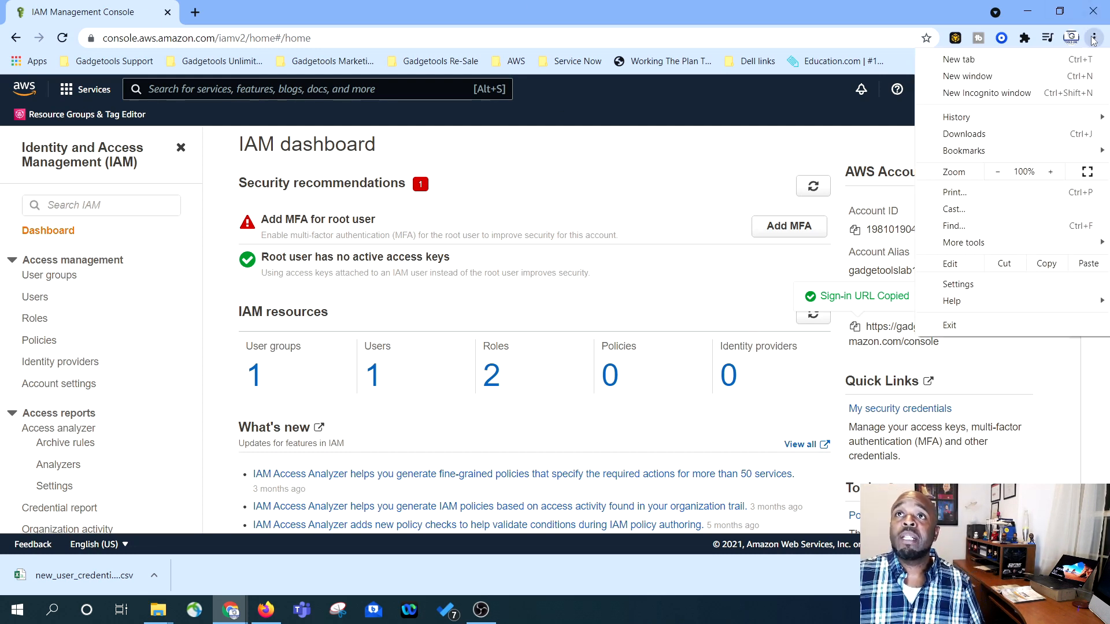
{"action": "left_click", "coordinate": [954, 94]}
{"action": "right_click", "coordinate": [251, 37]}
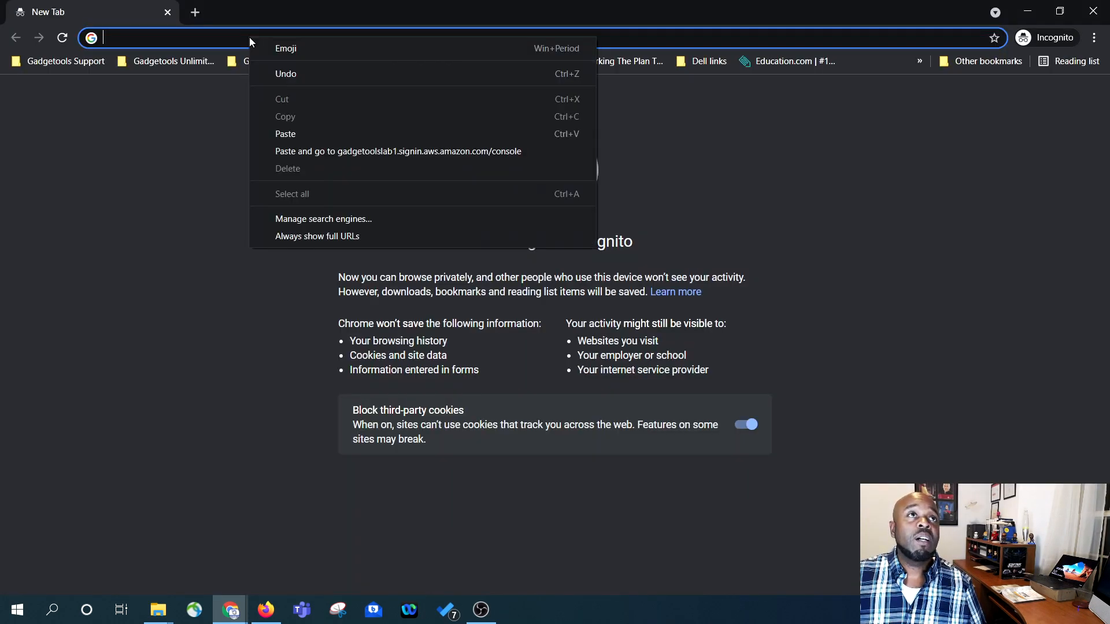
{"action": "left_click", "coordinate": [280, 135]}
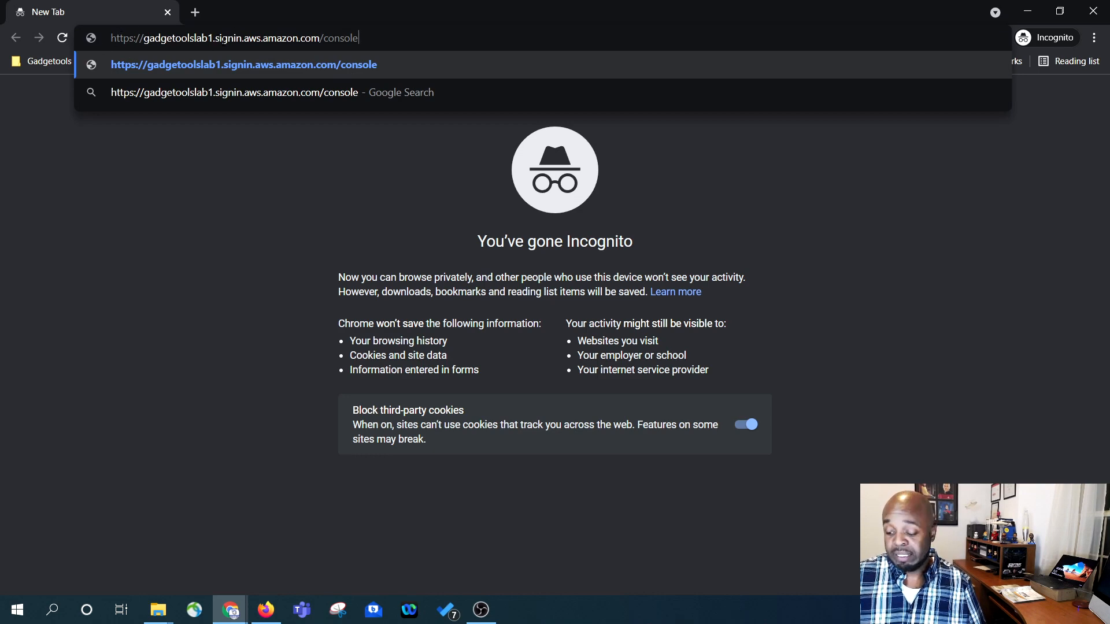
{"action": "key", "text": "Return"}
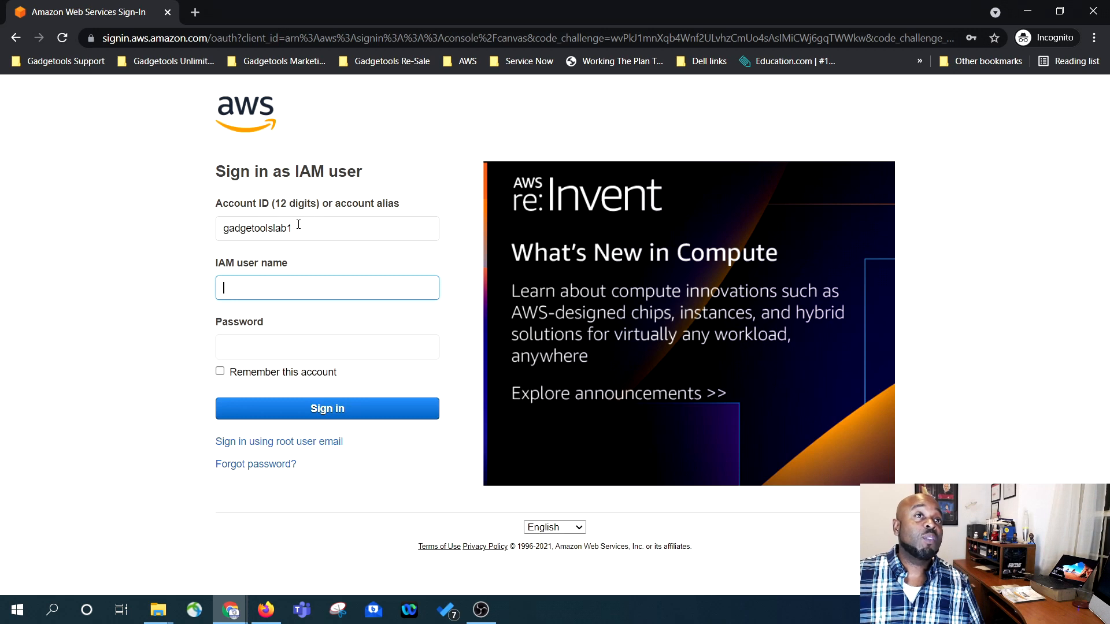
- Sign in as IAM user Admin_User1, entering the user name and pasting the password
{"action": "mouse_move", "coordinate": [293, 230]}
{"action": "left_mouse_down"}
{"action": "mouse_move", "coordinate": [232, 233]}
{"action": "mouse_move", "coordinate": [299, 229]}
{"action": "left_mouse_up"}
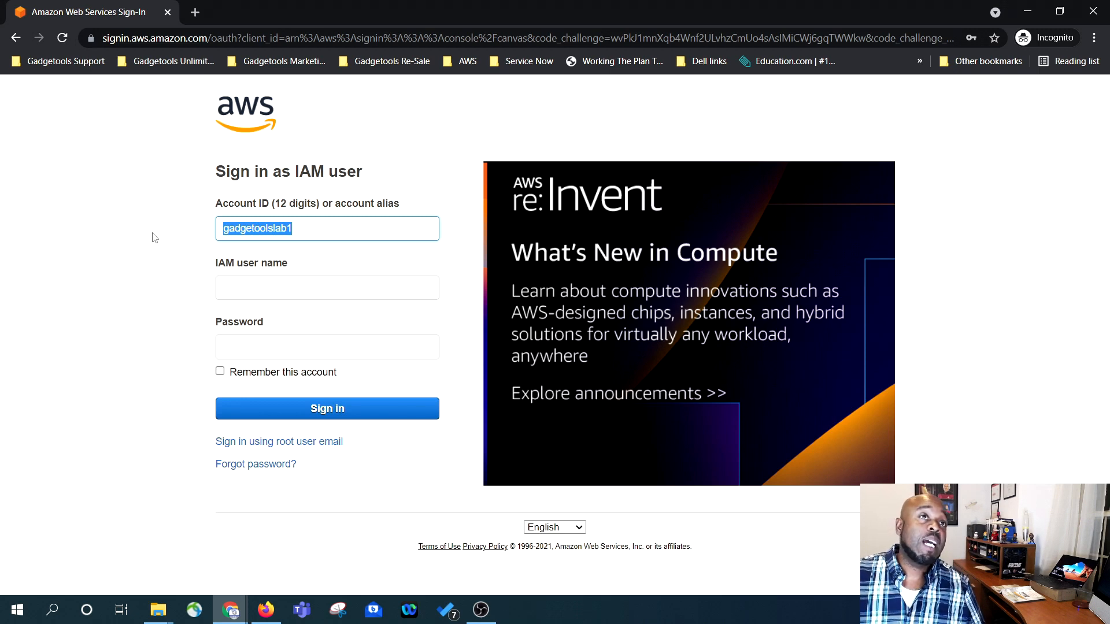
{"action": "left_click", "coordinate": [275, 289]}
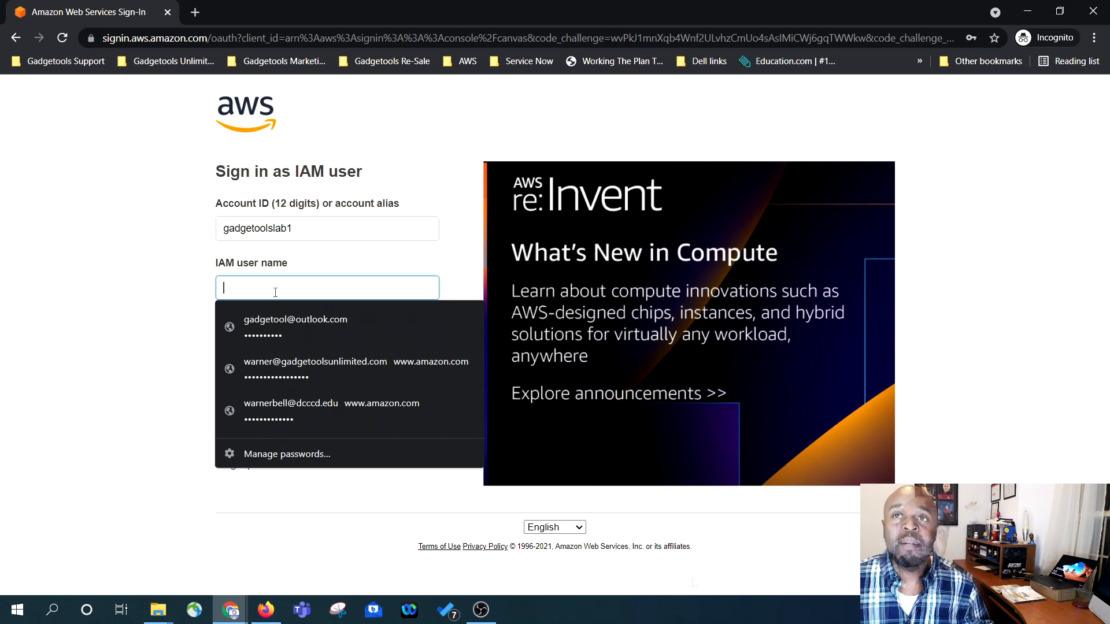
{"action": "left_click", "coordinate": [202, 285]}
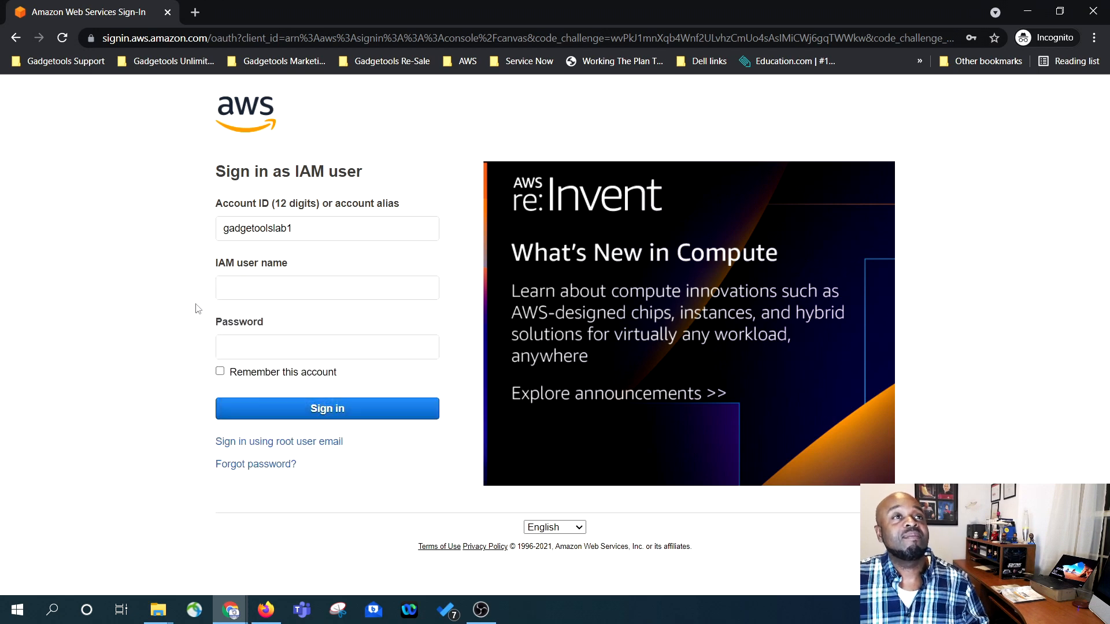
{"action": "left_click", "coordinate": [236, 293]}
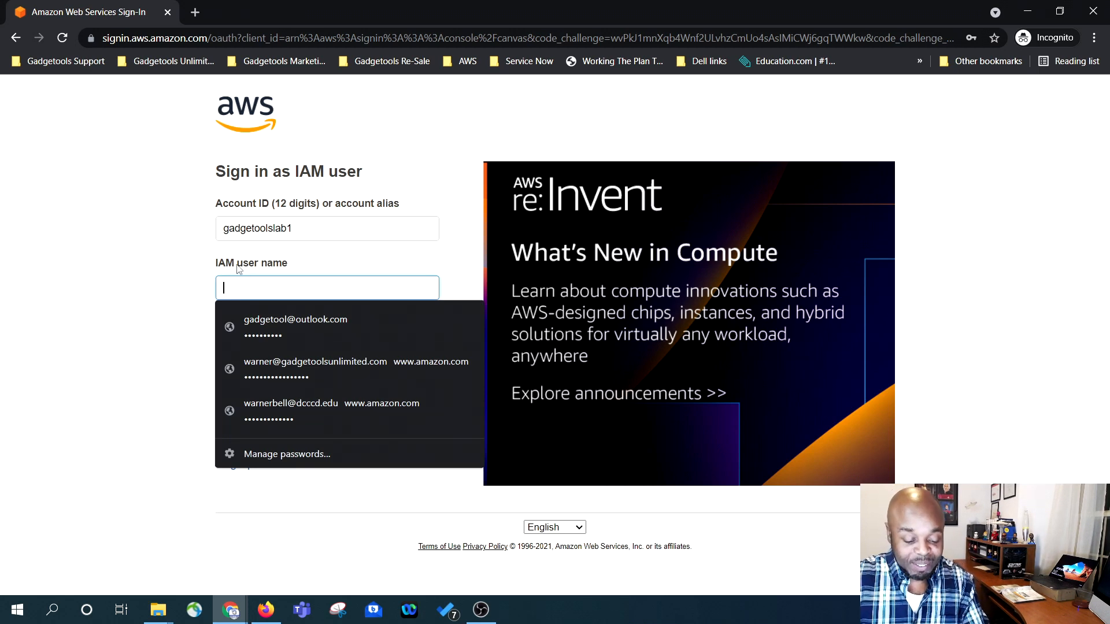
{"action": "type", "text": "Admin_User1"}
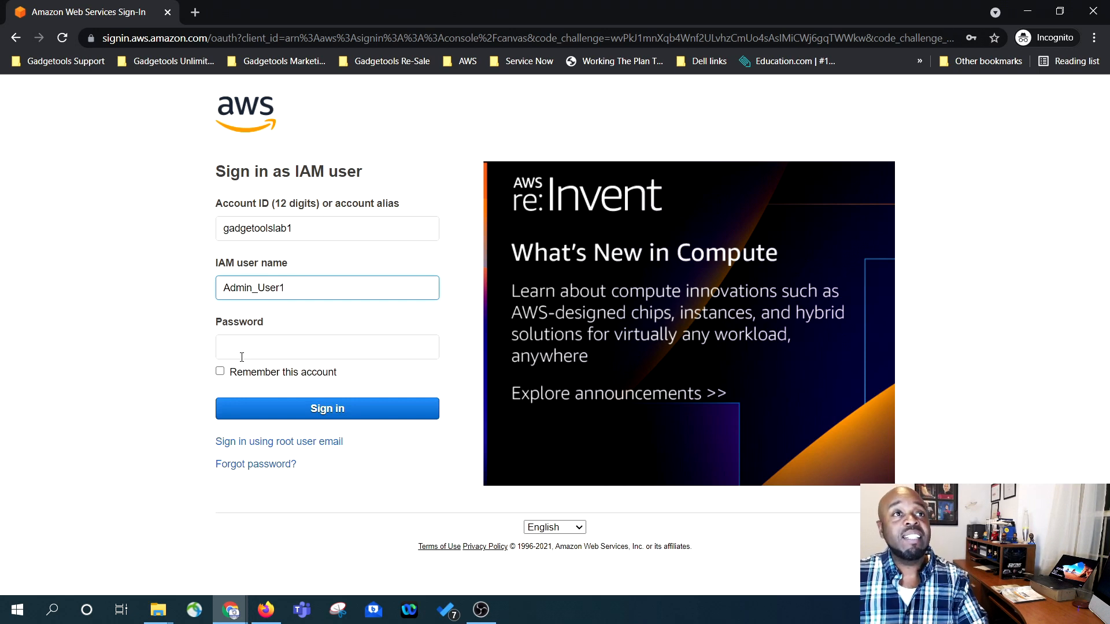
{"action": "left_click", "coordinate": [273, 340]}
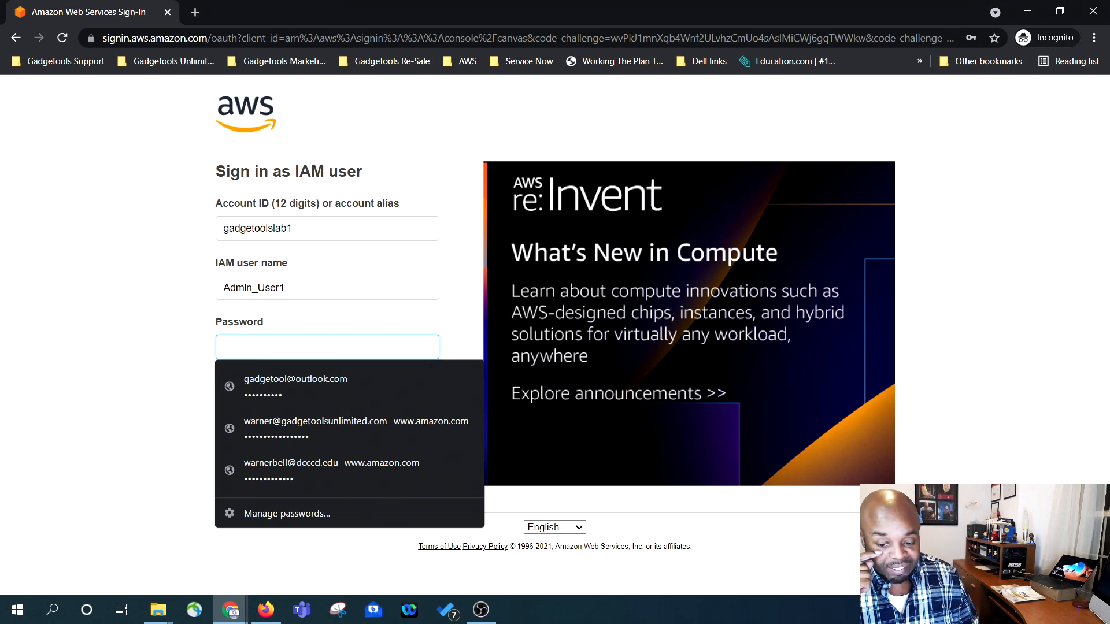
{"action": "key", "text": "ctrl+v"}
{"action": "left_click", "coordinate": [321, 413]}
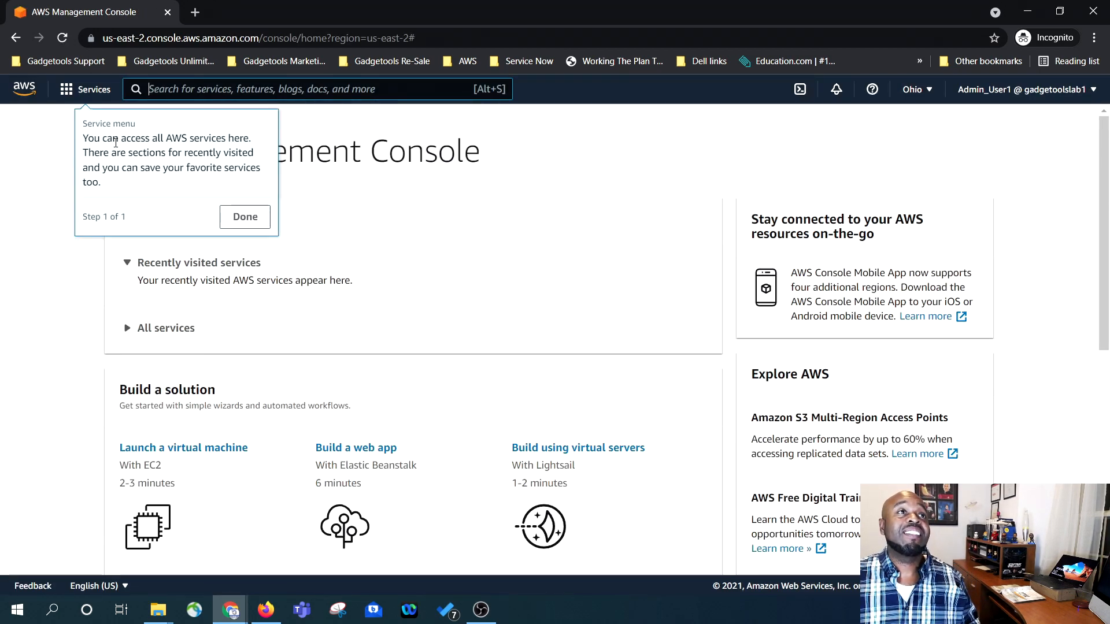
- Dismiss the tour tip and browse Services to the Security, Identity, & Compliance category
{"action": "left_click", "coordinate": [232, 219]}
{"action": "scroll", "coordinate": [226, 279], "scroll_direction": "down", "scroll_amount": 1}
{"action": "scroll", "coordinate": [208, 280], "scroll_direction": "up", "scroll_amount": 1}
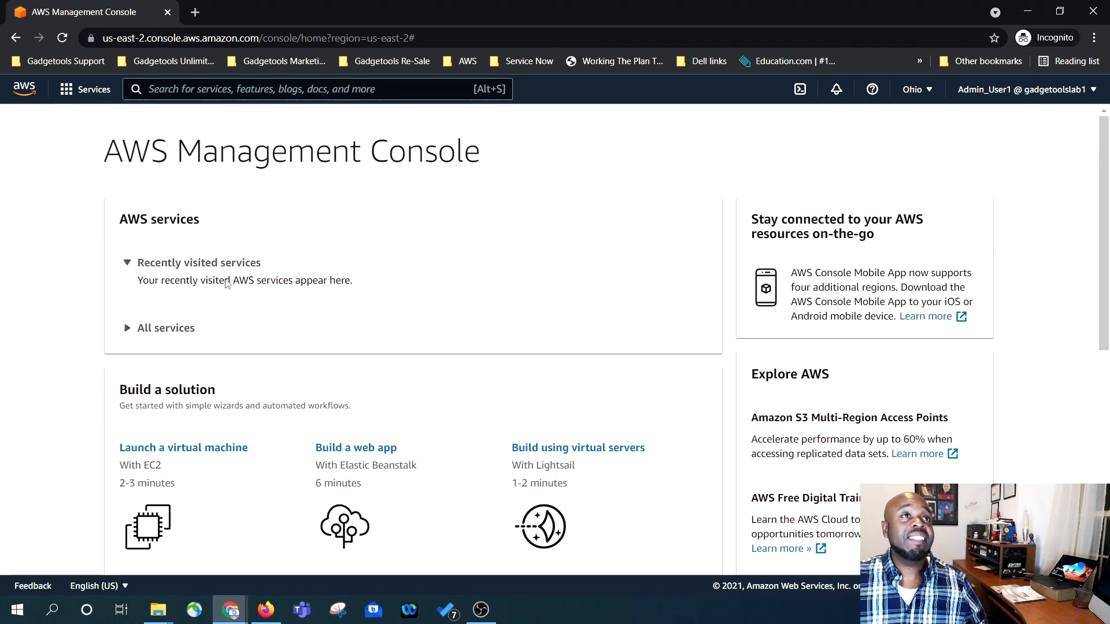
{"action": "left_click", "coordinate": [104, 95]}
{"action": "scroll", "coordinate": [169, 300], "scroll_direction": "down", "scroll_amount": 5}
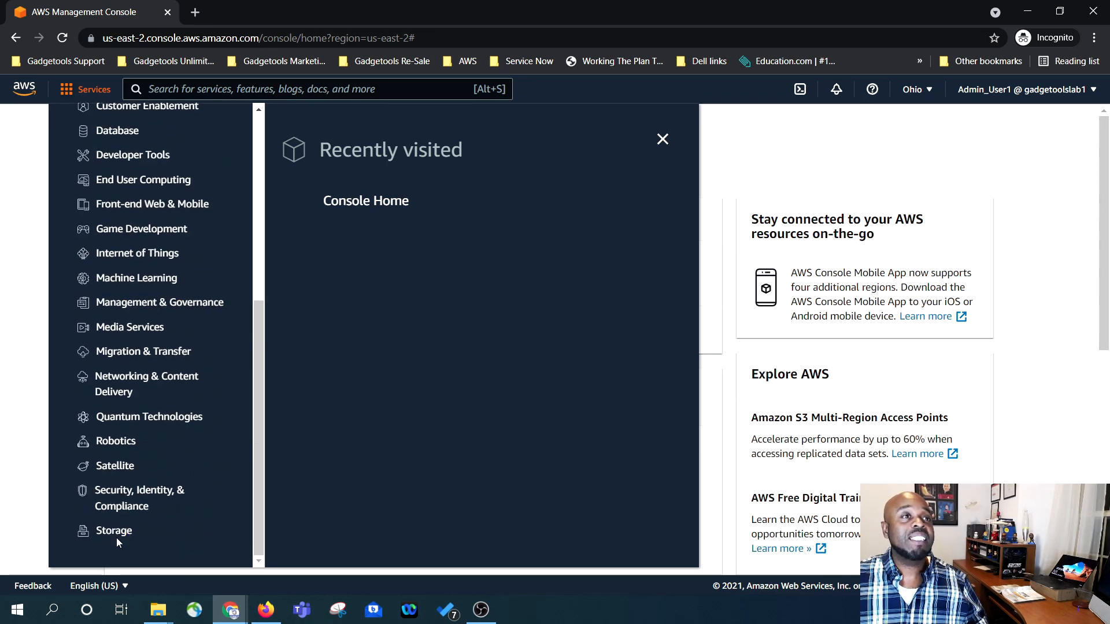
{"action": "scroll", "coordinate": [133, 487], "scroll_direction": "up", "scroll_amount": 2}
{"action": "scroll", "coordinate": [134, 453], "scroll_direction": "down", "scroll_amount": 2}
{"action": "scroll", "coordinate": [134, 453], "scroll_direction": "up", "scroll_amount": 2}
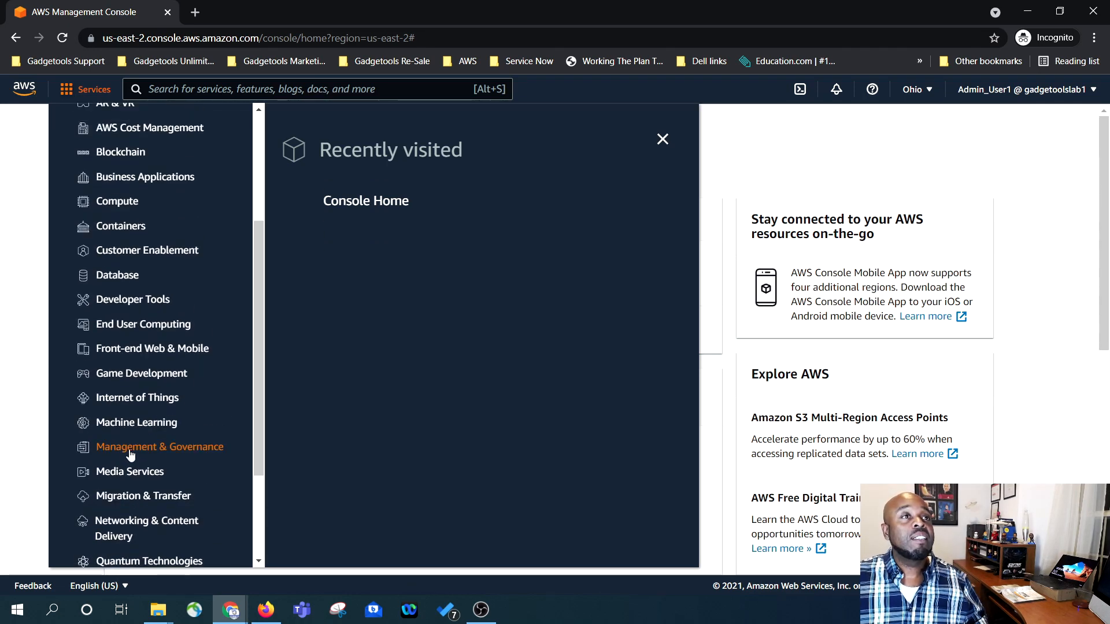
{"action": "scroll", "coordinate": [131, 434], "scroll_direction": "down", "scroll_amount": 2}
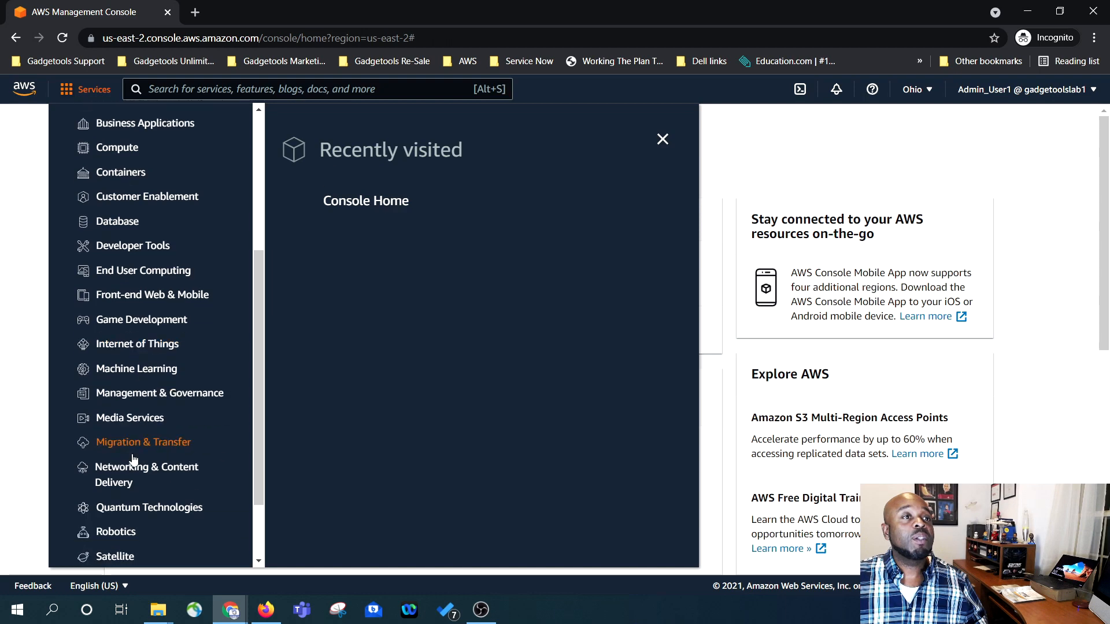
{"action": "left_click", "coordinate": [136, 497]}
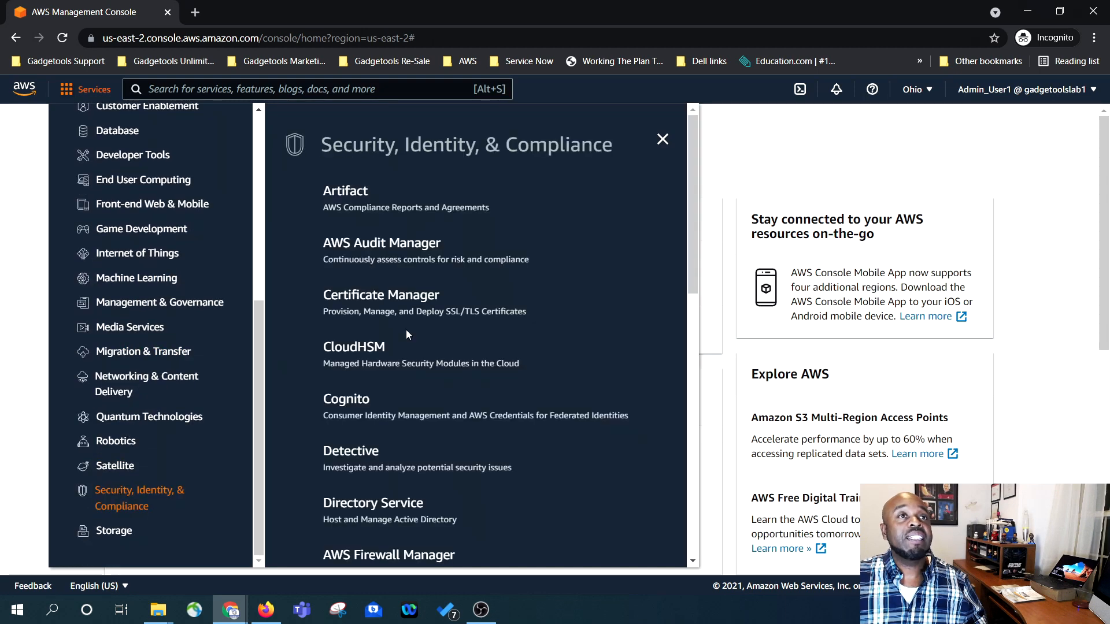
- Open IAM, go to the Users list, and start adding a new user
{"action": "scroll", "coordinate": [406, 330], "scroll_direction": "down", "scroll_amount": 5}
{"action": "left_click", "coordinate": [345, 373]}
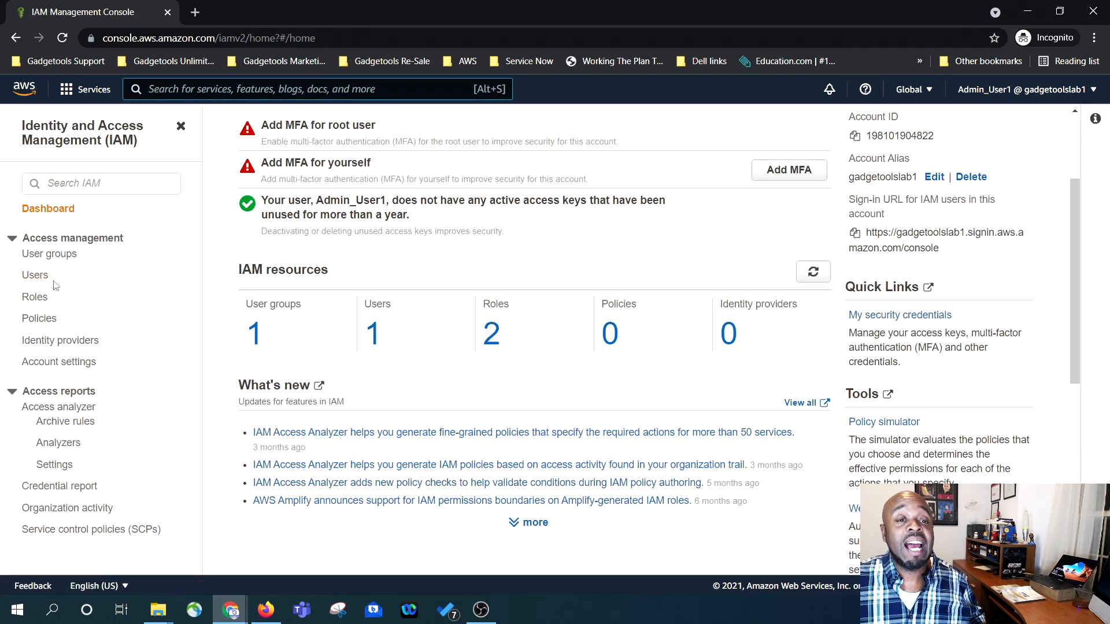
{"action": "left_click", "coordinate": [41, 275]}
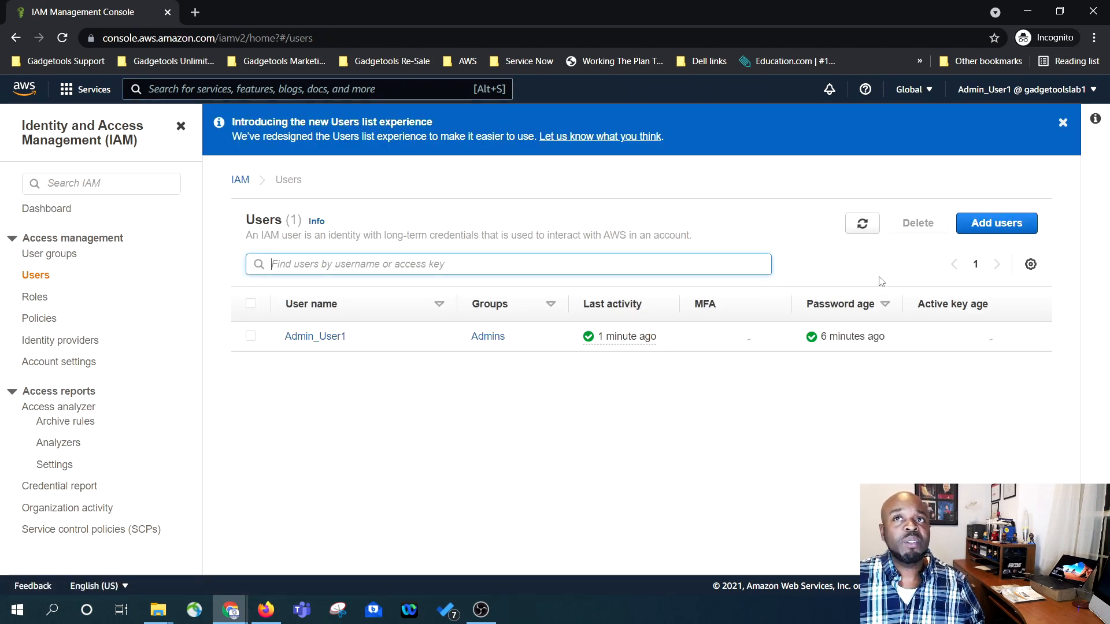
{"action": "left_click", "coordinate": [997, 225]}
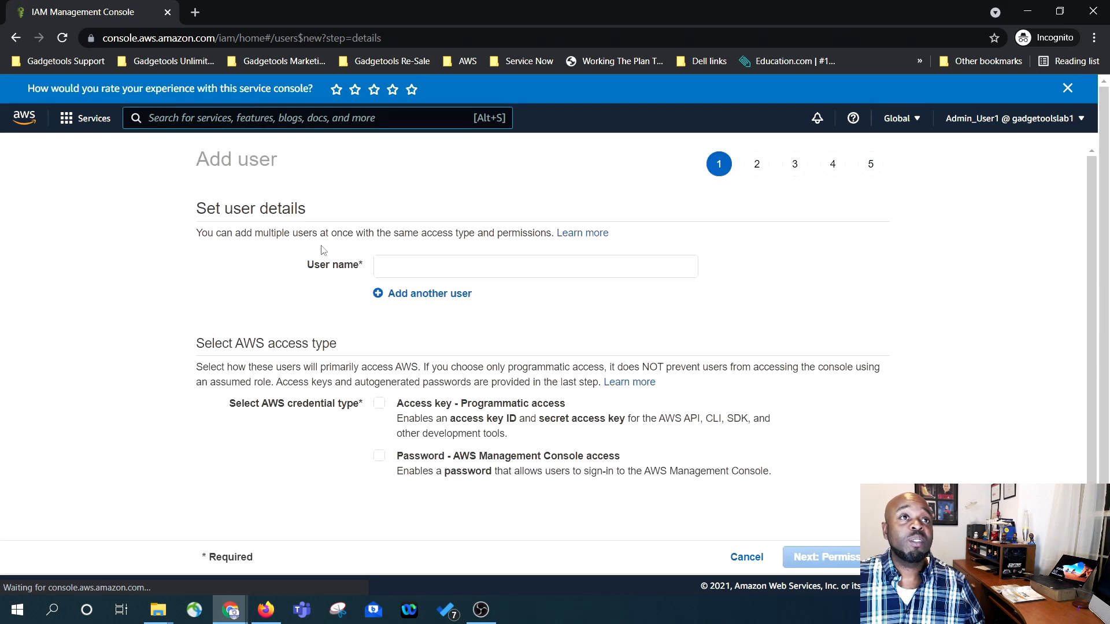
- Name the user peon_user1 with console password access and an autogenerated password
{"action": "left_click", "coordinate": [431, 268]}
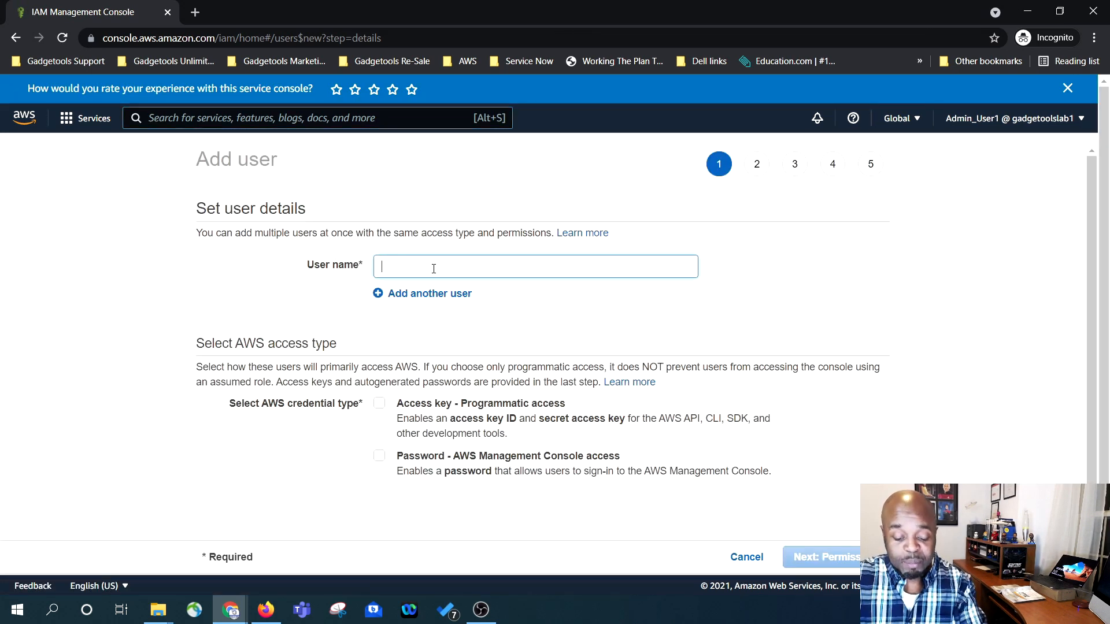
{"action": "type", "text": "peon_user1"}
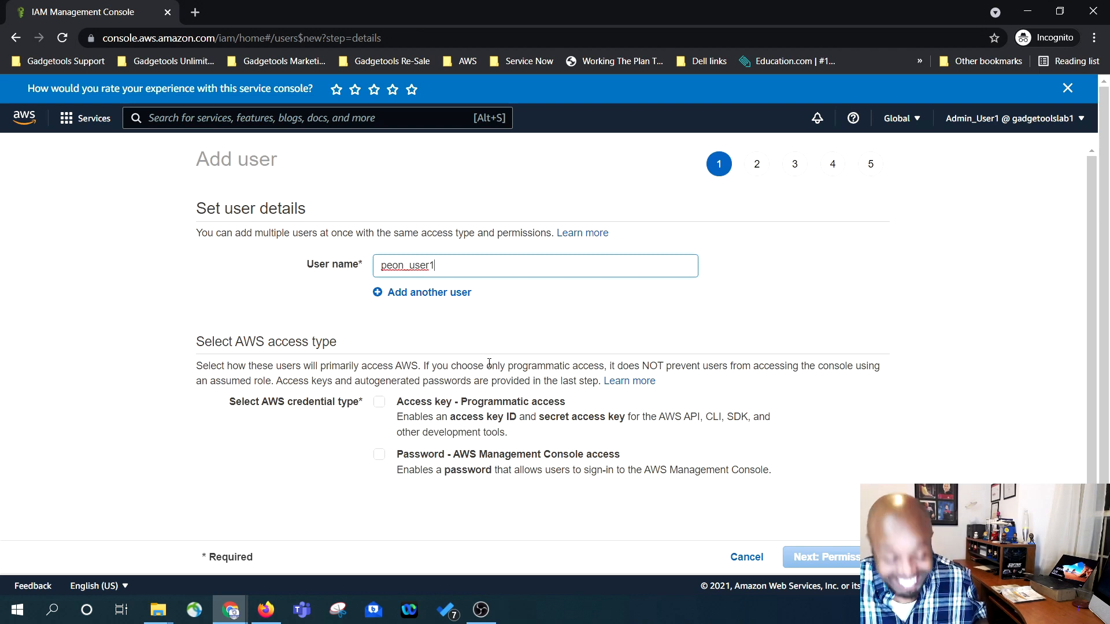
{"action": "left_click", "coordinate": [379, 455]}
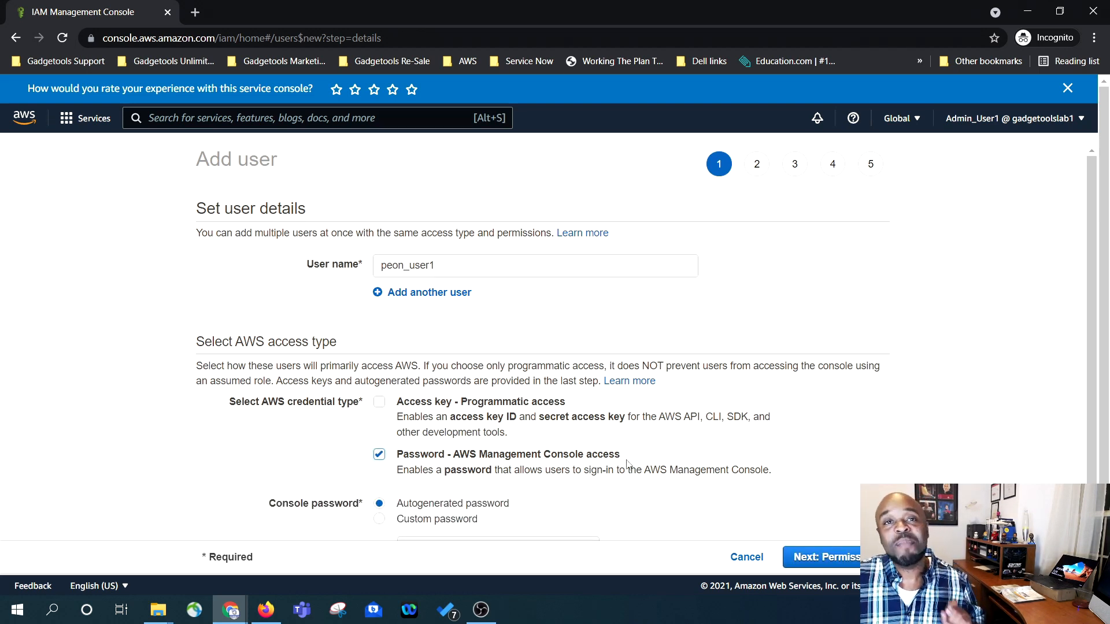
{"action": "scroll", "coordinate": [601, 463], "scroll_direction": "down", "scroll_amount": 2}
{"action": "left_click", "coordinate": [400, 411]}
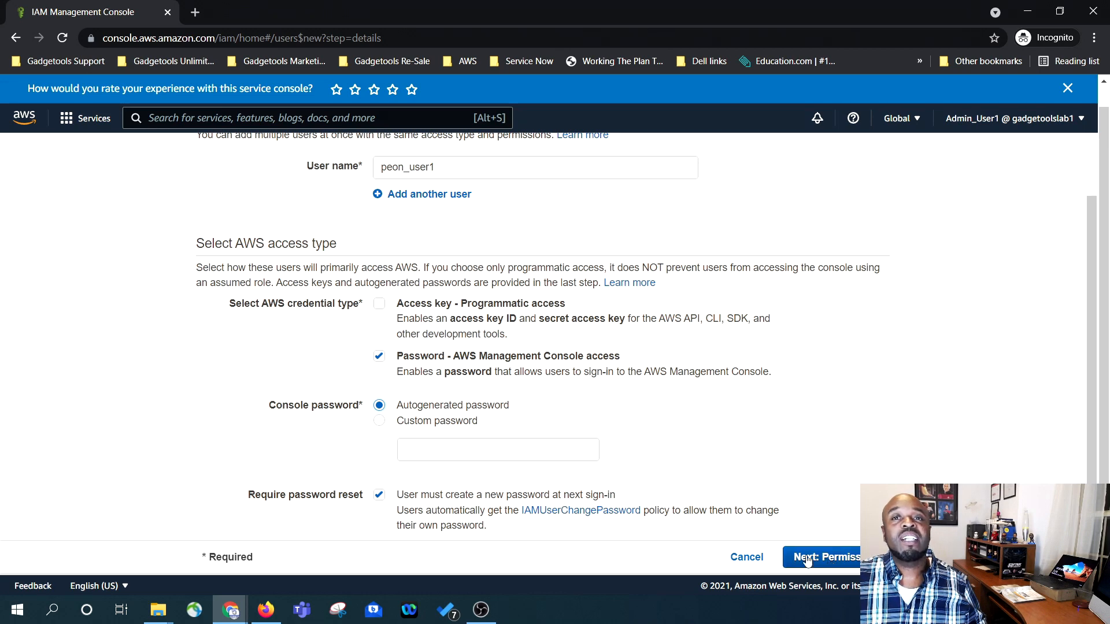
{"action": "left_click", "coordinate": [828, 560]}
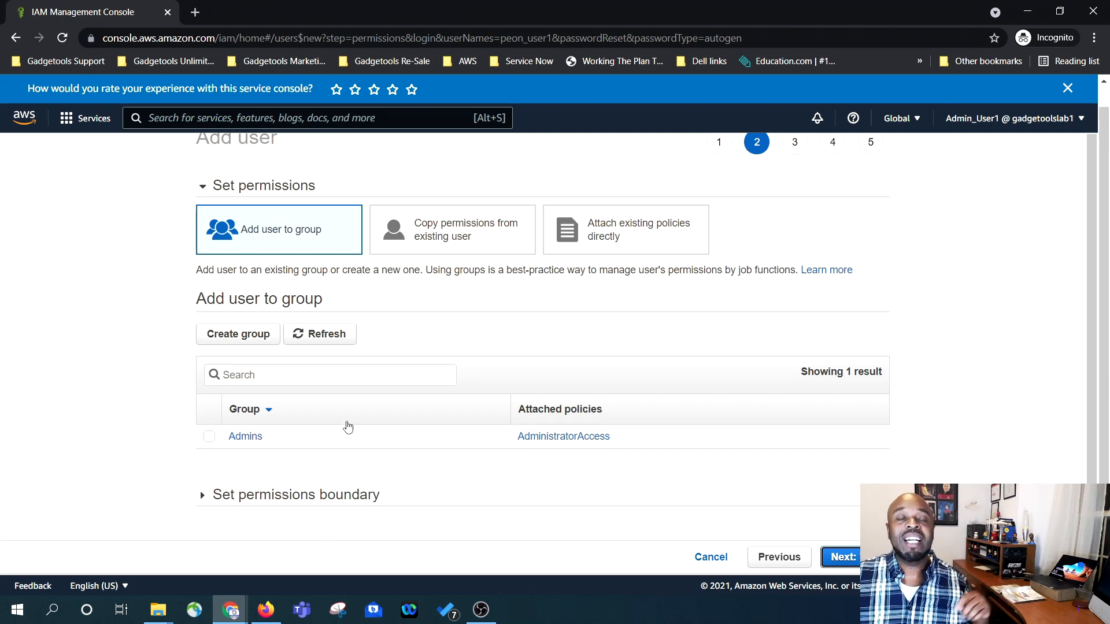
- Create group acct_management with AWSAccountManagementFullAccess and add peon_user1 to it
{"action": "left_click", "coordinate": [233, 347]}
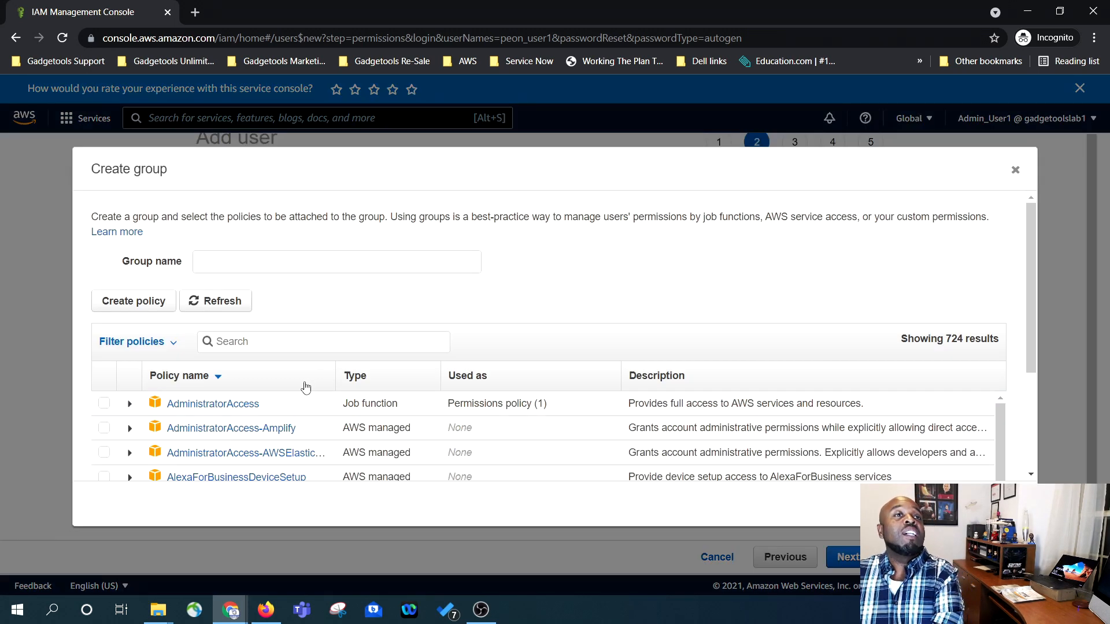
{"action": "scroll", "coordinate": [269, 448], "scroll_direction": "down", "scroll_amount": 3}
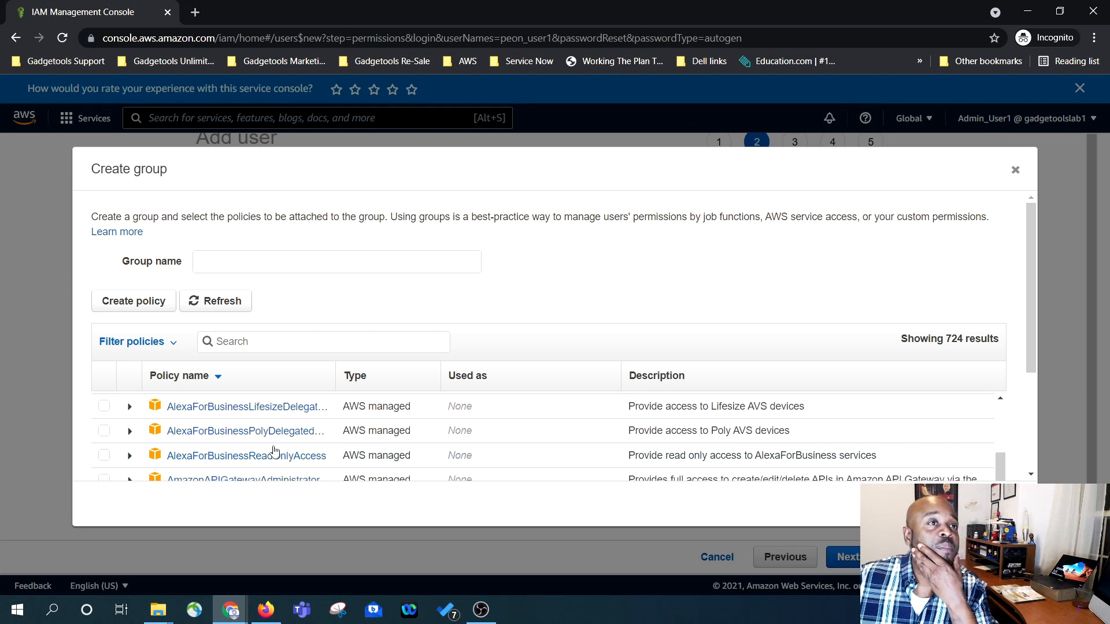
{"action": "type", "text": "account"}
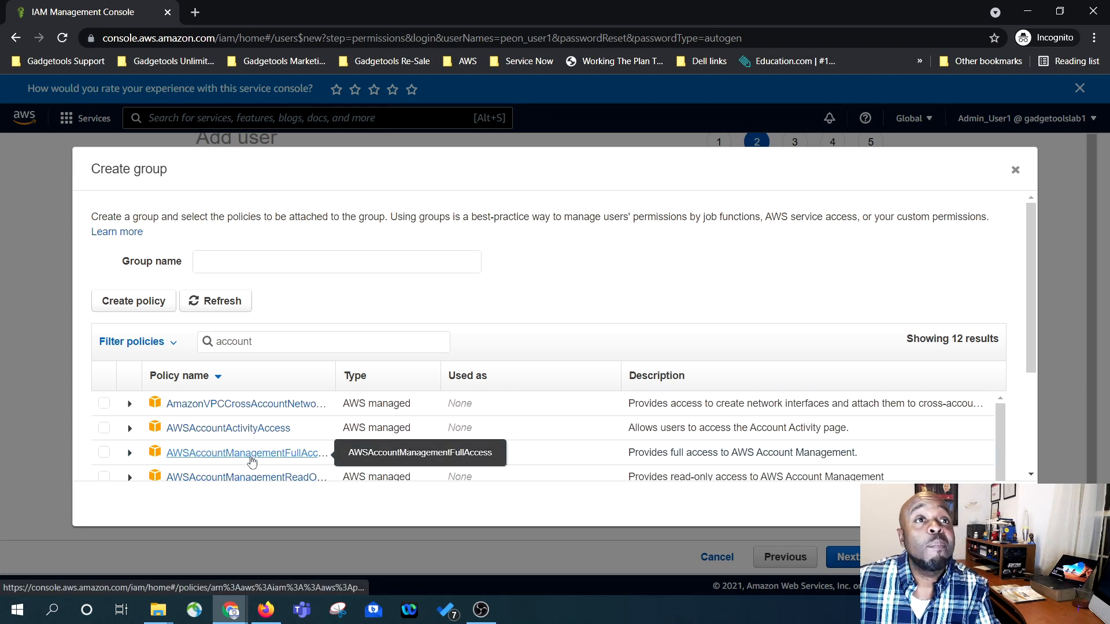
{"action": "left_click", "coordinate": [104, 452]}
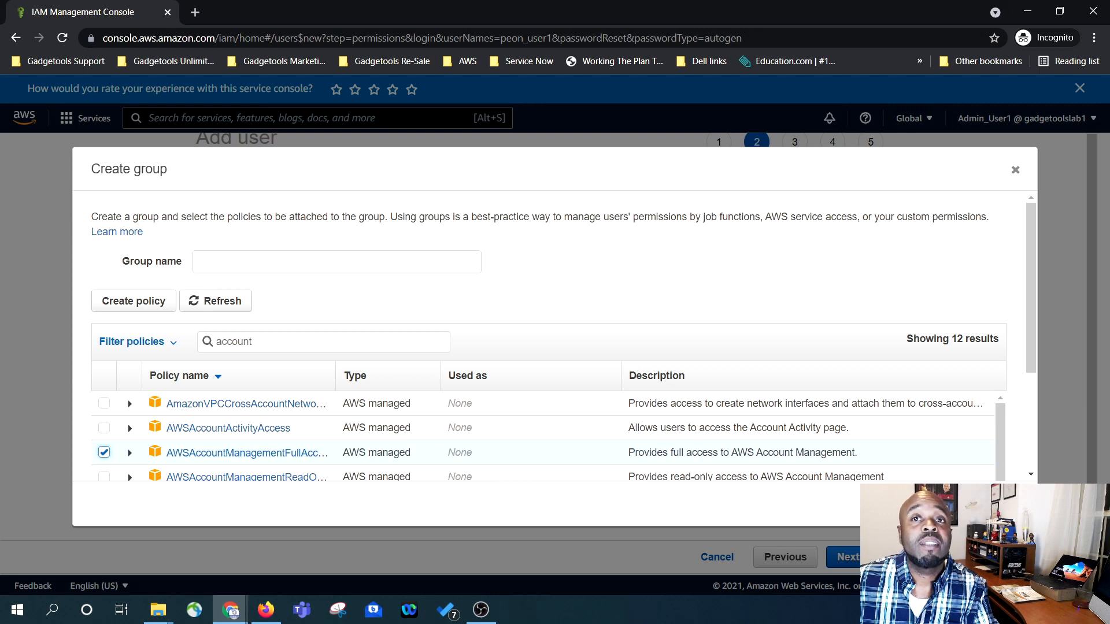
{"action": "scroll", "coordinate": [565, 384], "scroll_direction": "down", "scroll_amount": 1}
{"action": "left_click", "coordinate": [292, 253]}
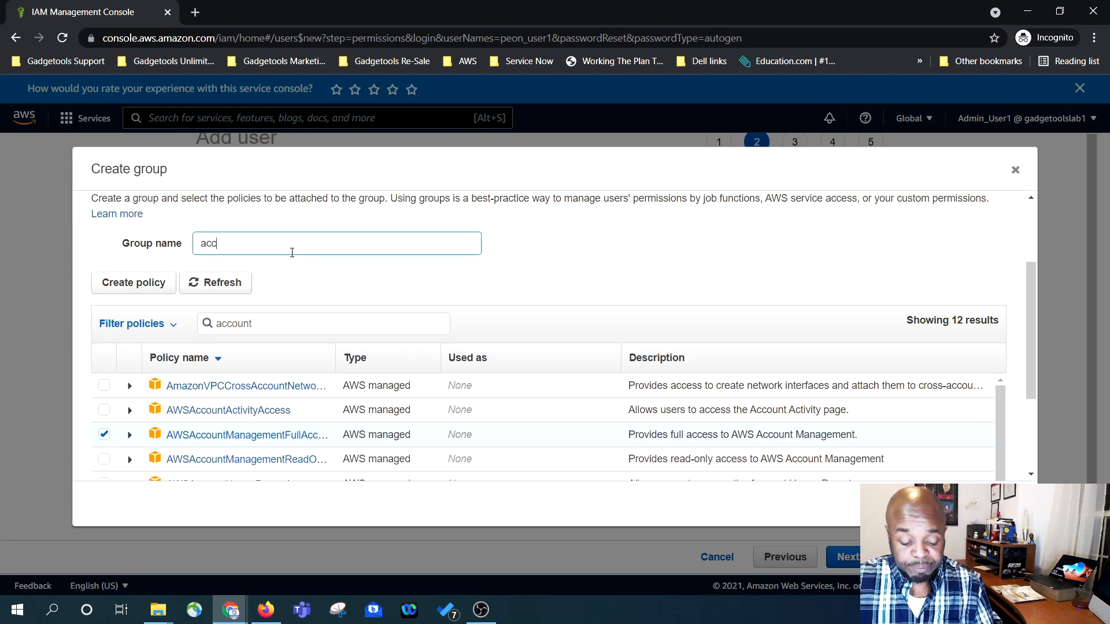
{"action": "type", "text": "acct management"}
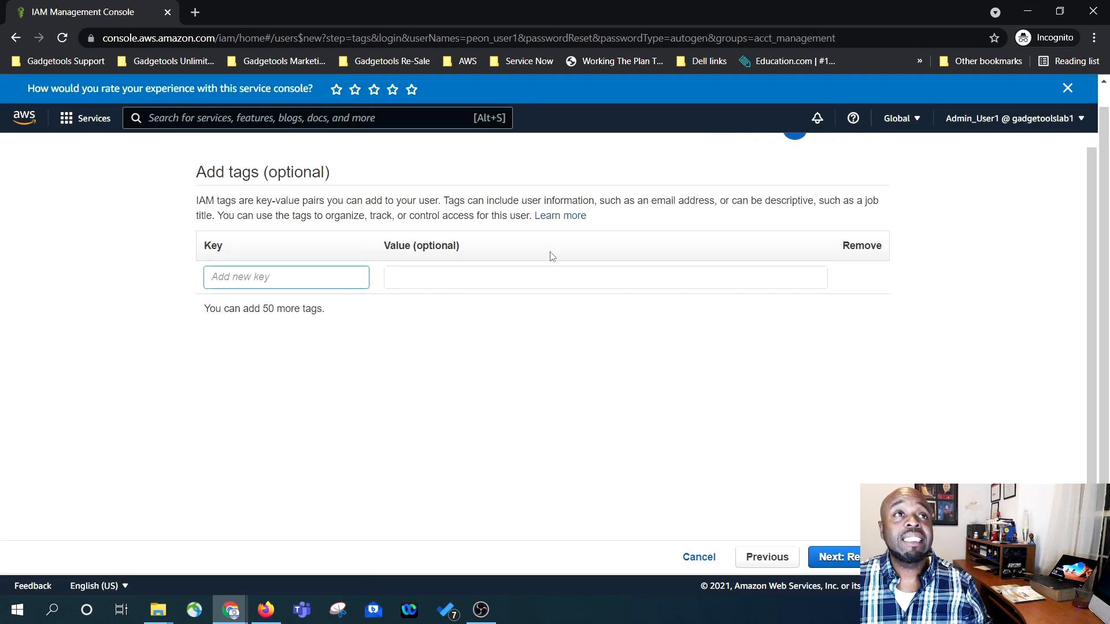
{"action": "left_click", "coordinate": [325, 278]}
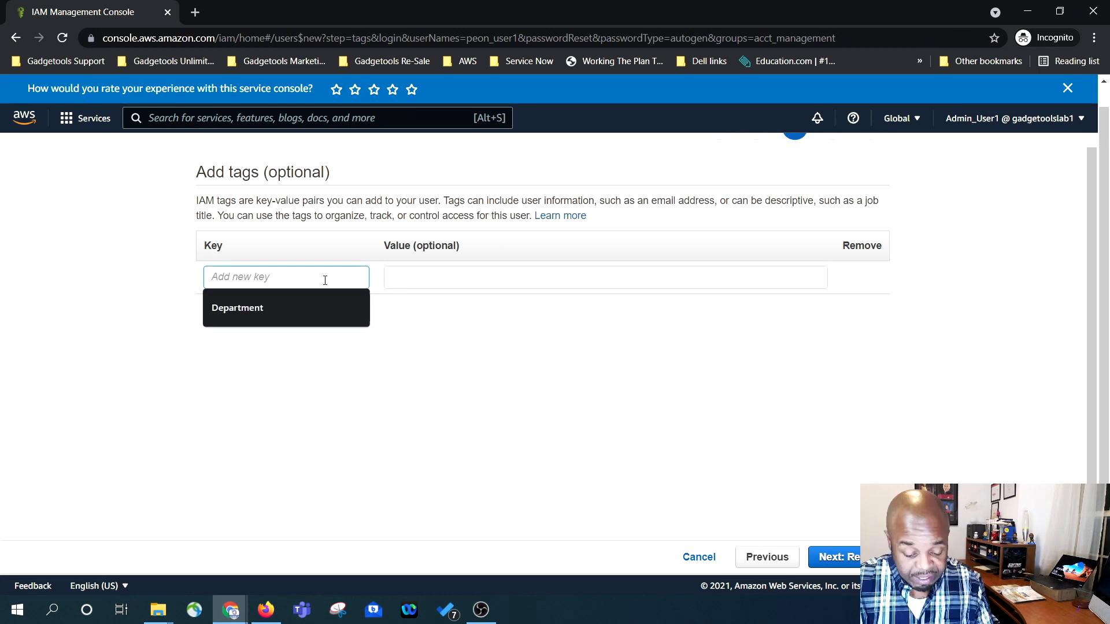
- Add the tag Department = Enterprise Applications to peon_user1
{"action": "type", "text": "Depa"}
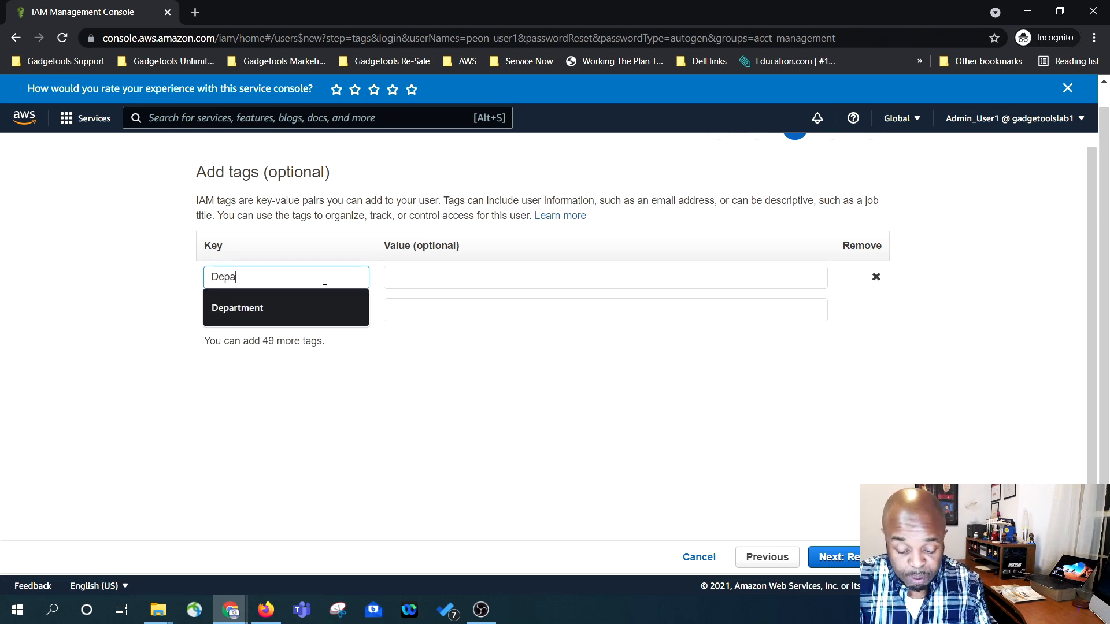
{"action": "type", "text": "rtment"}
{"action": "left_click", "coordinate": [389, 279]}
{"action": "type", "text": "Enterpri"}
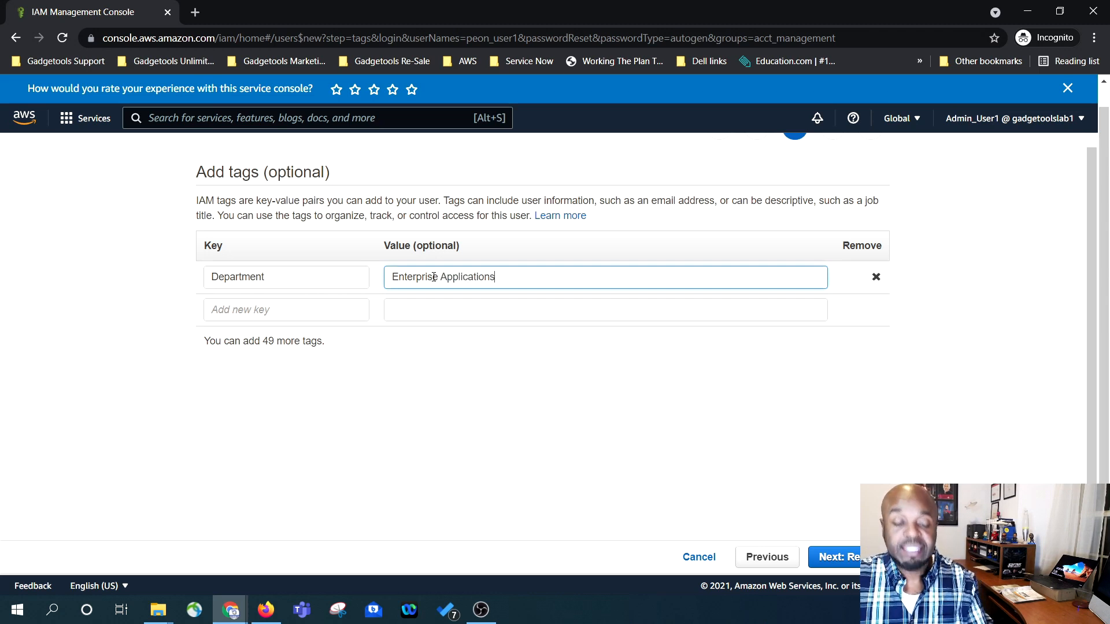
{"action": "type", "text": "se Applications"}
- Review the new user's summary and create peon_user1
{"action": "left_click", "coordinate": [835, 556]}
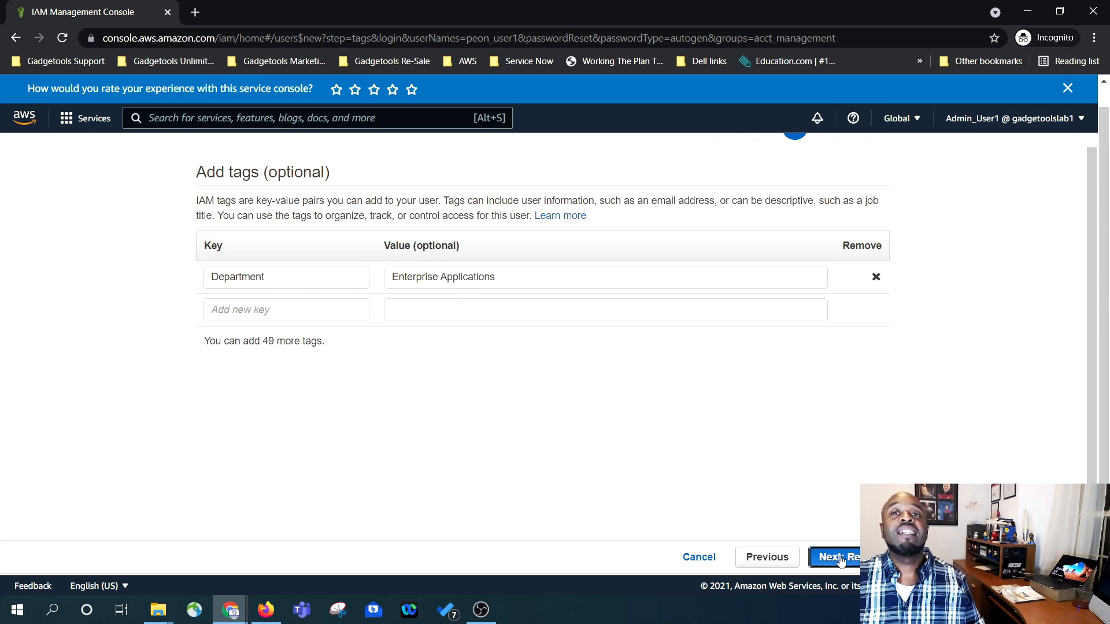
{"action": "scroll", "coordinate": [538, 460], "scroll_direction": "down", "scroll_amount": 2}
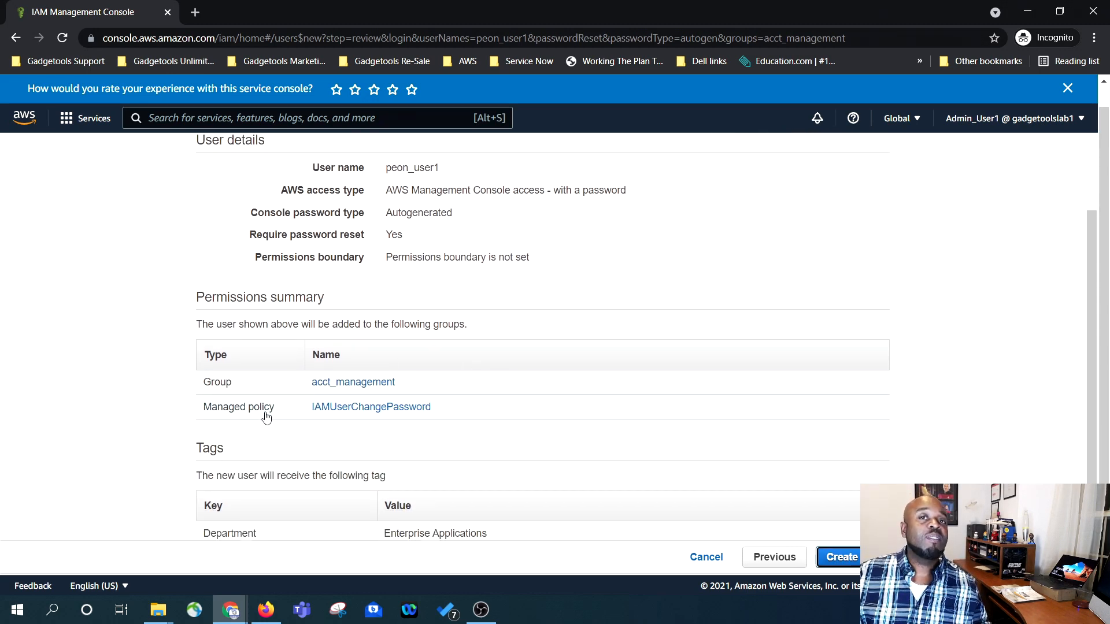
{"action": "scroll", "coordinate": [265, 415], "scroll_direction": "up", "scroll_amount": 2}
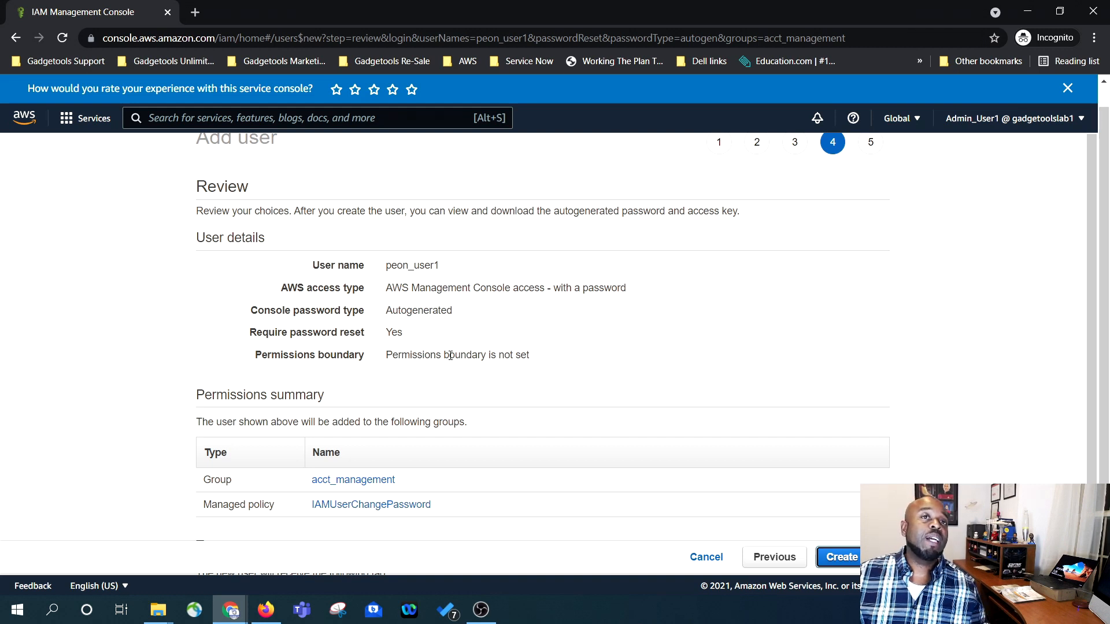
{"action": "scroll", "coordinate": [416, 407], "scroll_direction": "down", "scroll_amount": 2}
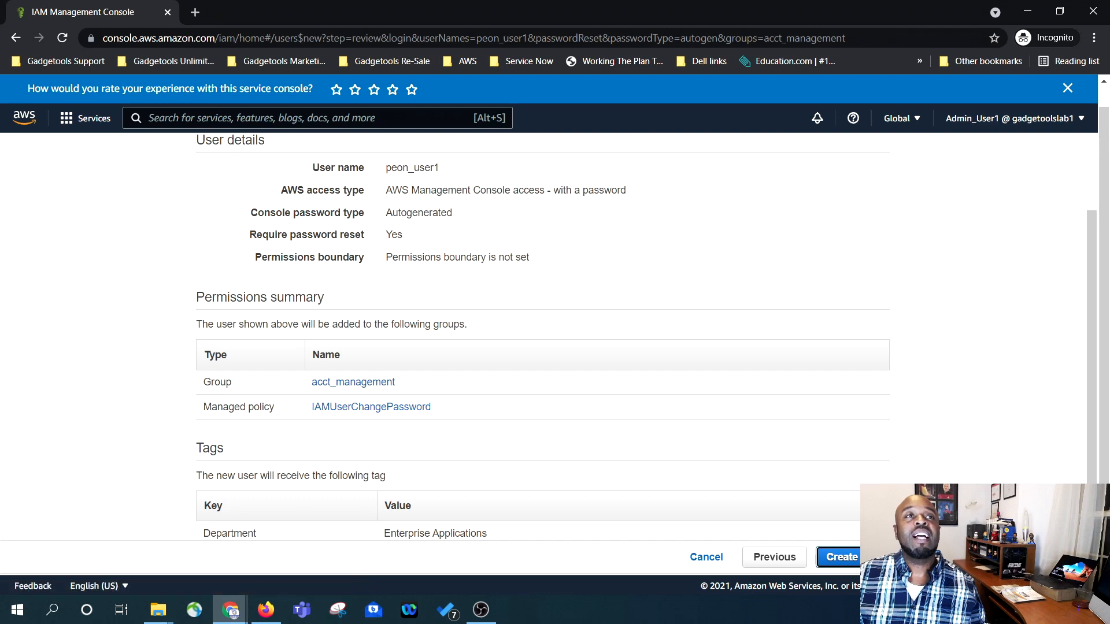
{"action": "left_click", "coordinate": [838, 557]}
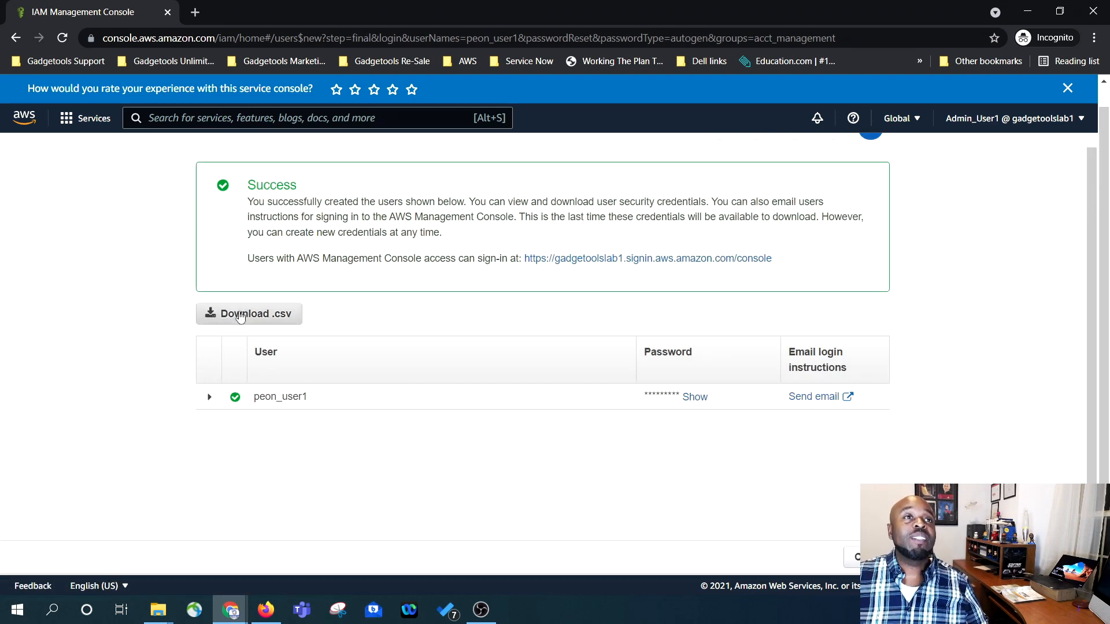
- Download peon_user1's credentials .csv and close back to the Users list
{"action": "left_click", "coordinate": [240, 316]}
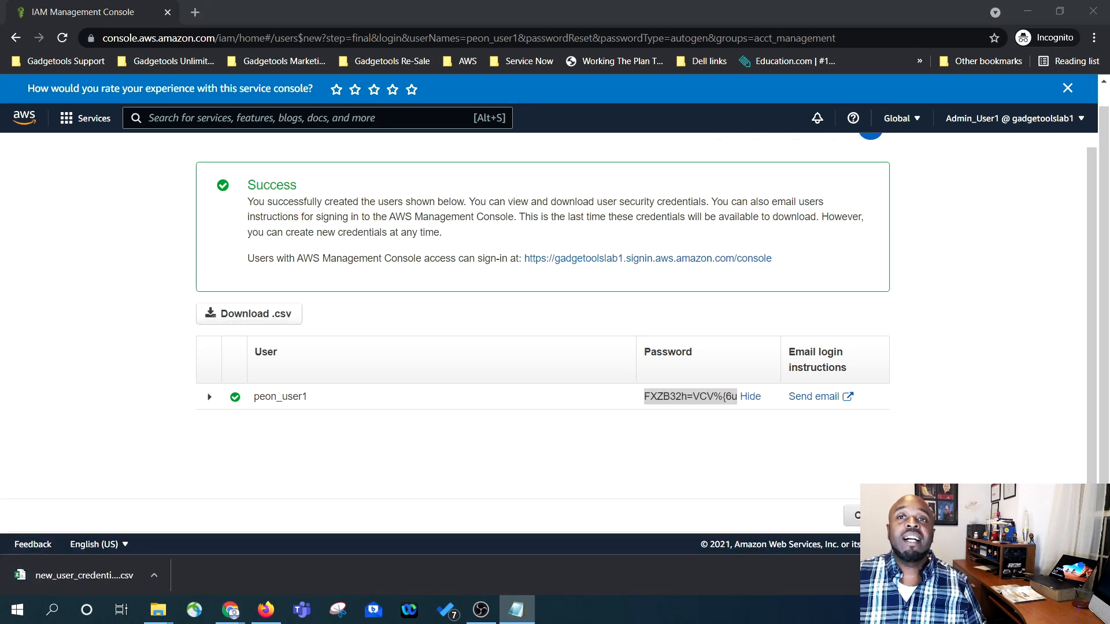
{"action": "left_click", "coordinate": [868, 515]}
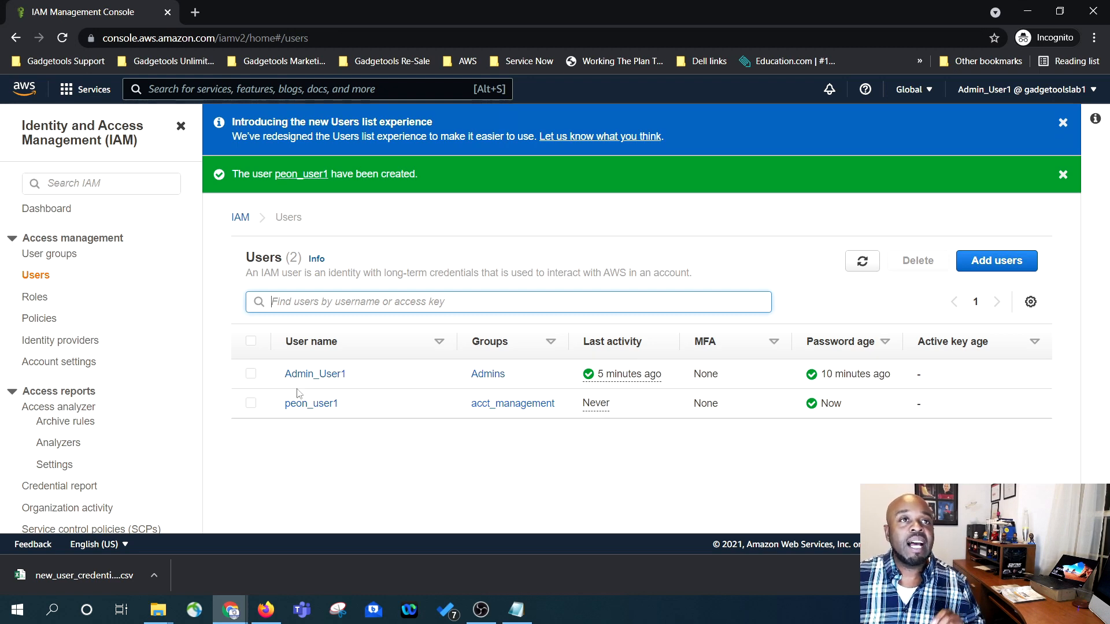
- Show the IAM User groups list and select the acct_management group
{"action": "left_click", "coordinate": [68, 257]}
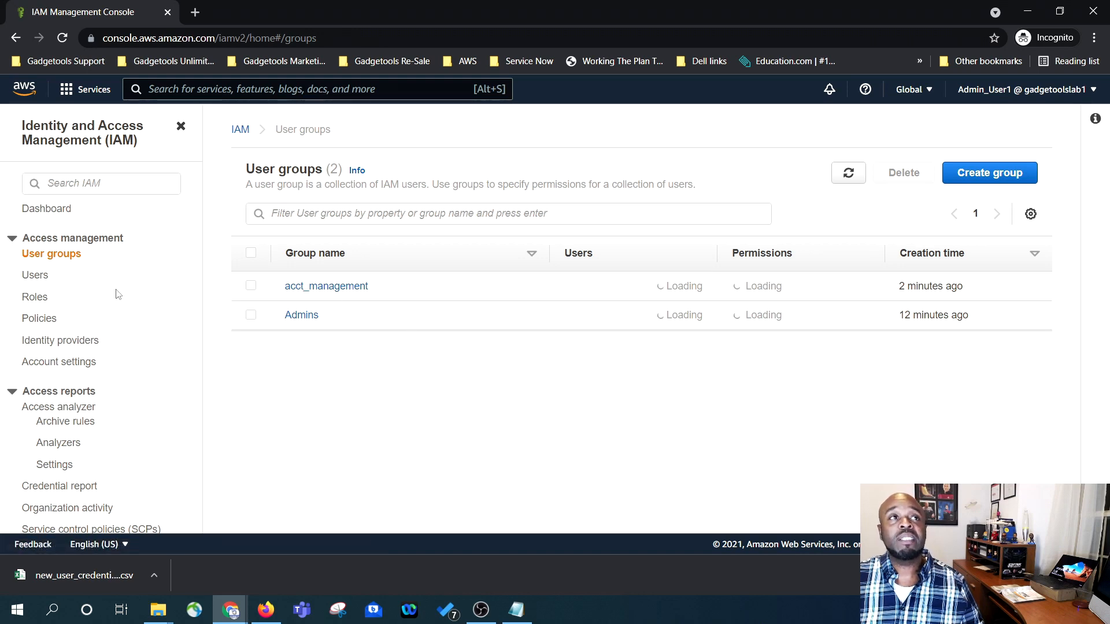
{"action": "left_click", "coordinate": [35, 275]}
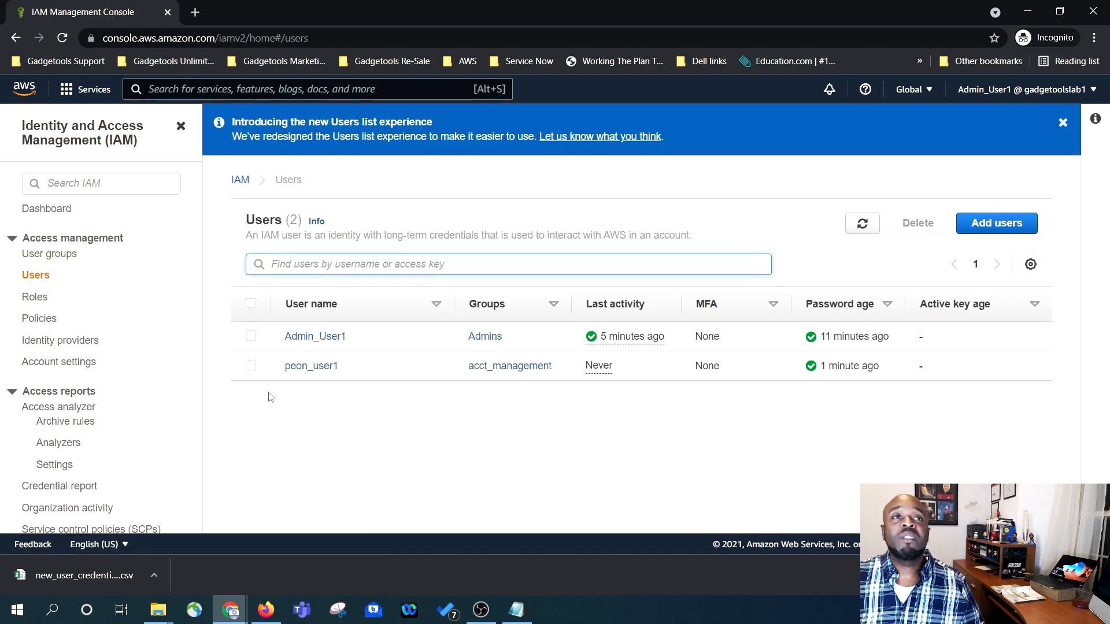
{"action": "left_click", "coordinate": [72, 259]}
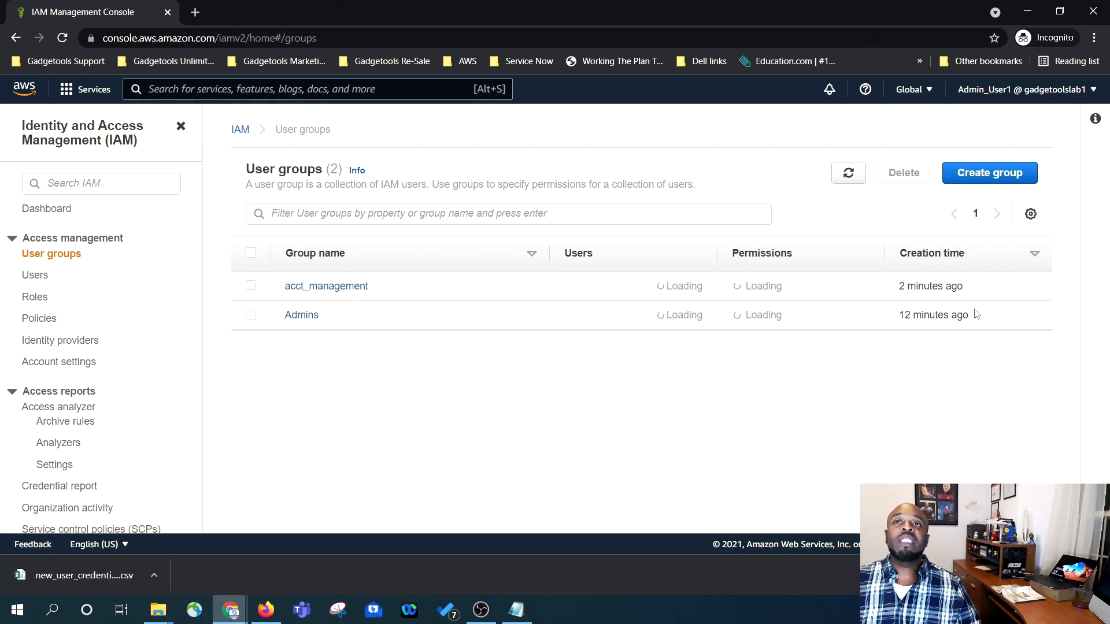
{"action": "left_click", "coordinate": [932, 283]}
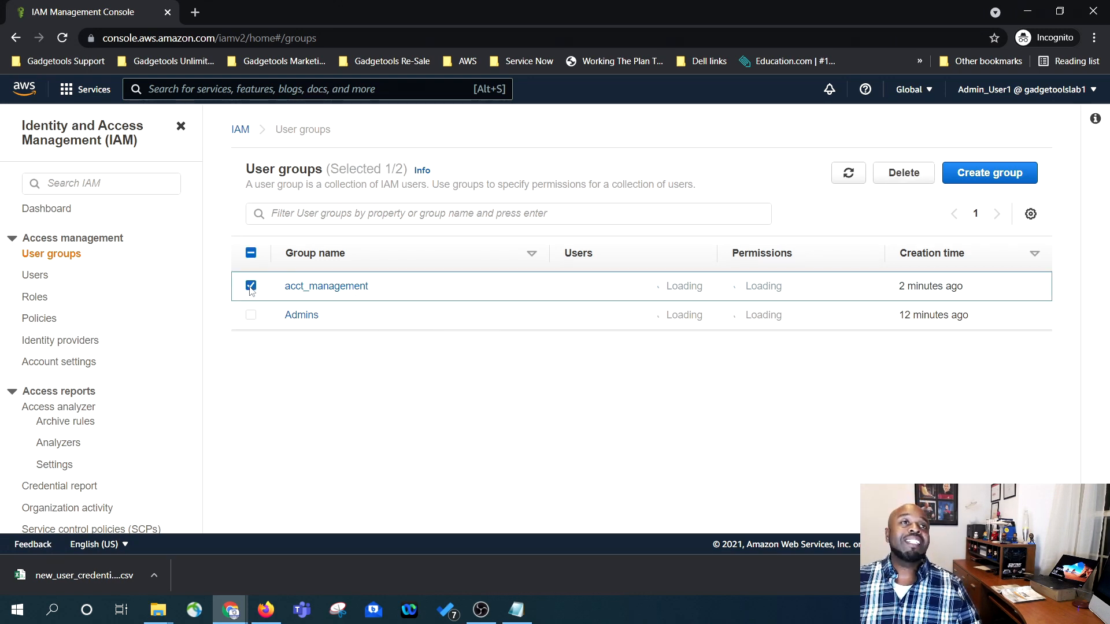
- Delete the acct_management group, confirming by typing its name
{"action": "left_click", "coordinate": [899, 171]}
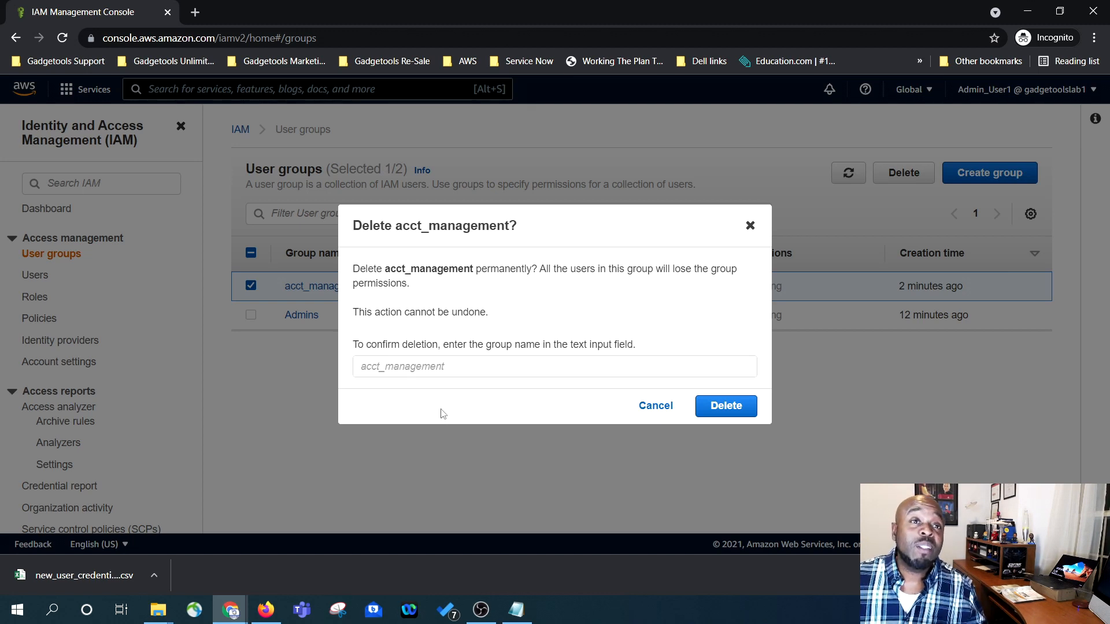
{"action": "left_click", "coordinate": [425, 369]}
{"action": "type", "text": "acct_management"}
{"action": "left_click", "coordinate": [725, 406]}
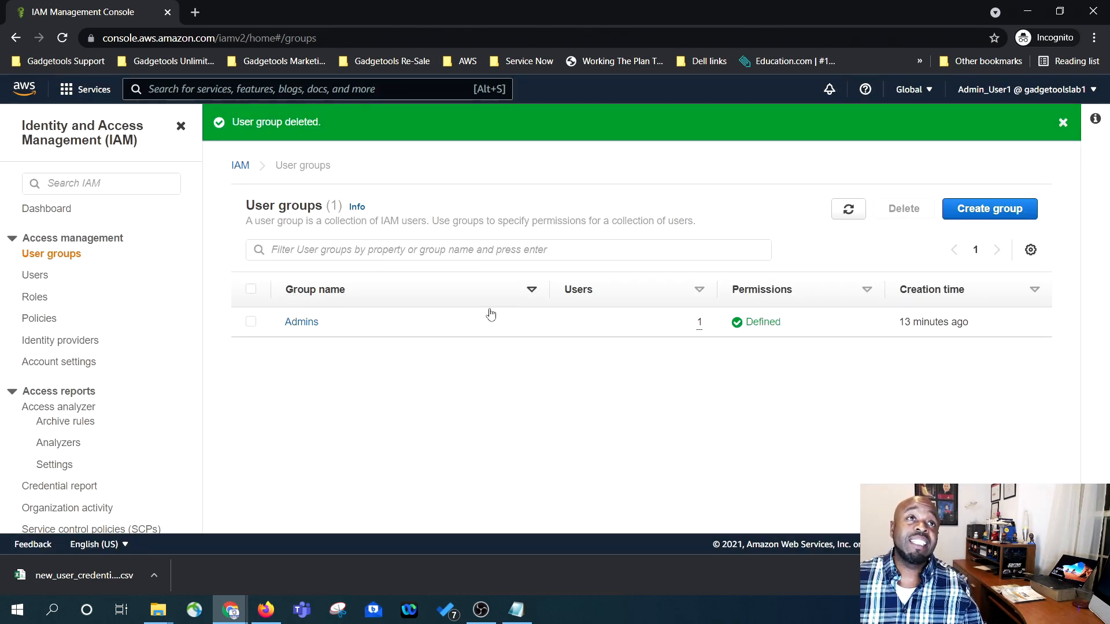
- Delete peon_user1 from the Users list, confirming with the pasted user name
{"action": "left_click", "coordinate": [1064, 129]}
{"action": "left_click", "coordinate": [33, 278]}
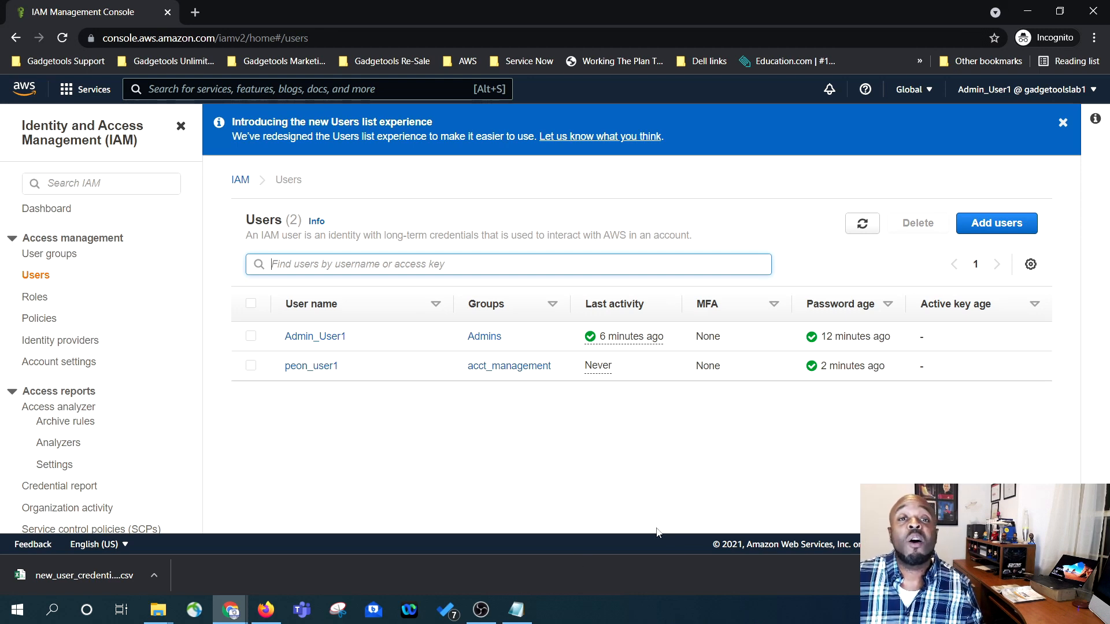
{"action": "left_click", "coordinate": [251, 366]}
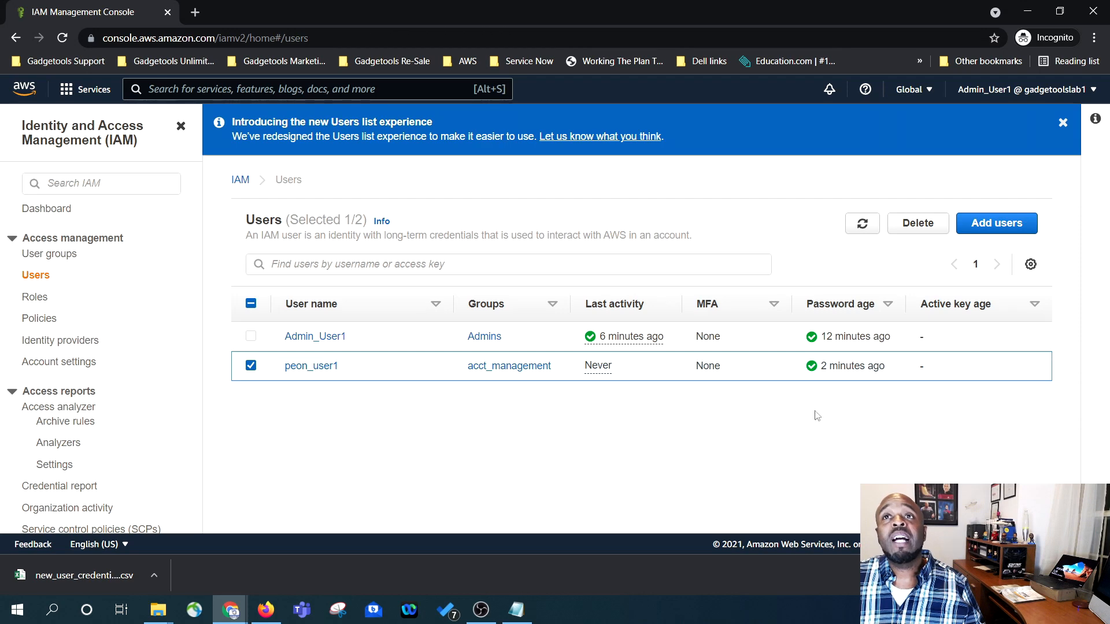
{"action": "left_click", "coordinate": [924, 225]}
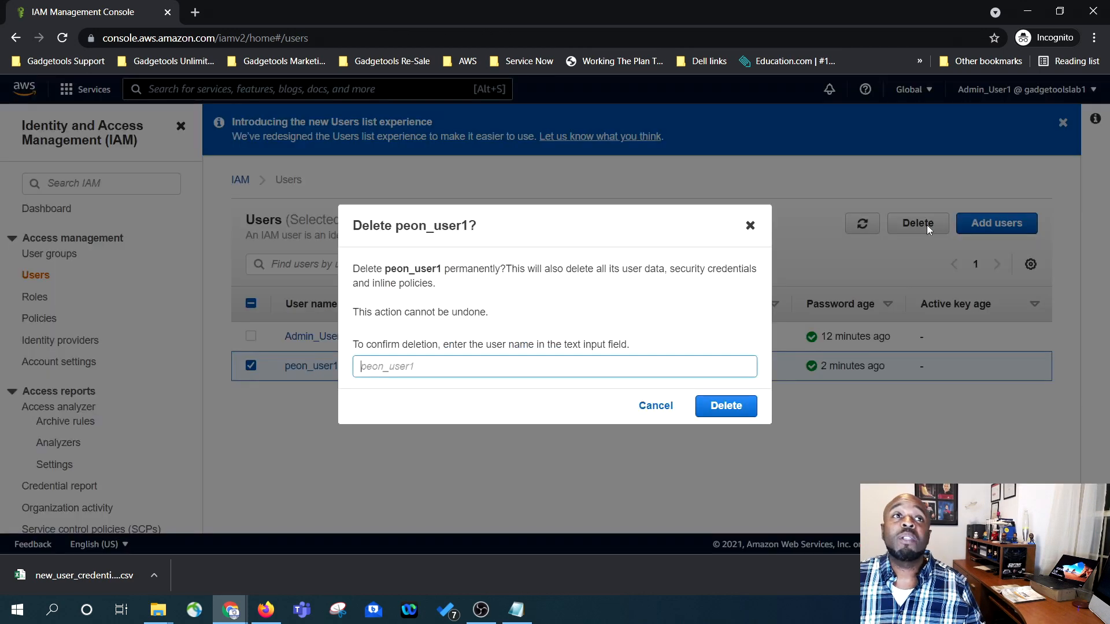
{"action": "type", "text": "peon_user1"}
{"action": "left_click", "coordinate": [729, 406]}
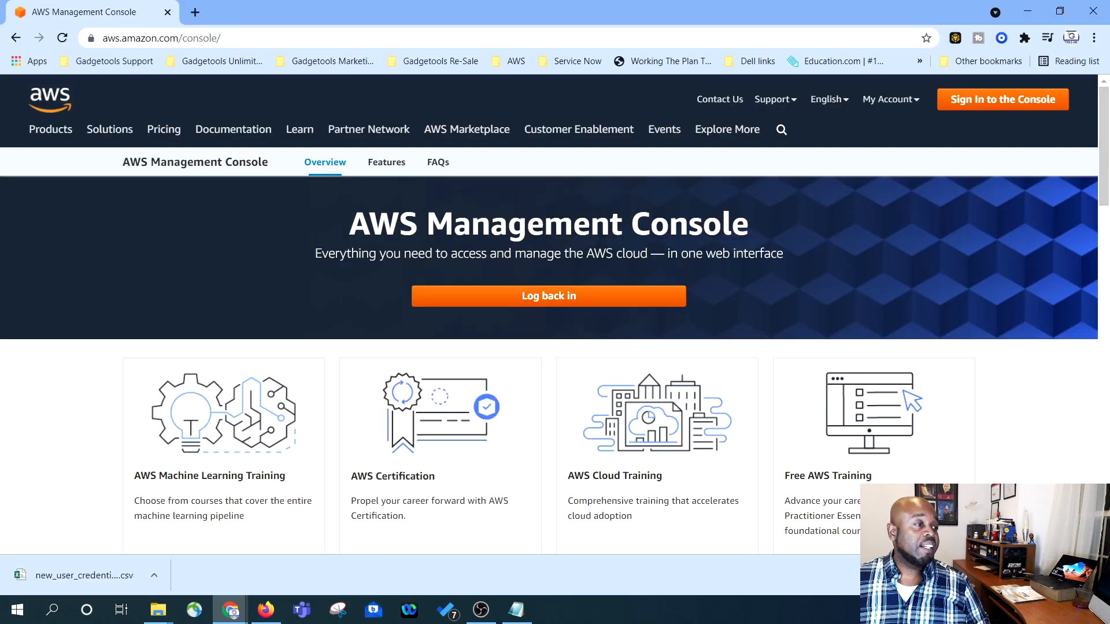
{"action": "key", "text": "alt+Tab"}
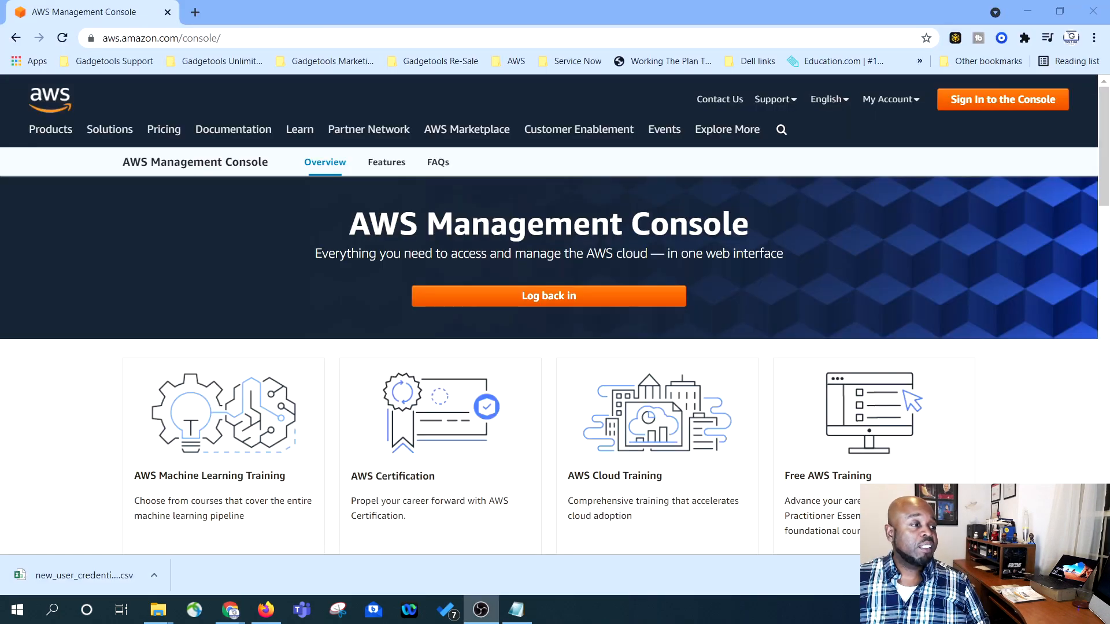